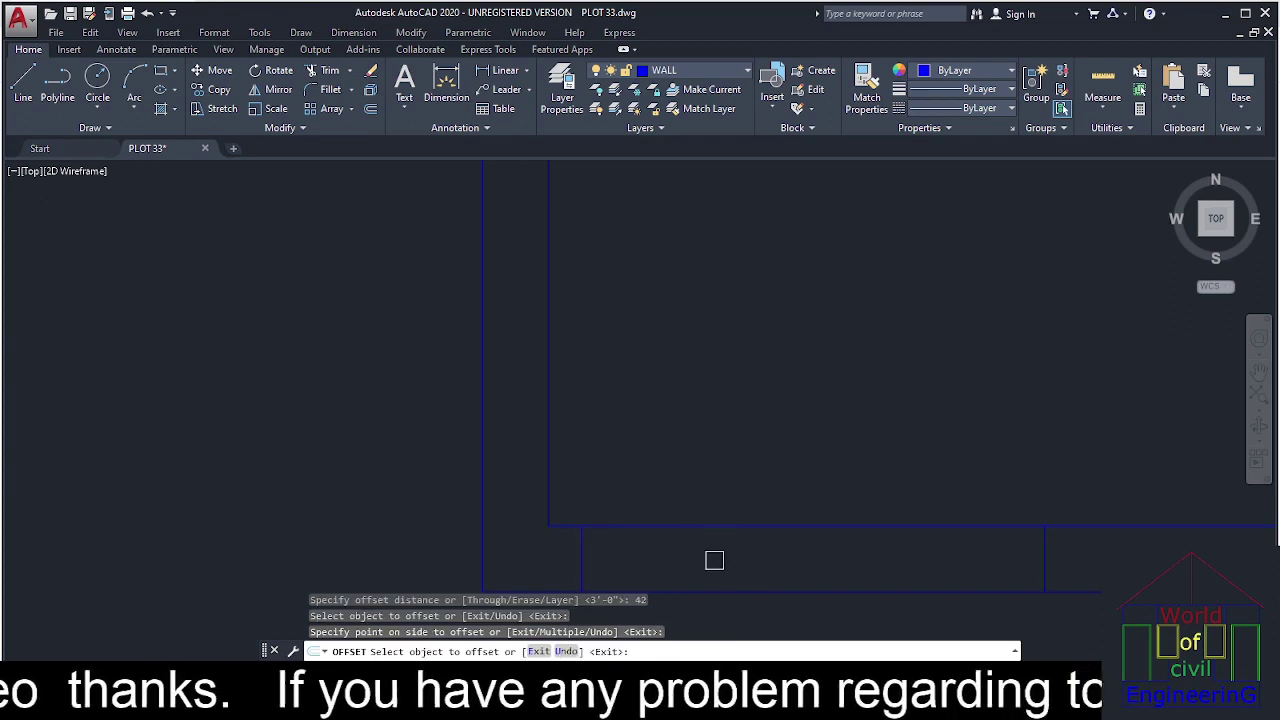
Trim both wall lines between the two jamb lines in the lower outer wall below the stairs to open the doorway.
{"action": "middle_click_drag", "start_coordinate": [714, 555], "coordinate": [711, 435]}
{"action": "key", "text": "Escape"}
{"action": "key", "text": "Escape"}
{"action": "key", "text": "Escape"}
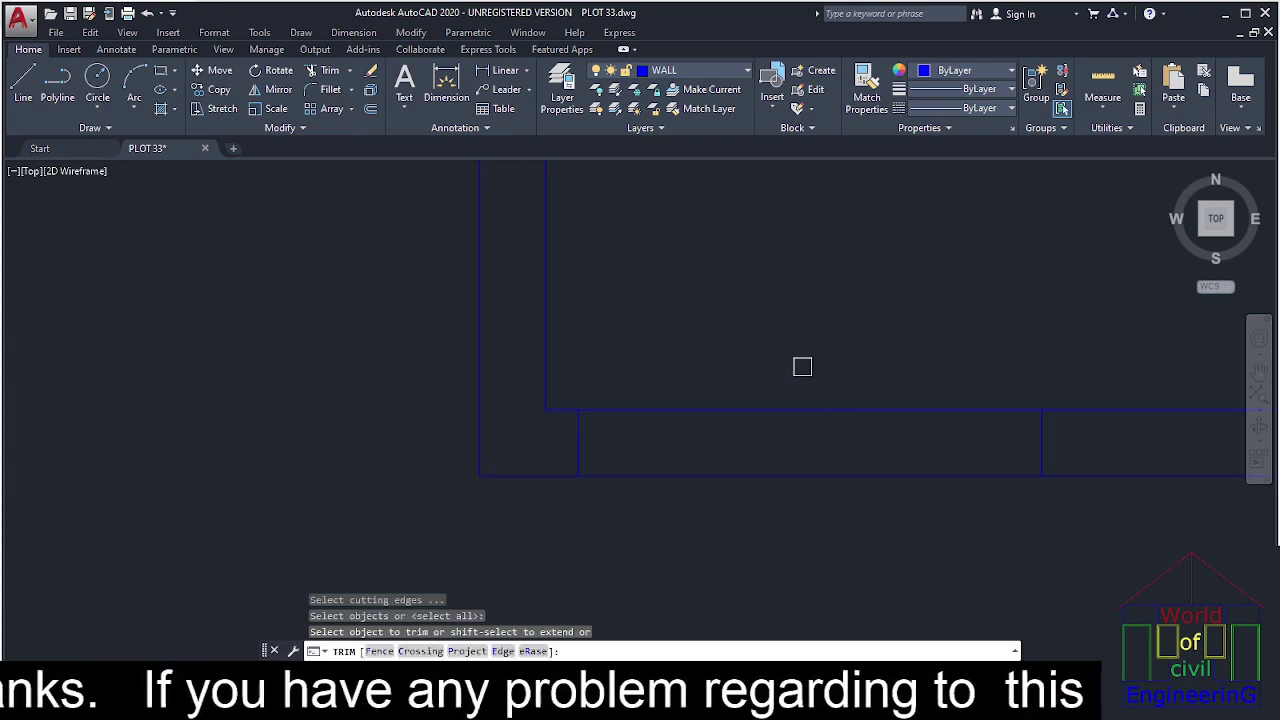
{"action": "left_click", "coordinate": [803, 367]}
{"action": "left_click", "coordinate": [737, 530]}
{"action": "scroll", "coordinate": [737, 530], "scroll_direction": "down", "scroll_amount": 4}
{"action": "middle_click_drag", "start_coordinate": [1034, 531], "coordinate": [703, 557]}
{"action": "key", "text": "Escape"}
{"action": "key", "text": "Escape"}
{"action": "key", "text": "Escape"}
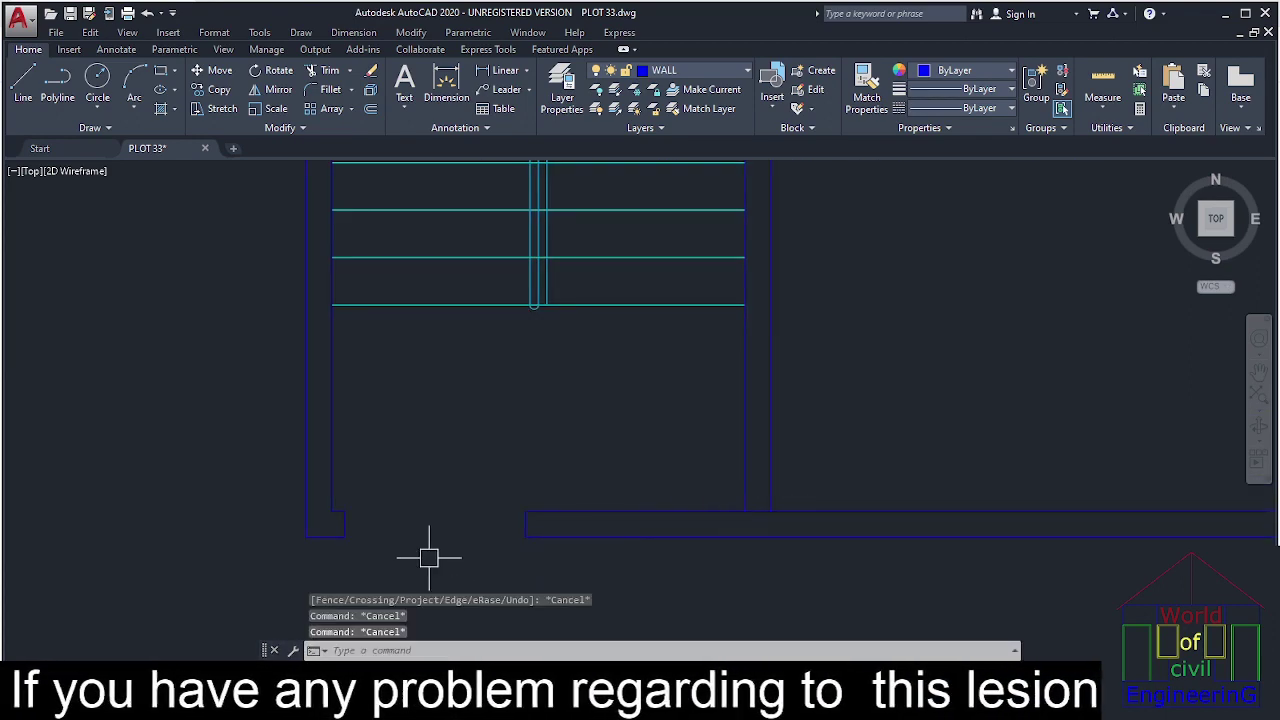
Trim the wall line crossing the junction where the stair room's right-hand interior wall meets the lower outer wall.
{"action": "middle_click_drag", "start_coordinate": [670, 430], "coordinate": [700, 520]}
{"action": "key", "text": "Escape"}
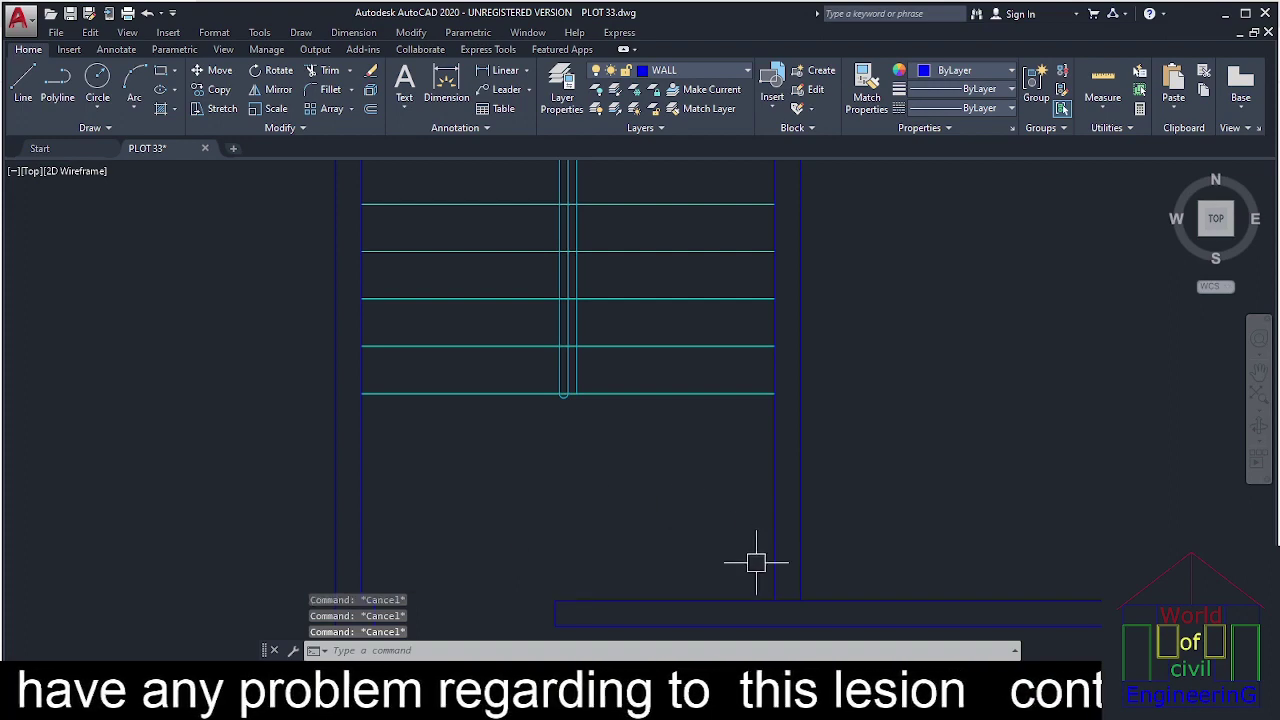
{"action": "scroll", "coordinate": [832, 576], "scroll_direction": "up", "scroll_amount": 4}
{"action": "middle_click_drag", "start_coordinate": [712, 580], "coordinate": [717, 434]}
{"action": "key", "text": "Escape"}
{"action": "key", "text": "Escape"}
{"action": "key", "text": "Escape"}
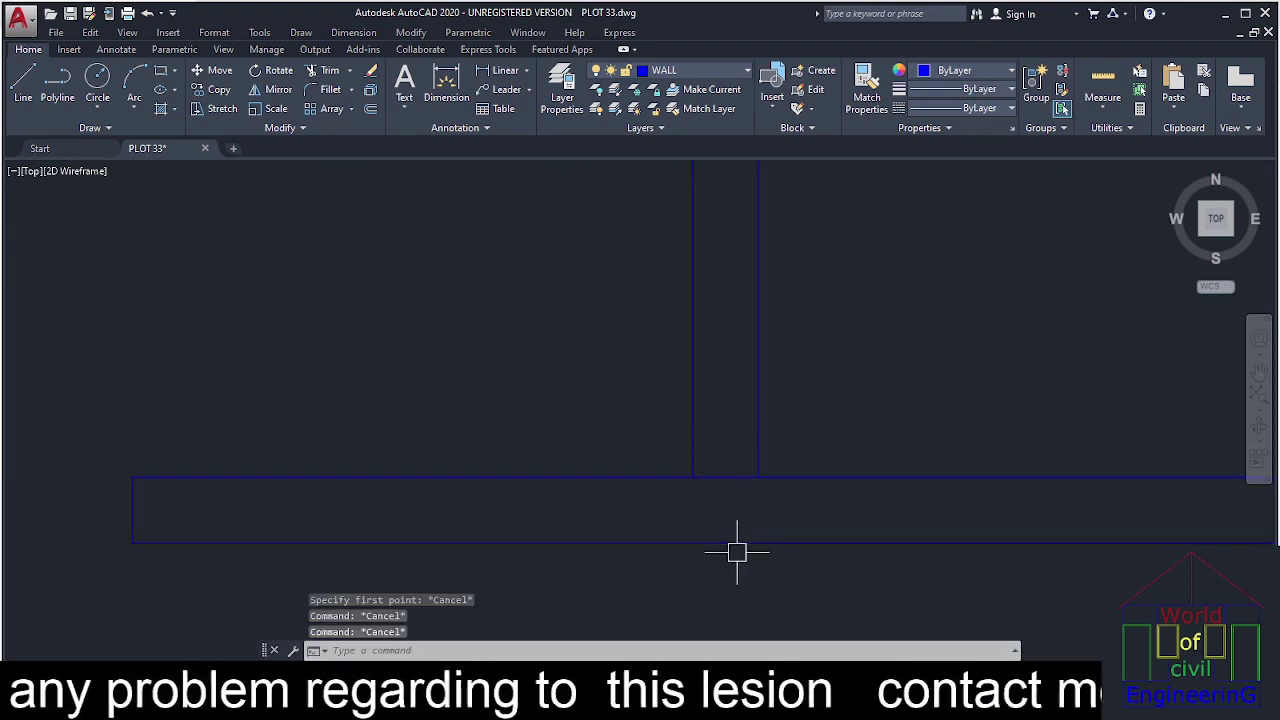
{"action": "key", "text": "Return"}
{"action": "left_click", "coordinate": [727, 456]}
{"action": "left_click", "coordinate": [709, 506]}
{"action": "key", "text": "Escape"}
{"action": "key", "text": "Escape"}
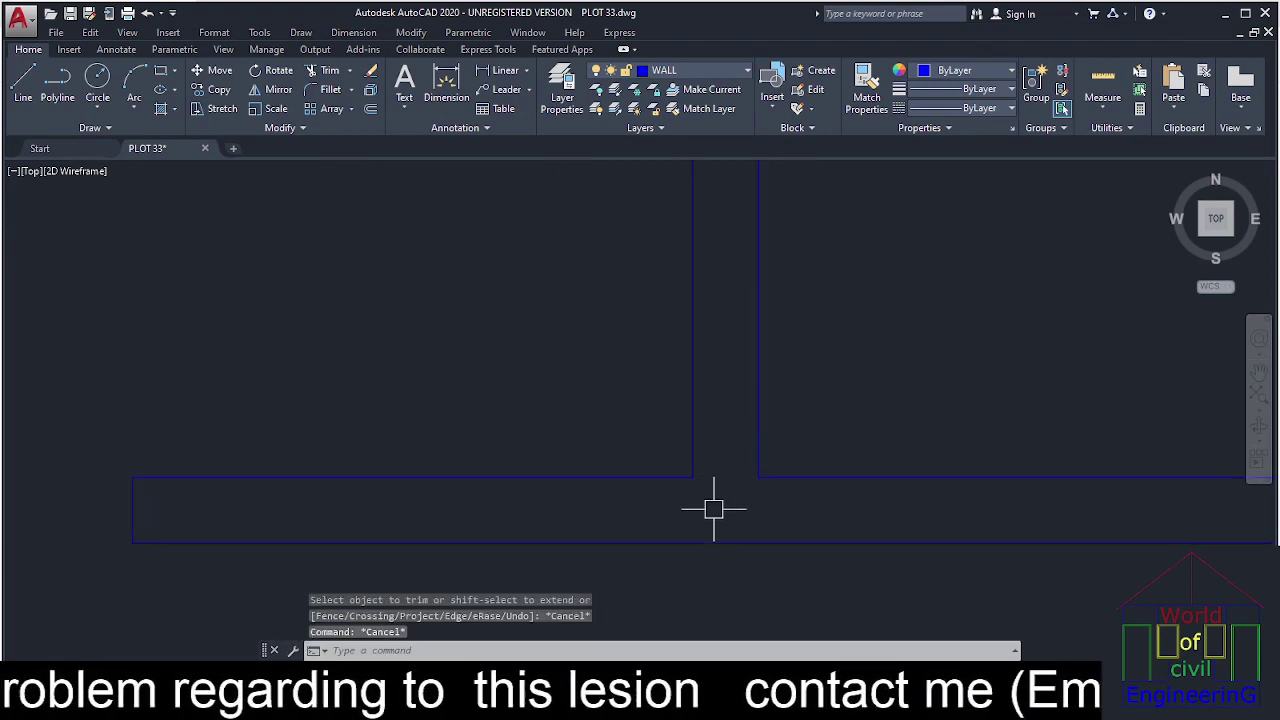
Draw a line across the interior wall at its junction with the lower wall and move it up as a jamb line.
{"action": "type", "text": "l"}
{"action": "key", "text": "Return"}
{"action": "left_click", "coordinate": [758, 477]}
{"action": "key", "text": "Escape"}
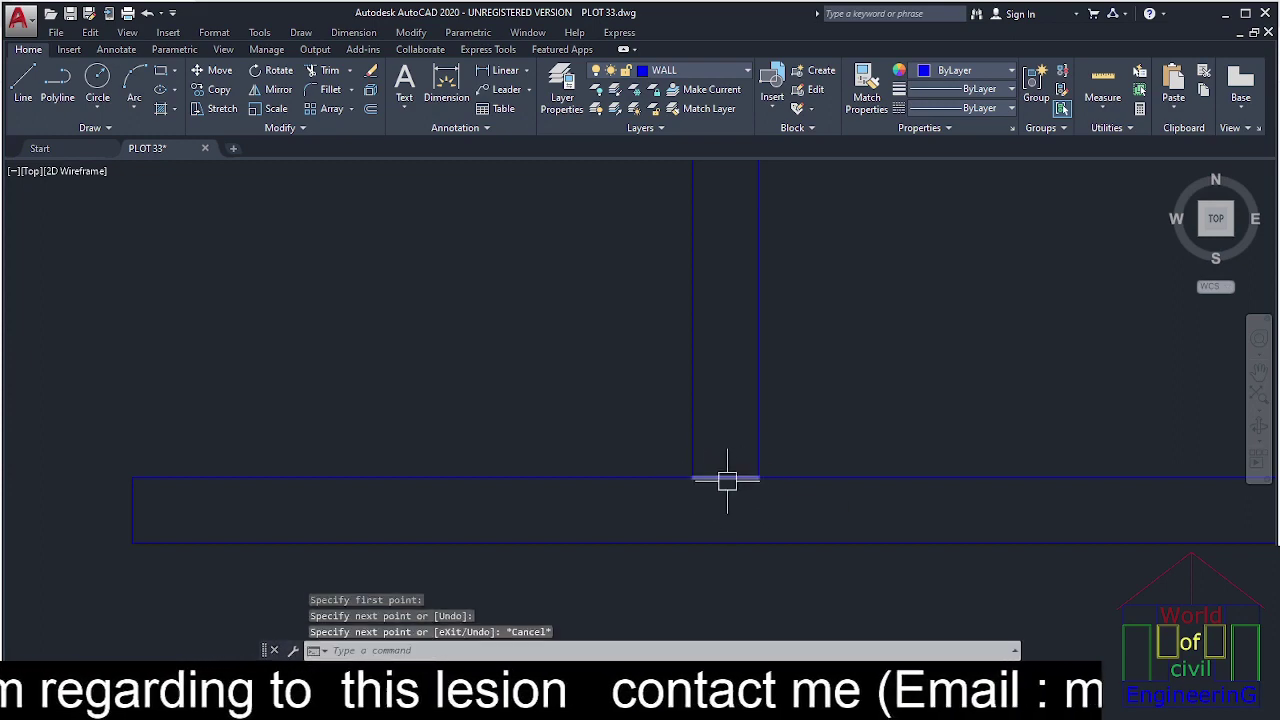
{"action": "left_click", "coordinate": [726, 477]}
Offset the jamb line 36" upward along the interior wall beside the stairs.
{"action": "type", "text": "3"}
{"action": "key", "text": "Return"}
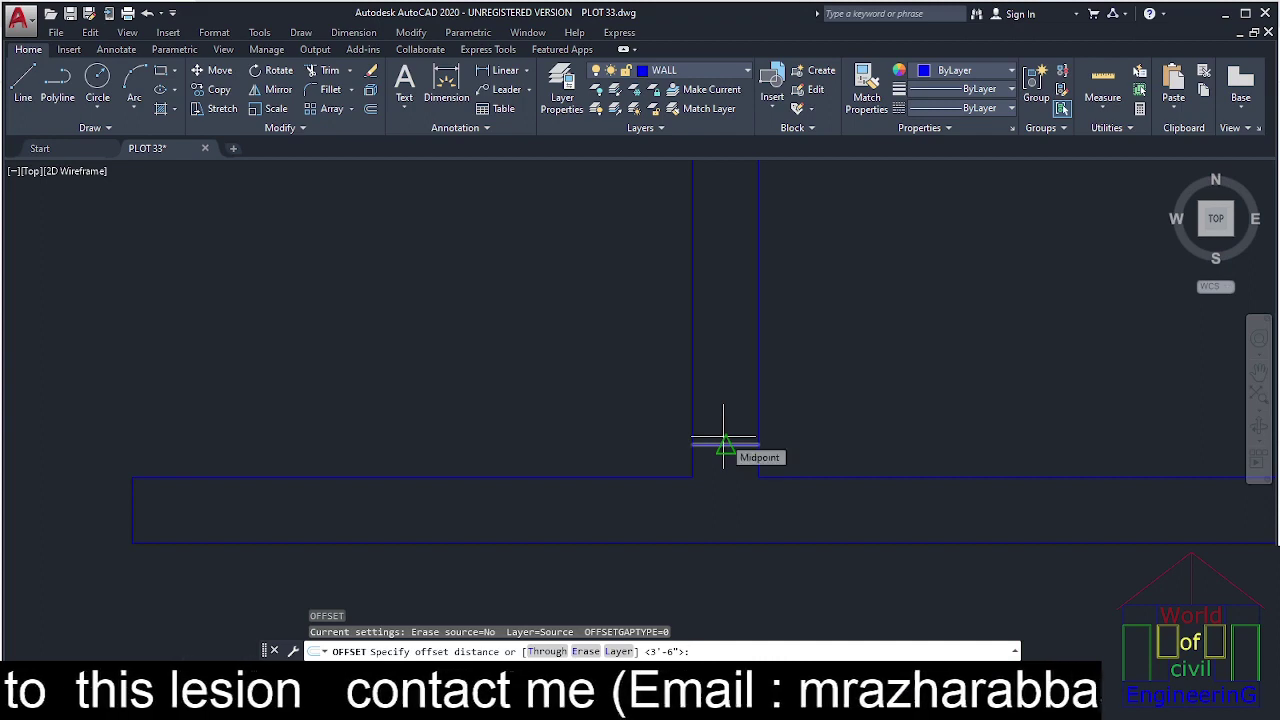
{"action": "left_click", "coordinate": [723, 442]}
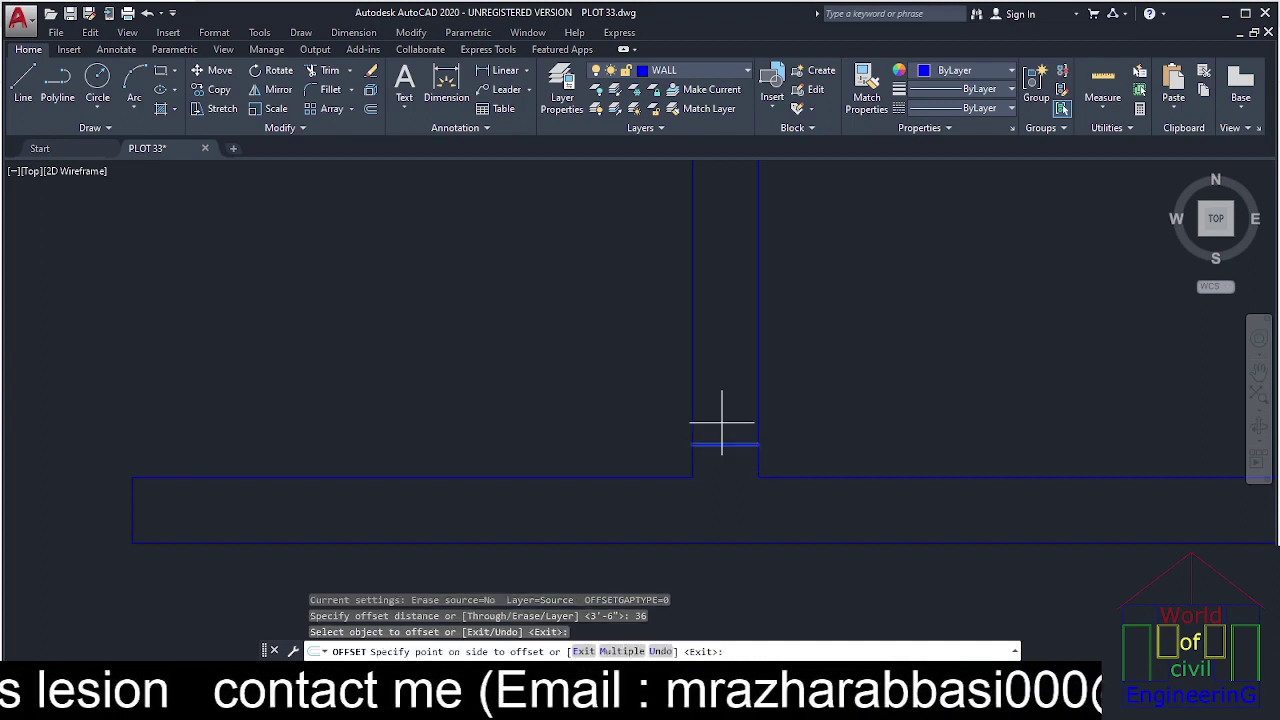
{"action": "left_click", "coordinate": [724, 420]}
{"action": "scroll", "coordinate": [757, 406], "scroll_direction": "down", "scroll_amount": 4}
{"action": "key", "text": "Escape"}
{"action": "key", "text": "Escape"}
{"action": "key", "text": "Escape"}
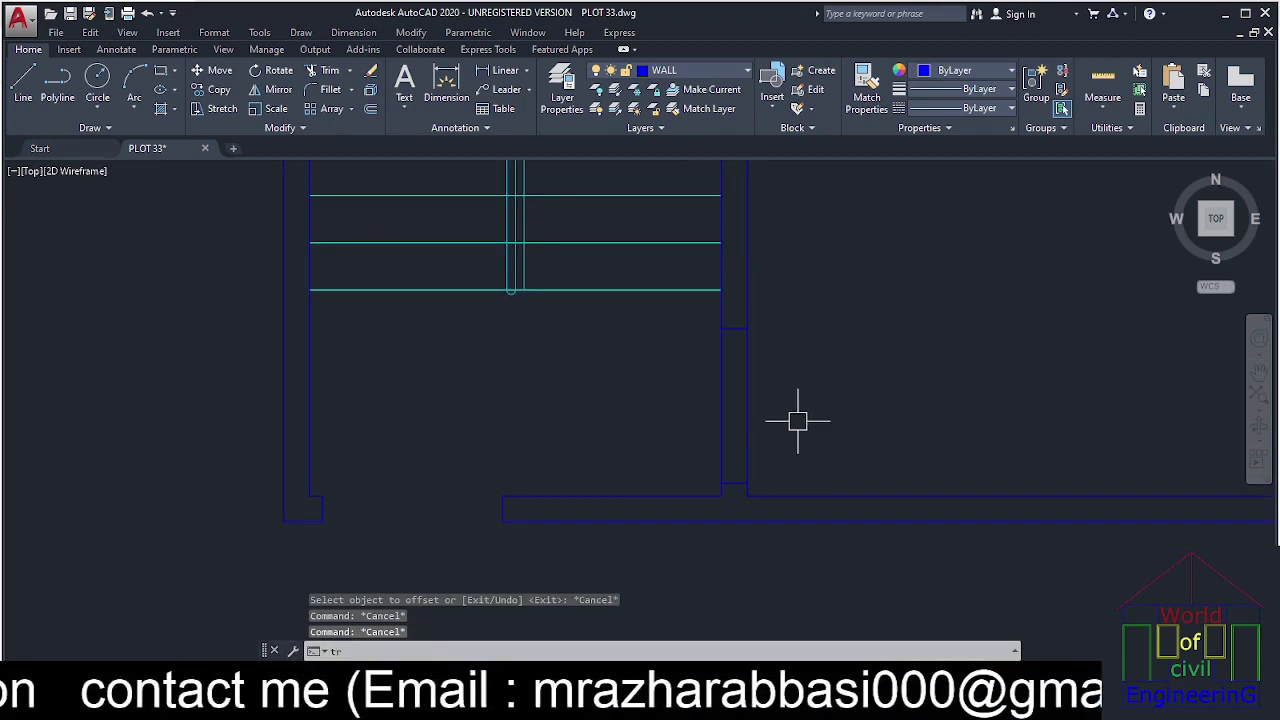
Trim the interior wall lines between the two jamb lines to open the doorway beside the stairs.
{"action": "type", "text": "tr"}
{"action": "key", "text": "Return"}
{"action": "key", "text": "Return"}
{"action": "scroll", "coordinate": [610, 425], "scroll_direction": "down", "scroll_amount": 6}
{"action": "key", "text": "Escape"}
{"action": "key", "text": "Escape"}
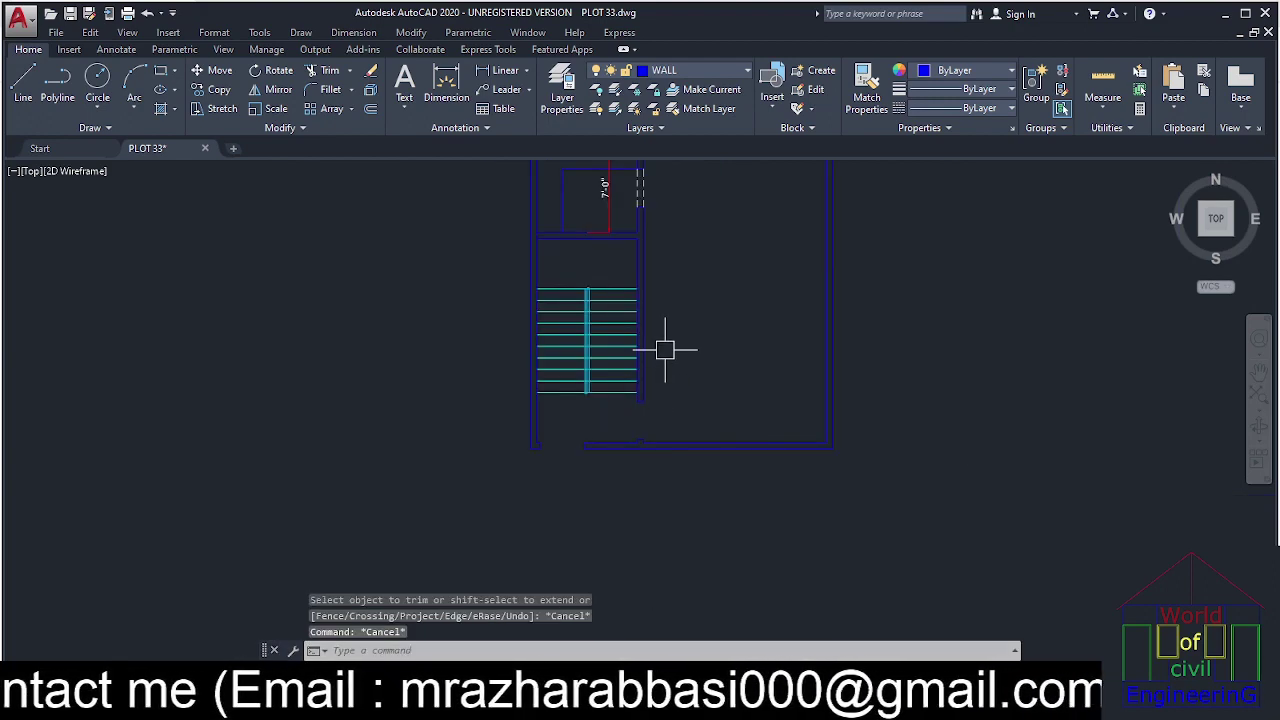
Draw lines along both wall faces across the window opening in the left wall of the crossed upper shaft.
{"action": "middle_click_drag", "start_coordinate": [631, 259], "coordinate": [634, 377]}
{"action": "scroll", "coordinate": [626, 425], "scroll_direction": "down", "scroll_amount": 5}
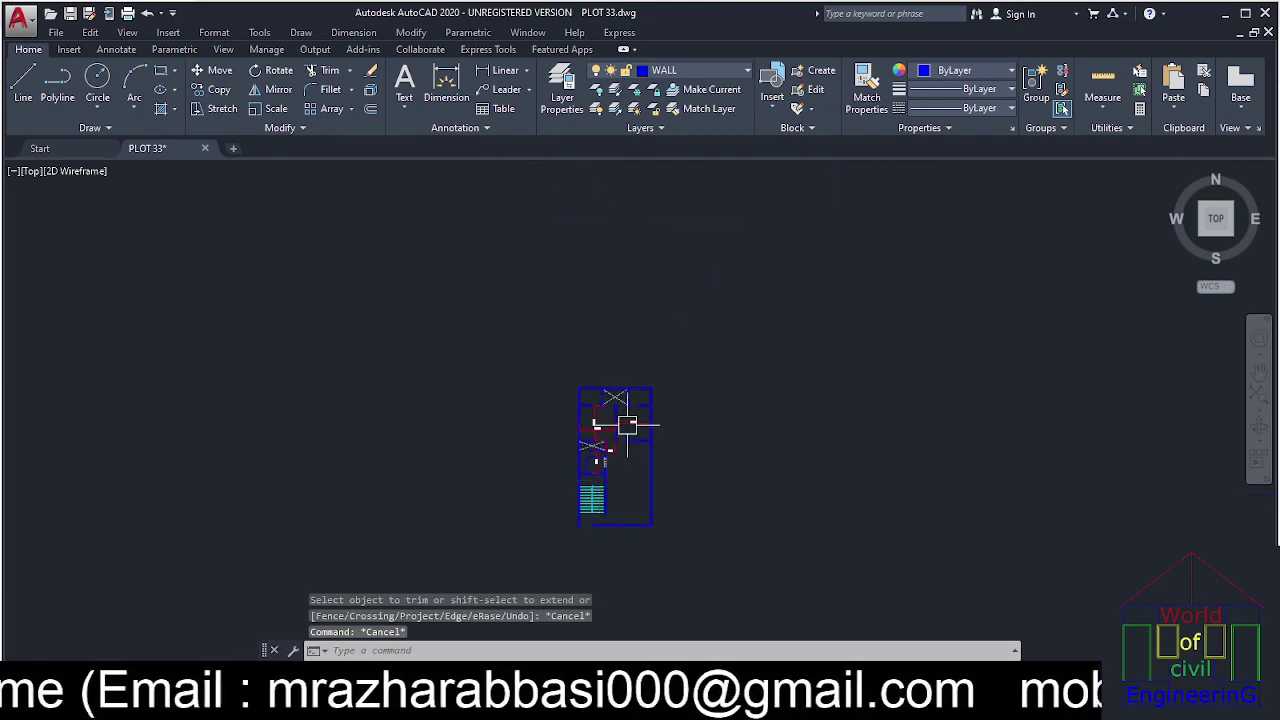
{"action": "scroll", "coordinate": [622, 430], "scroll_direction": "up", "scroll_amount": 5}
{"action": "scroll", "coordinate": [660, 335], "scroll_direction": "up", "scroll_amount": 4}
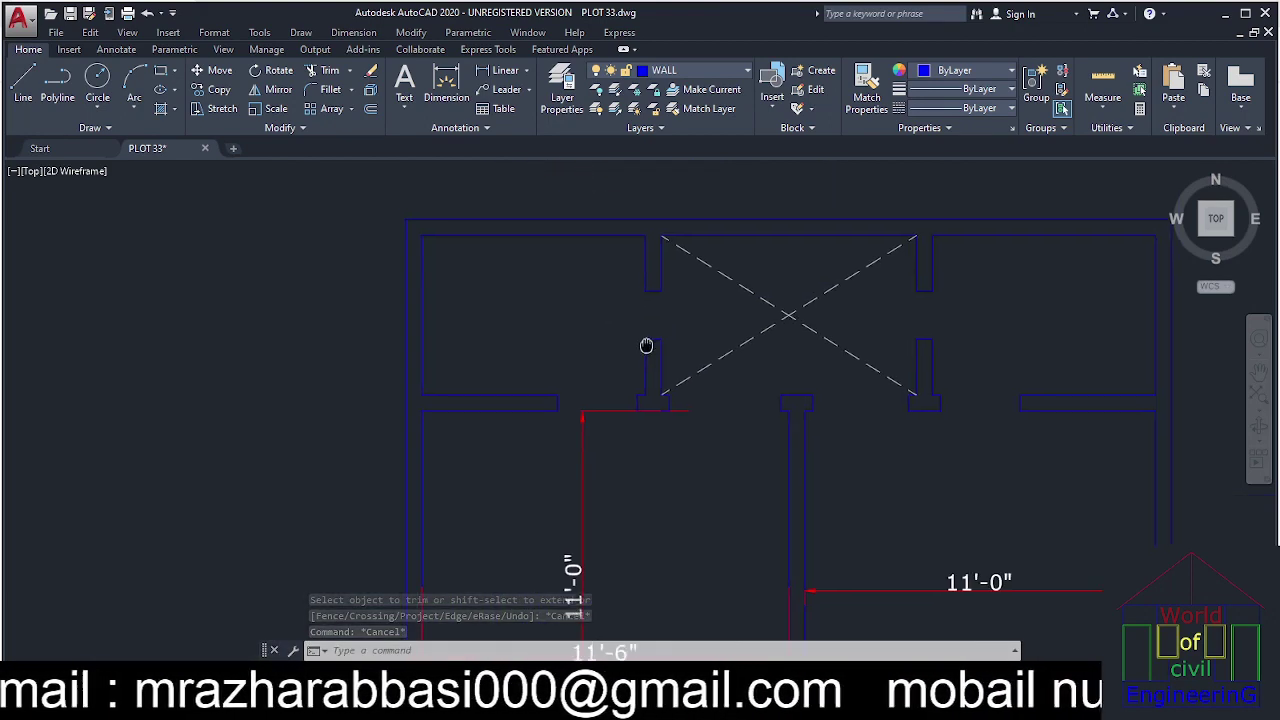
{"action": "middle_click_drag", "start_coordinate": [648, 343], "coordinate": [665, 365]}
{"action": "key", "text": "Escape"}
{"action": "key", "text": "Escape"}
{"action": "type", "text": "l"}
{"action": "key", "text": "Return"}
{"action": "scroll", "coordinate": [680, 376], "scroll_direction": "up", "scroll_amount": 4}
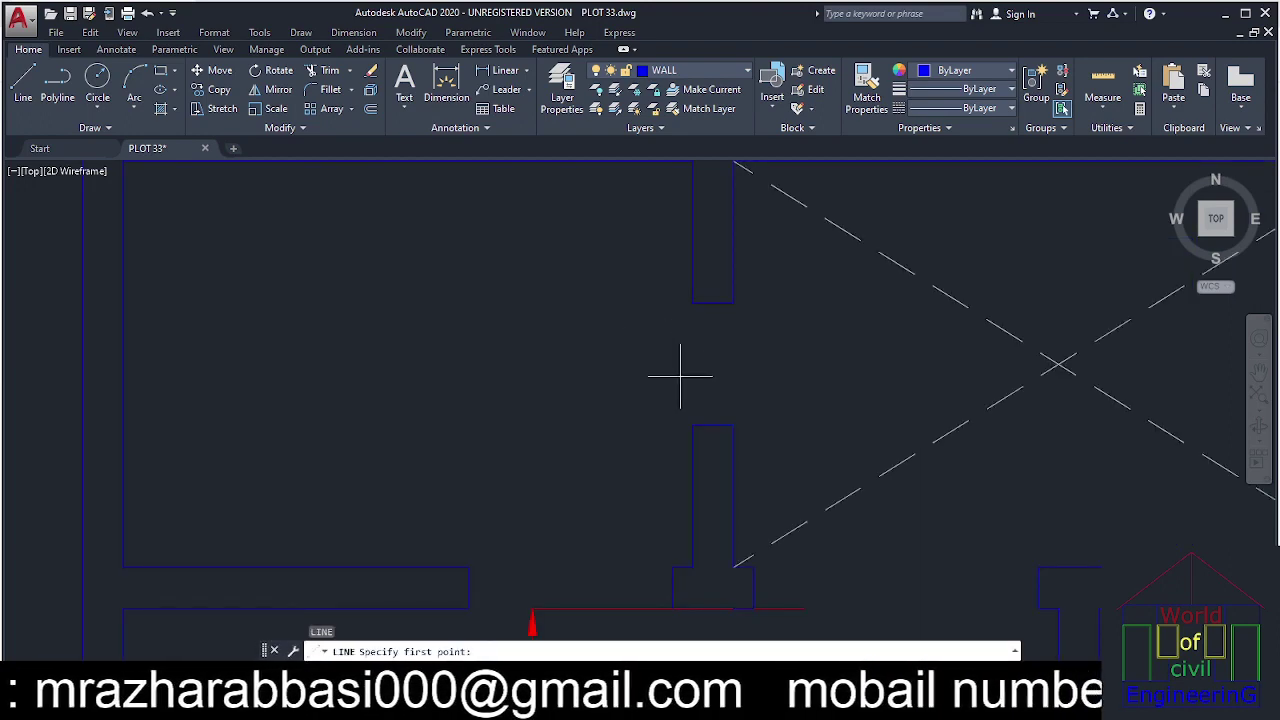
{"action": "left_click", "coordinate": [693, 425]}
{"action": "left_click", "coordinate": [693, 322]}
{"action": "key", "text": "Return"}
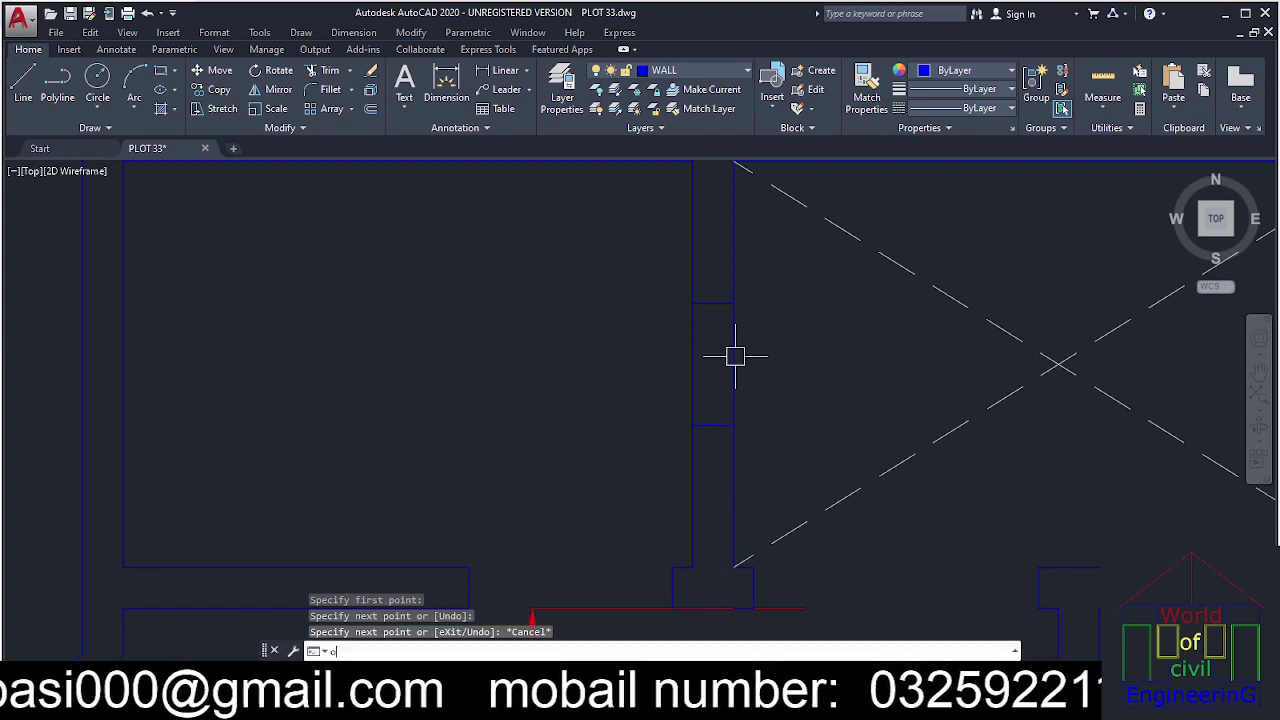
Offset both ends of the window opening 2" inward and draw a centre line between the midpoints of the offset lines.
{"action": "type", "text": "o"}
{"action": "key", "text": "Return"}
{"action": "left_click", "coordinate": [708, 304]}
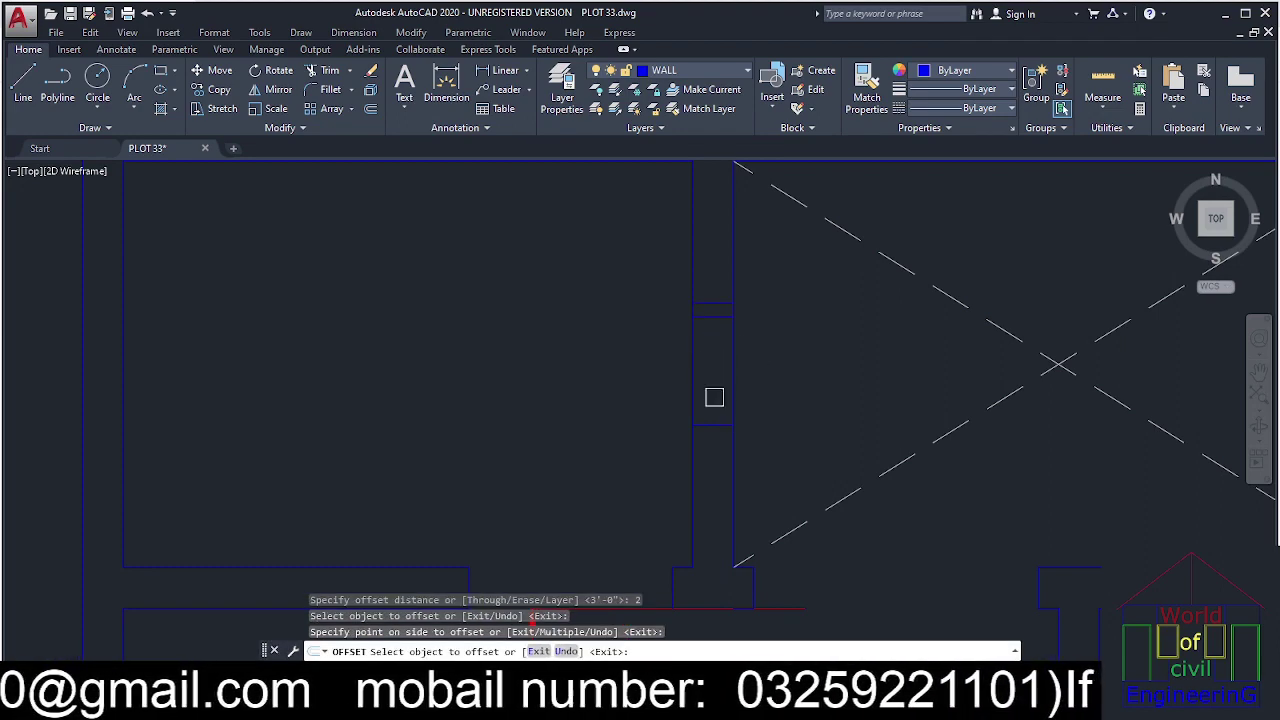
{"action": "left_click", "coordinate": [713, 427]}
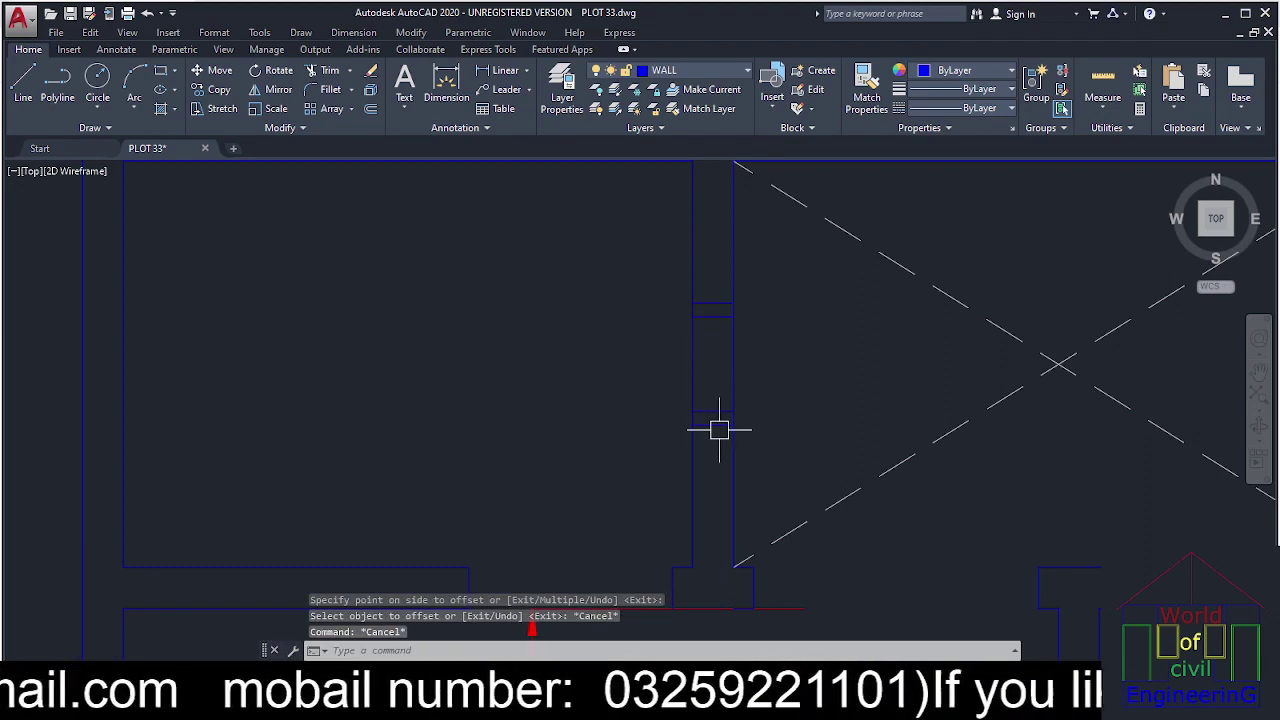
{"action": "type", "text": "l"}
{"action": "key", "text": "Return"}
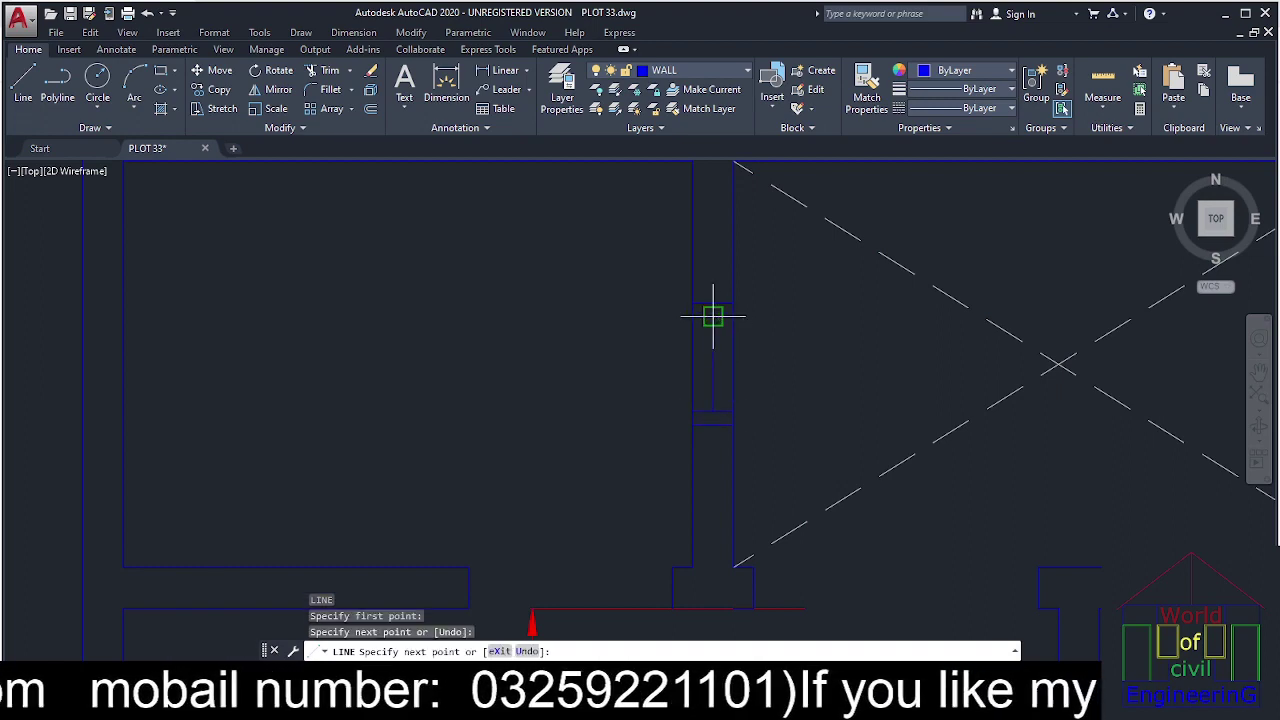
Assign the newly drawn window lines to the WINDOWS layer.
{"action": "left_click", "coordinate": [752, 308]}
{"action": "left_click", "coordinate": [673, 430]}
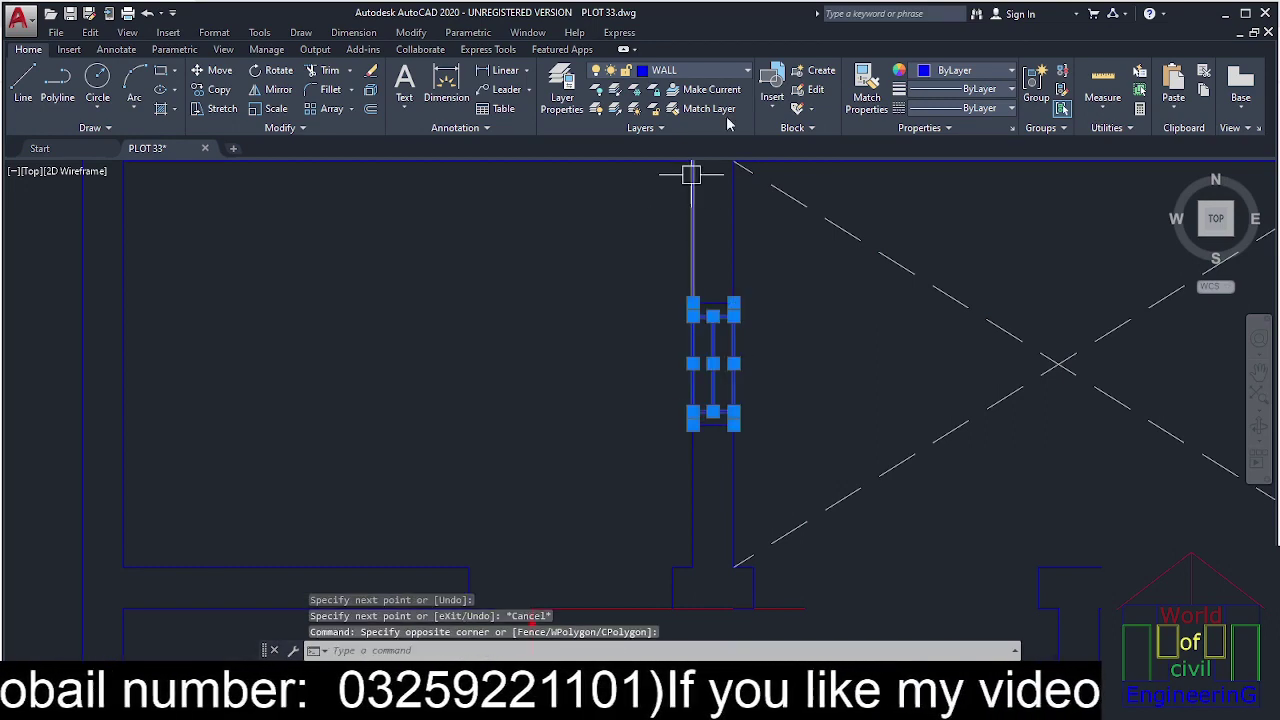
{"action": "left_click", "coordinate": [710, 72]}
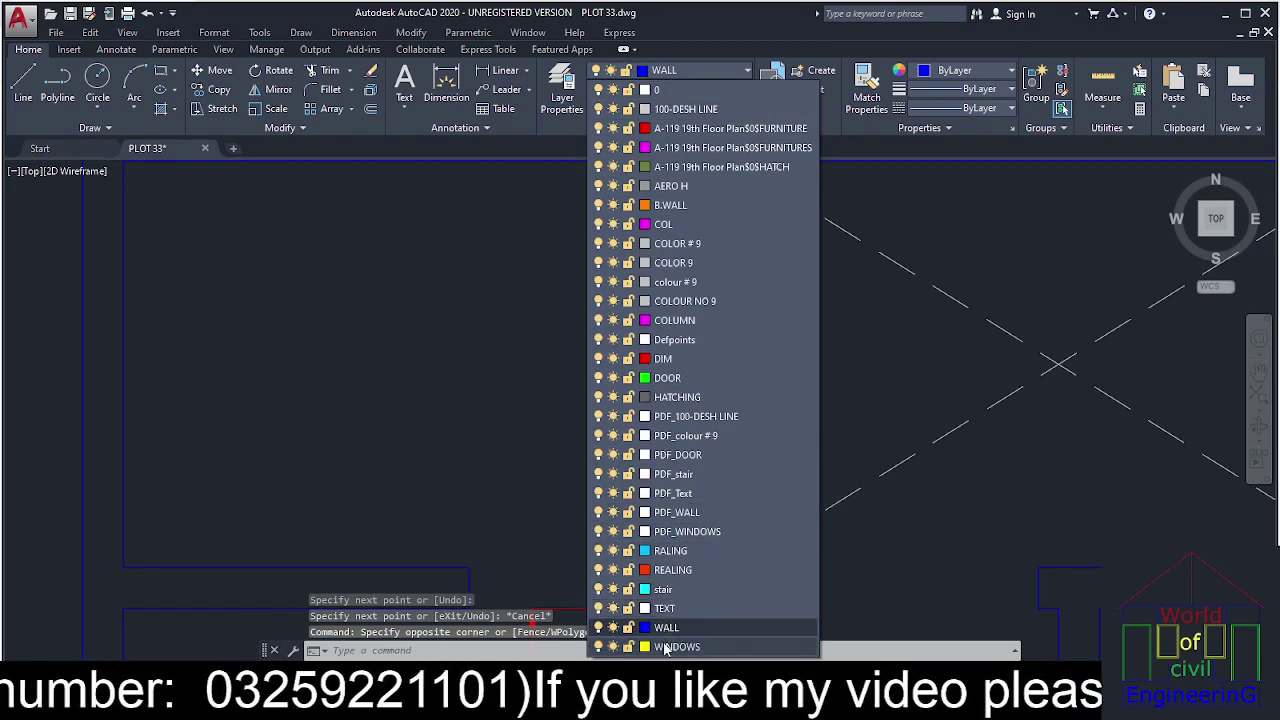
{"action": "left_click", "coordinate": [680, 608]}
Give the window's centre line a dashed hidden linetype.
{"action": "left_click", "coordinate": [700, 371]}
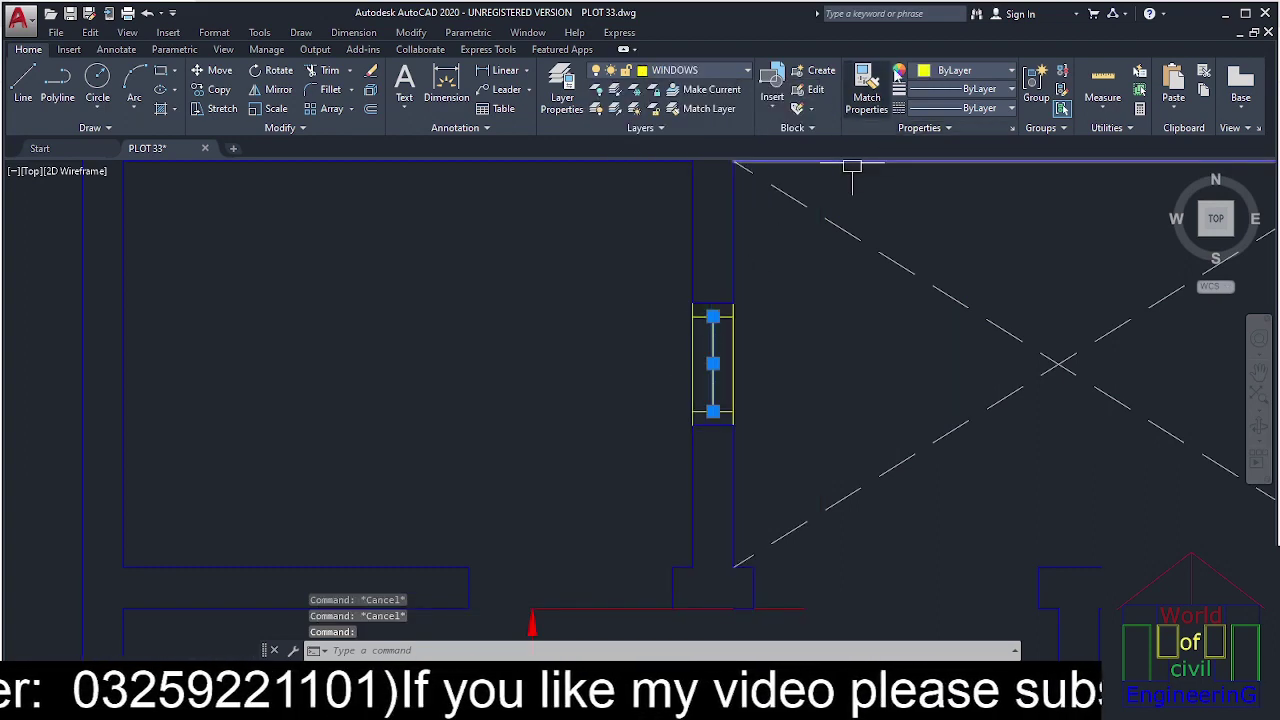
{"action": "left_click", "coordinate": [953, 110]}
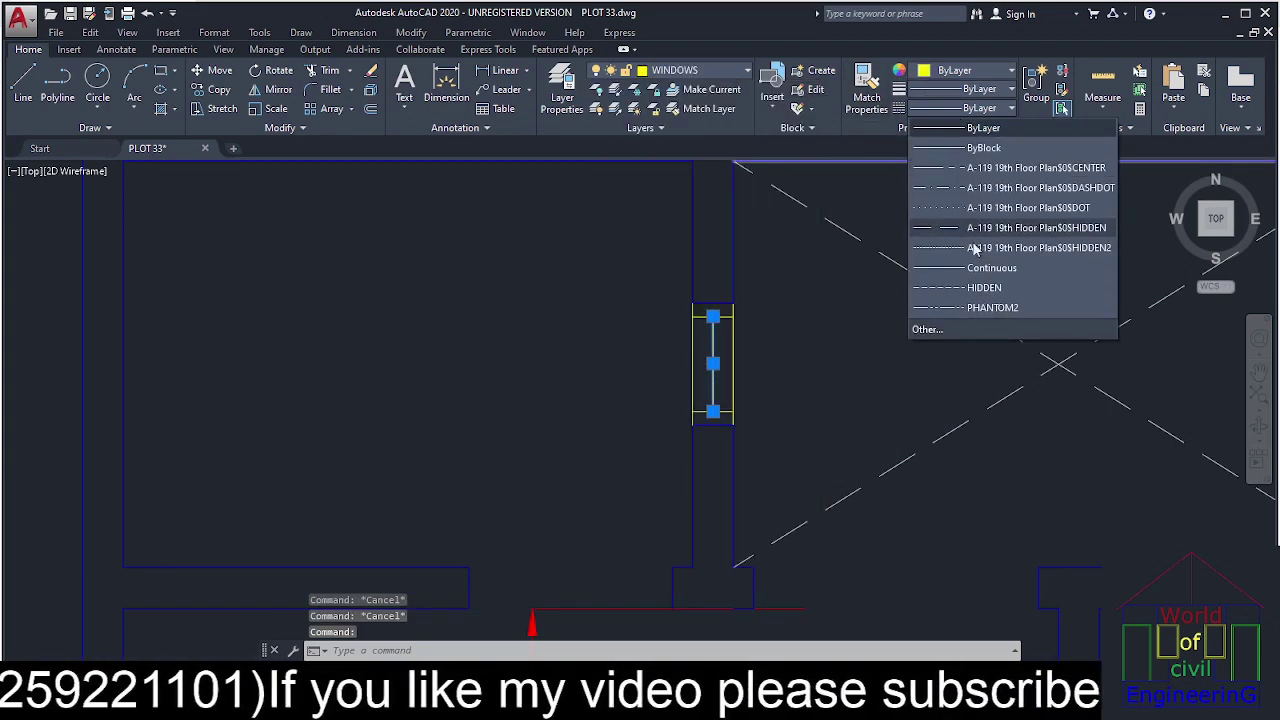
{"action": "left_click", "coordinate": [955, 252]}
{"action": "key", "text": "Escape"}
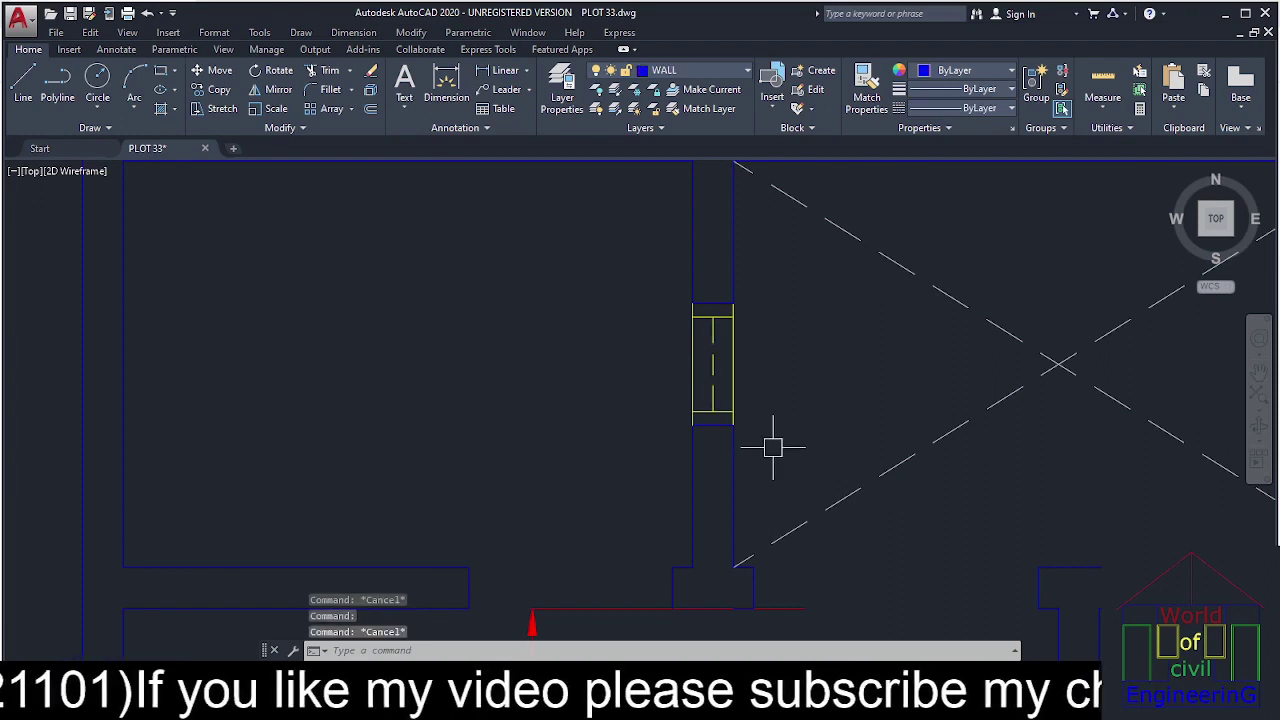
Copy the window from its upper corner to the matching opening in the right wall of the crossed shaft.
{"action": "middle_click_drag", "start_coordinate": [763, 432], "coordinate": [741, 347]}
{"action": "type", "text": "ct "}
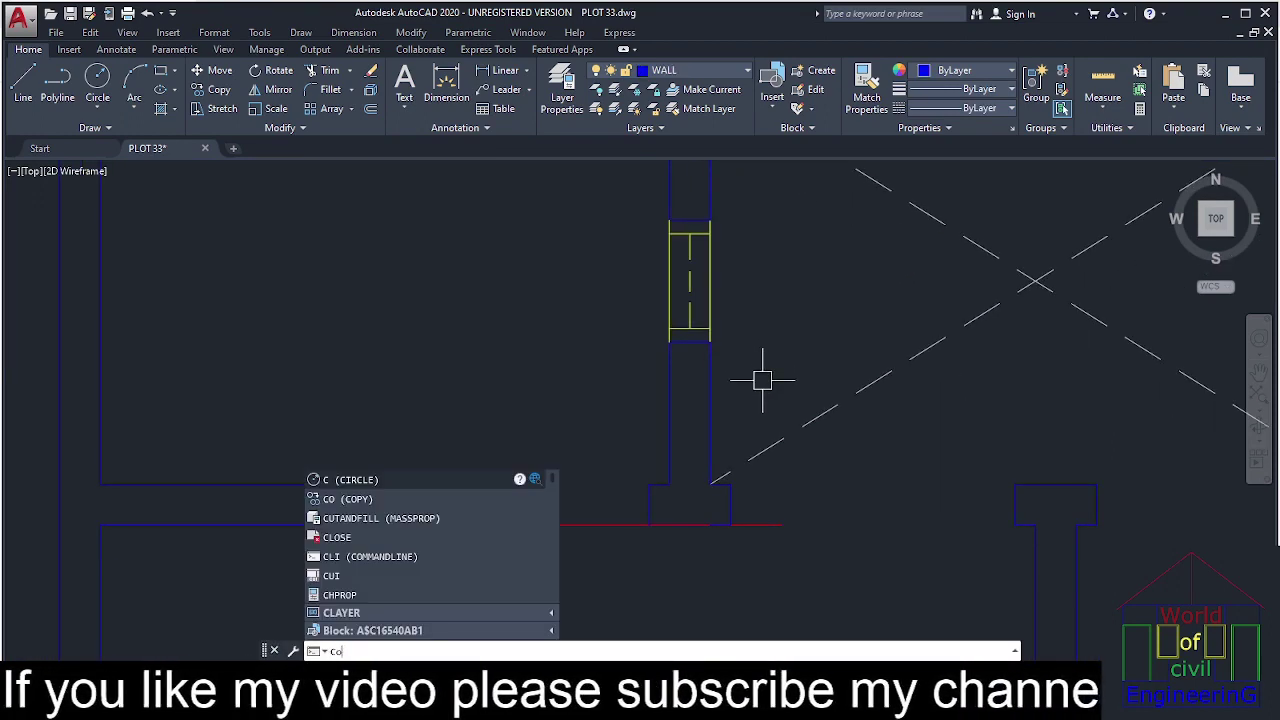
{"action": "type", "text": "o"}
{"action": "key", "text": "Return"}
{"action": "scroll", "coordinate": [746, 296], "scroll_direction": "up", "scroll_amount": 2}
{"action": "middle_click_drag", "start_coordinate": [714, 247], "coordinate": [712, 343]}
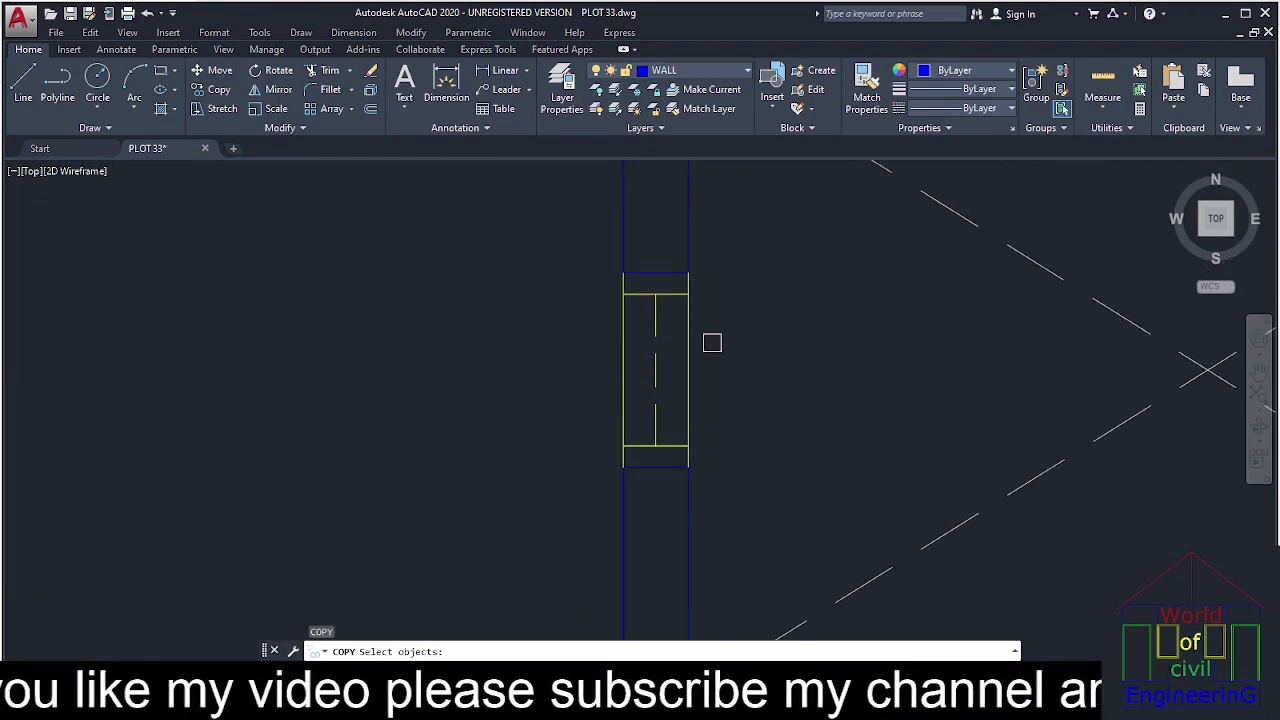
{"action": "left_click", "coordinate": [608, 463]}
{"action": "key", "text": "Return"}
{"action": "left_click", "coordinate": [623, 271]}
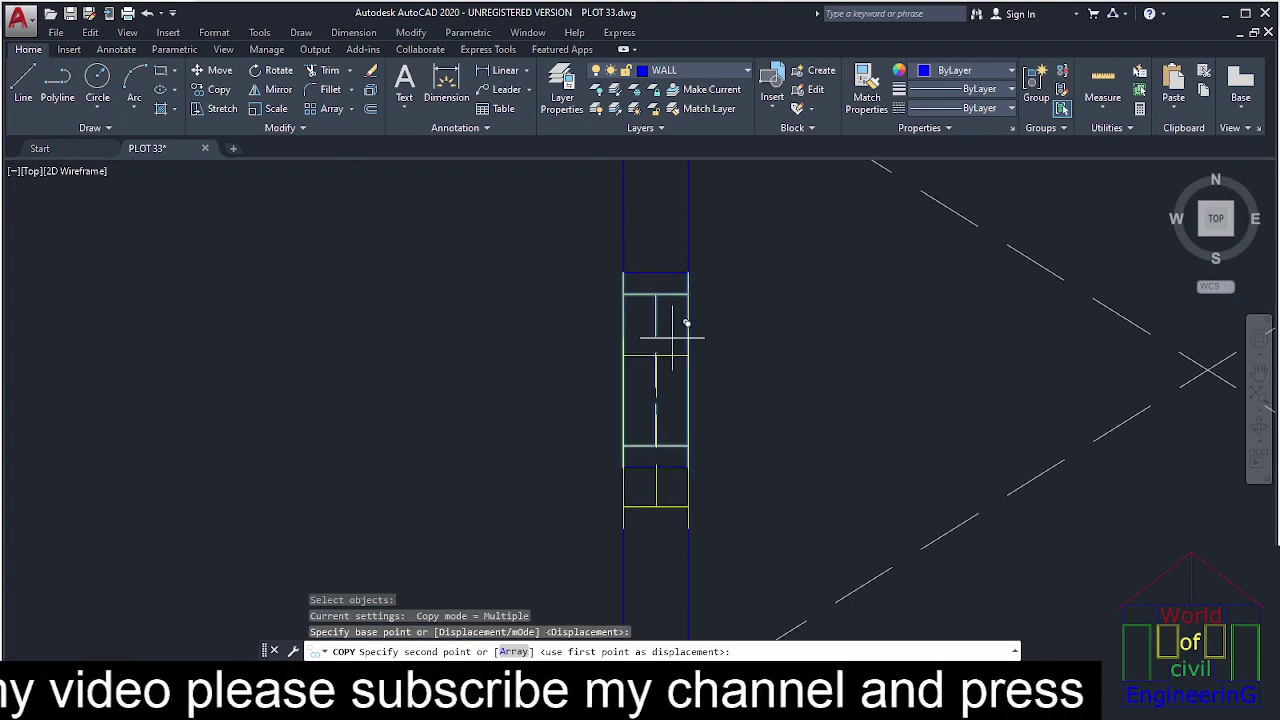
{"action": "scroll", "coordinate": [624, 394], "scroll_direction": "down", "scroll_amount": 6}
{"action": "scroll", "coordinate": [853, 360], "scroll_direction": "up", "scroll_amount": 4}
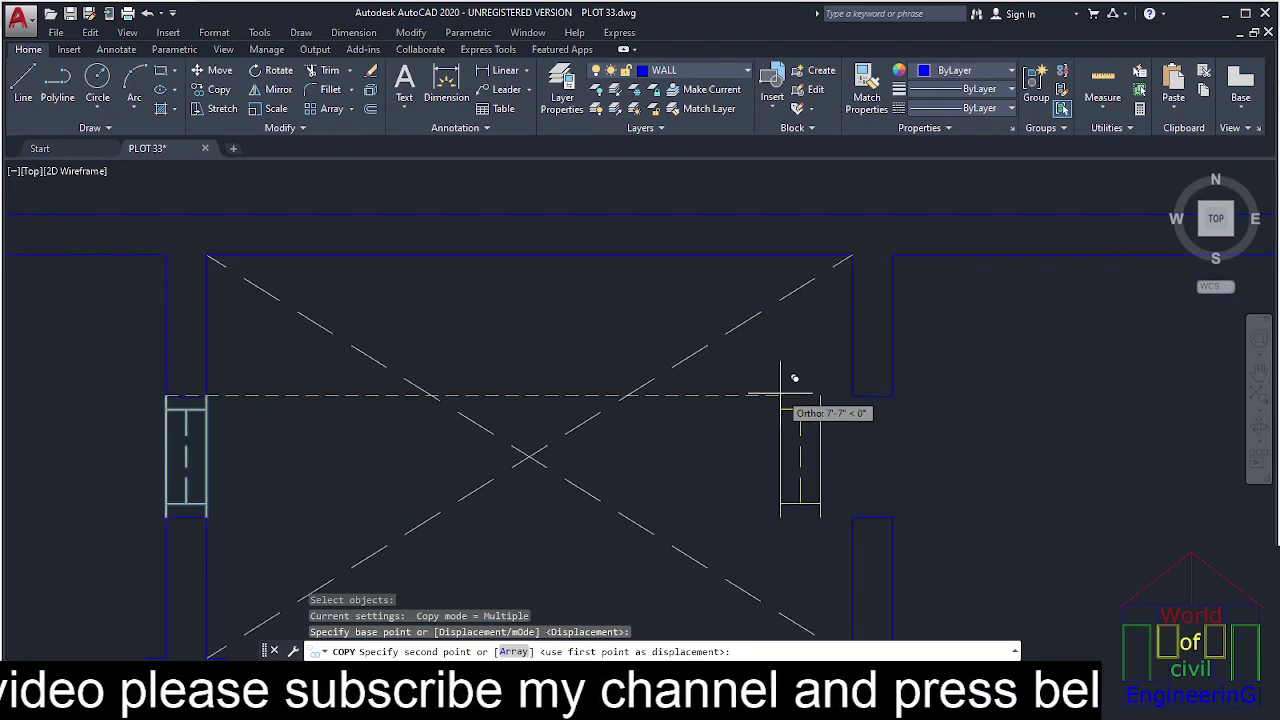
{"action": "left_click", "coordinate": [866, 381]}
Turn Ortho off and place another window copy in the empty space outside the plan's left wall.
{"action": "scroll", "coordinate": [858, 388], "scroll_direction": "down", "scroll_amount": 5}
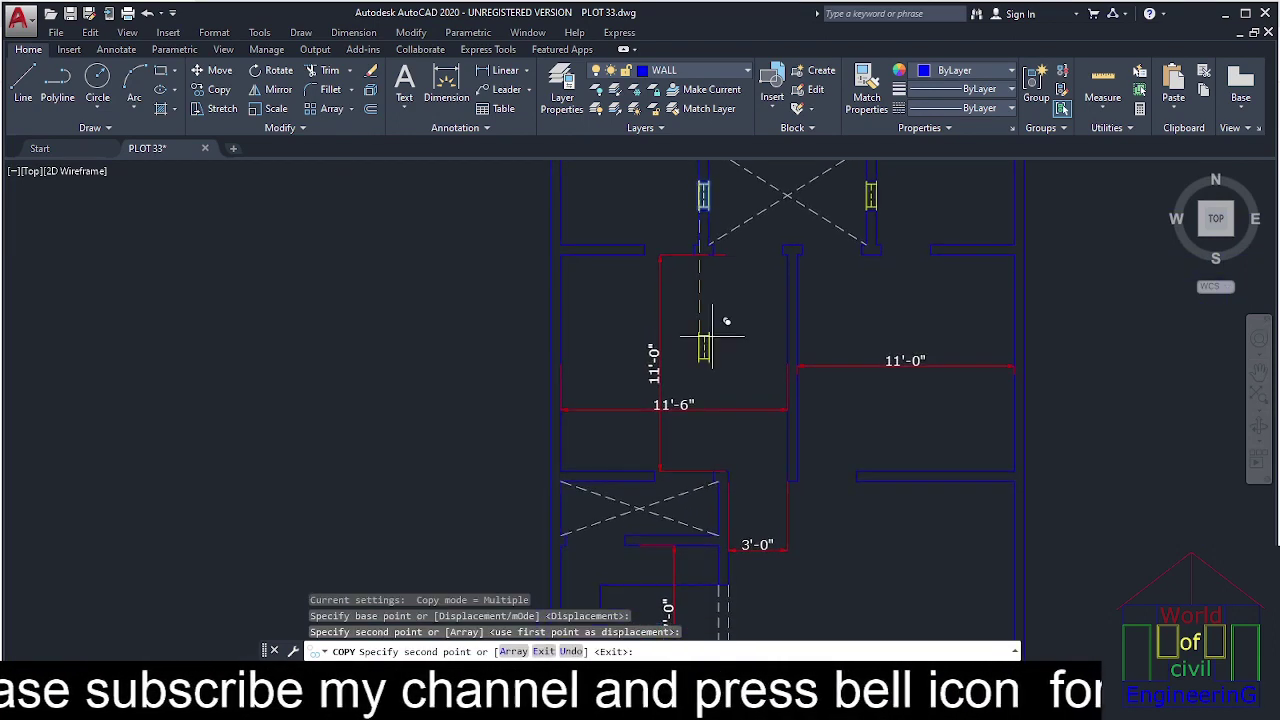
{"action": "middle_click_drag", "start_coordinate": [700, 508], "coordinate": [741, 381]}
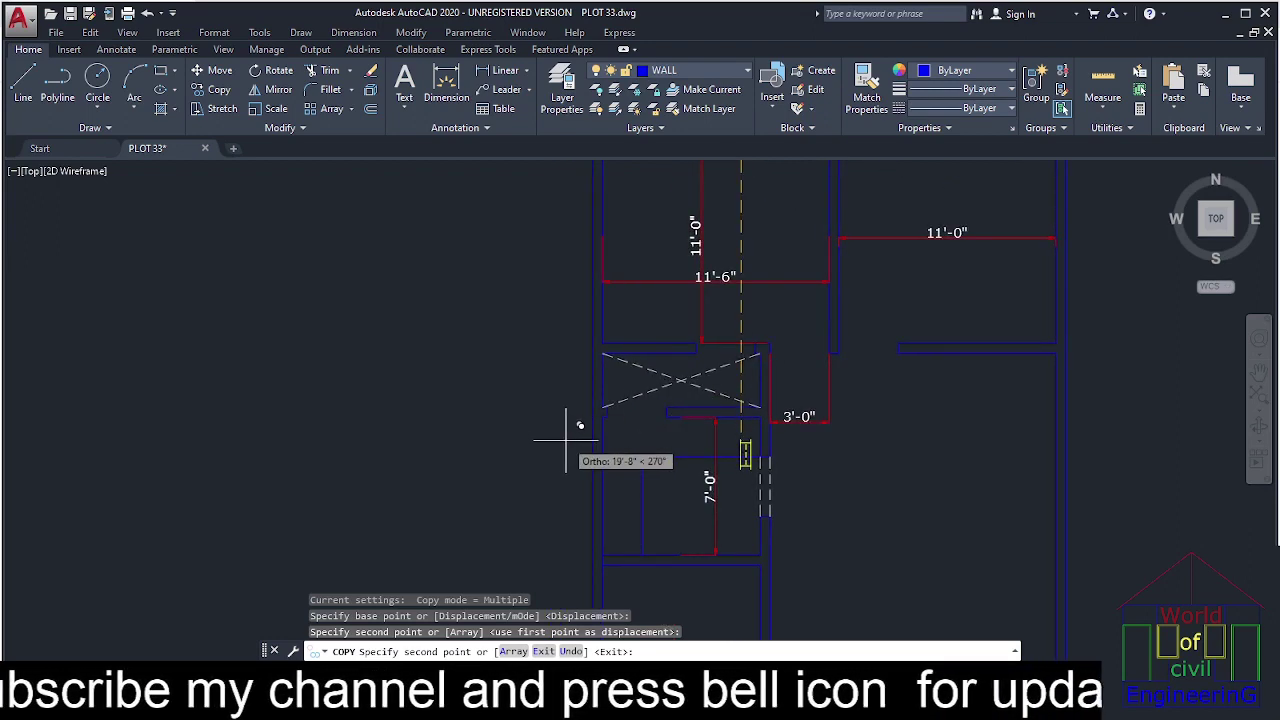
{"action": "key", "text": "F8"}
{"action": "key", "text": "Escape"}
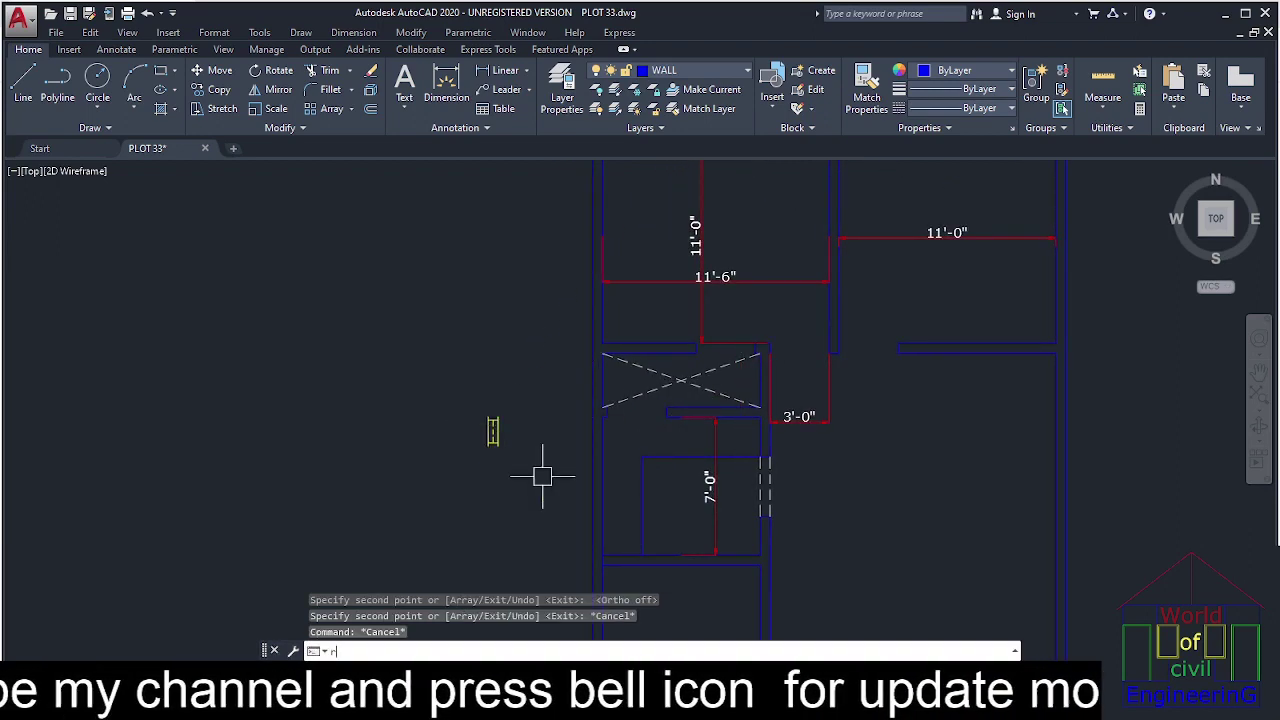
Rotate the loose window copy outside the left wall so that it lies horizontally.
{"action": "key", "text": "Return"}
{"action": "left_click", "coordinate": [511, 401]}
{"action": "left_click", "coordinate": [483, 440]}
{"action": "key", "text": "Return"}
{"action": "left_click", "coordinate": [505, 469]}
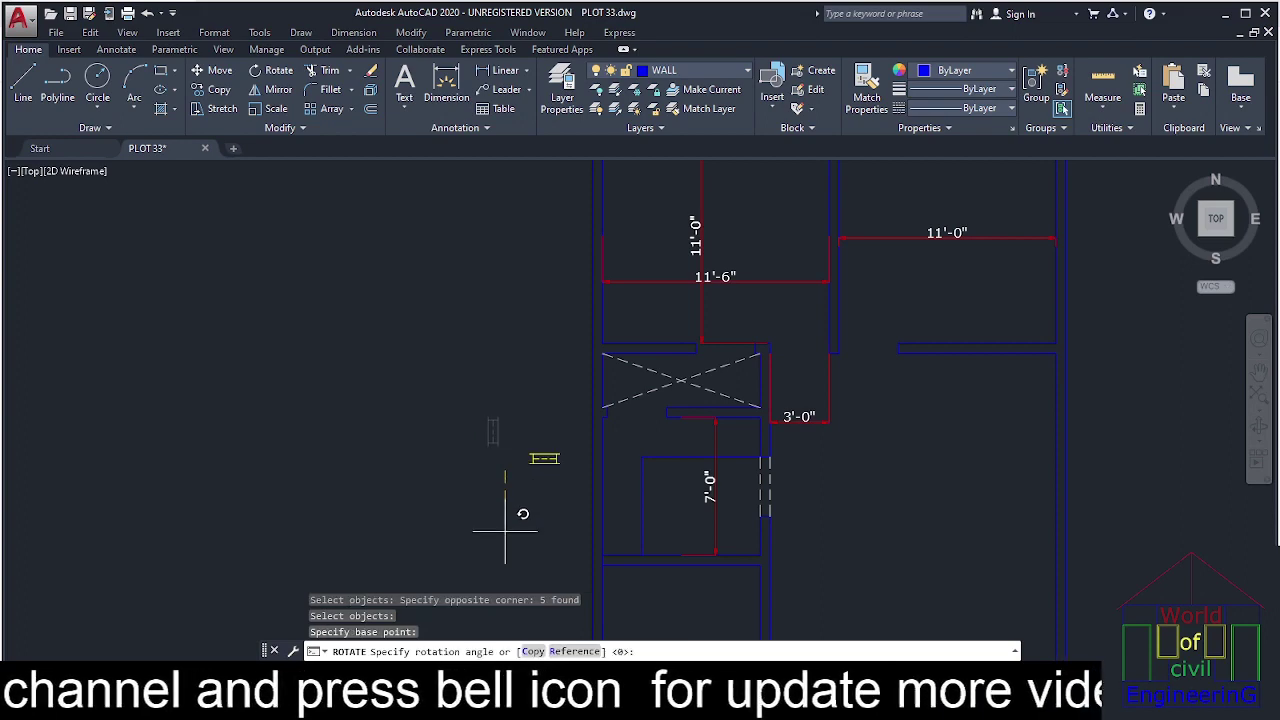
{"action": "left_click", "coordinate": [506, 516]}
{"action": "scroll", "coordinate": [571, 442], "scroll_direction": "up", "scroll_amount": 3}
{"action": "key", "text": "Escape"}
{"action": "key", "text": "Escape"}
{"action": "key", "text": "Escape"}
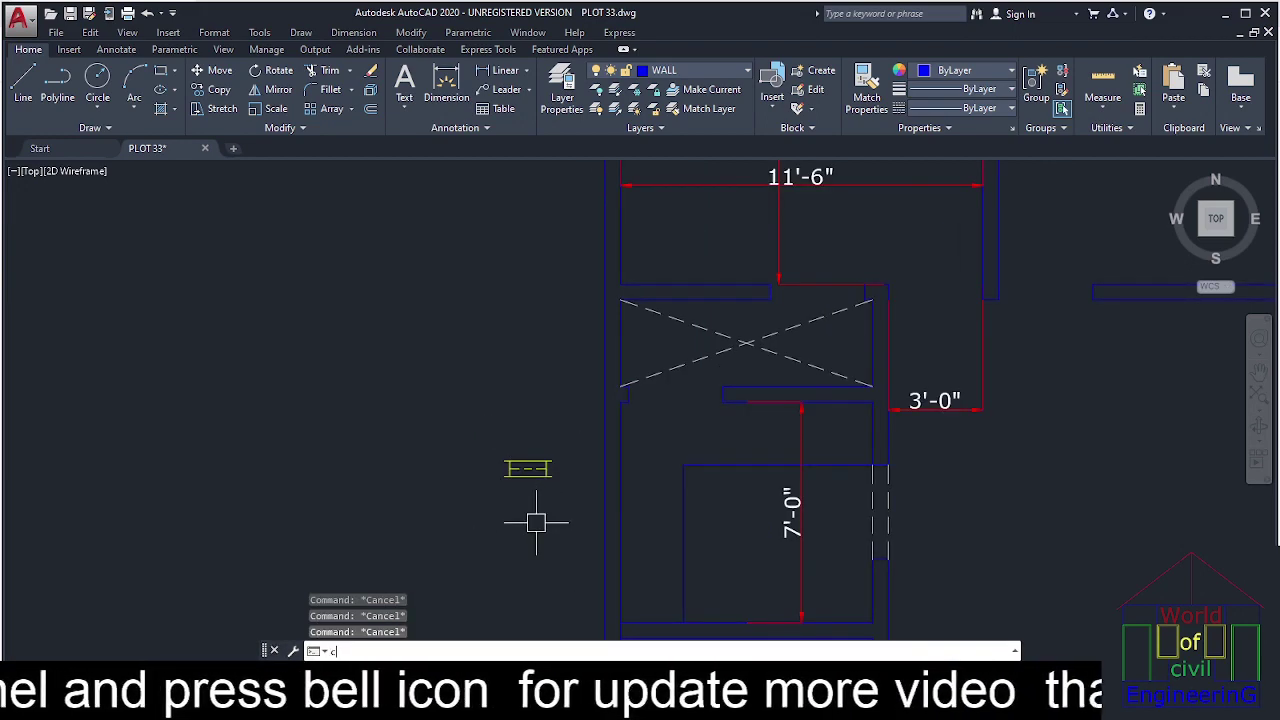
{"action": "type", "text": "c"}
{"action": "key", "text": "Return"}
{"action": "scroll", "coordinate": [541, 447], "scroll_direction": "up", "scroll_amount": 3}
{"action": "key", "text": "Escape"}
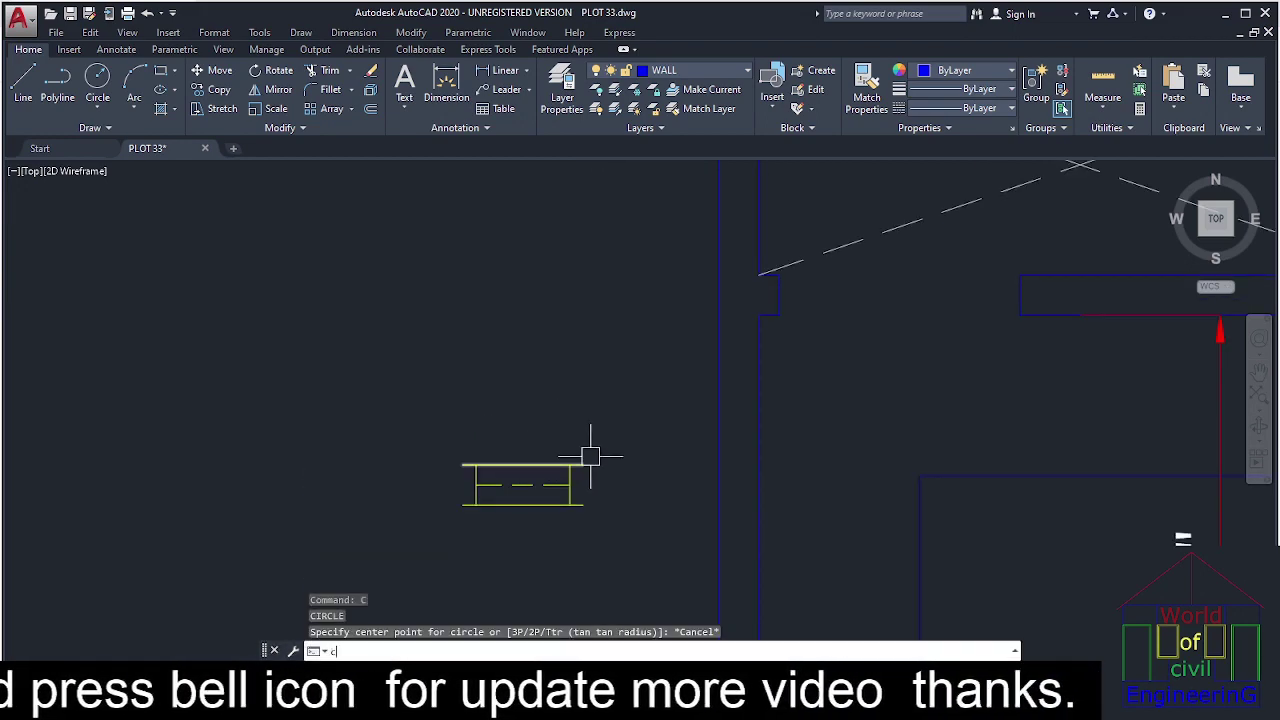
{"action": "key", "text": "Return"}
{"action": "left_click", "coordinate": [613, 439]}
{"action": "left_click", "coordinate": [340, 615]}
{"action": "key", "text": "Return"}
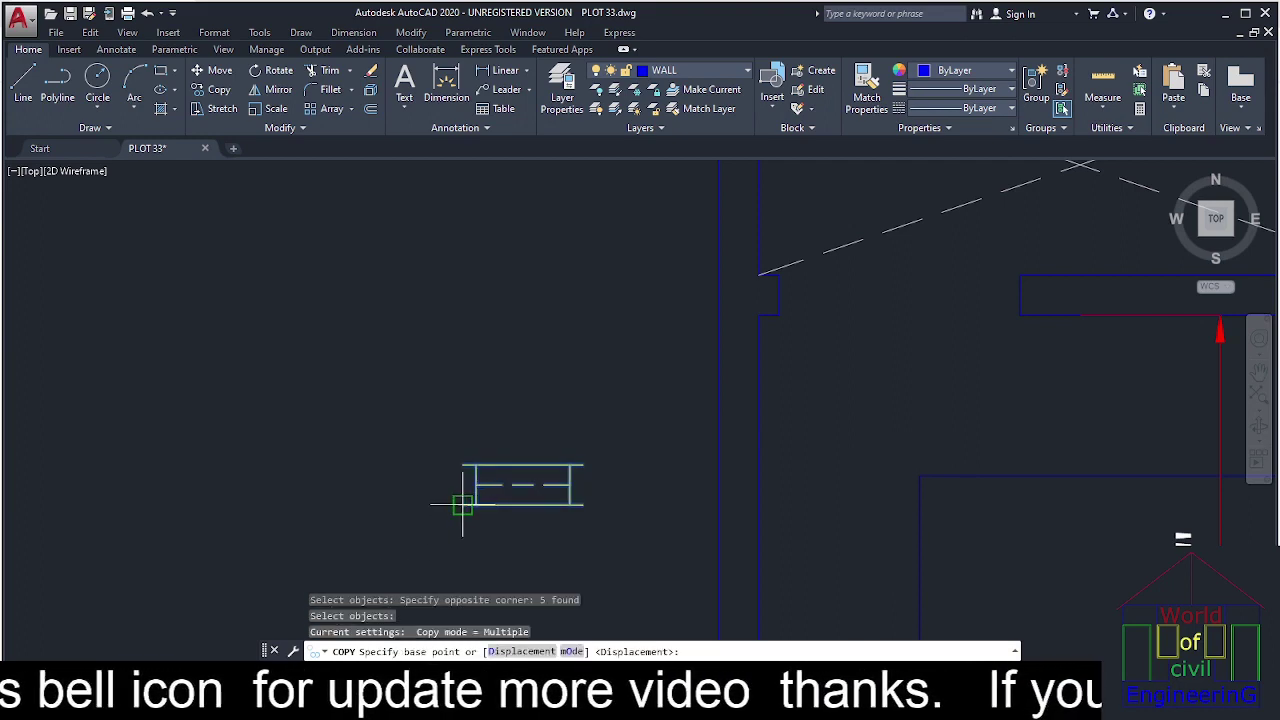
{"action": "left_click", "coordinate": [462, 505]}
{"action": "key", "text": "Escape"}
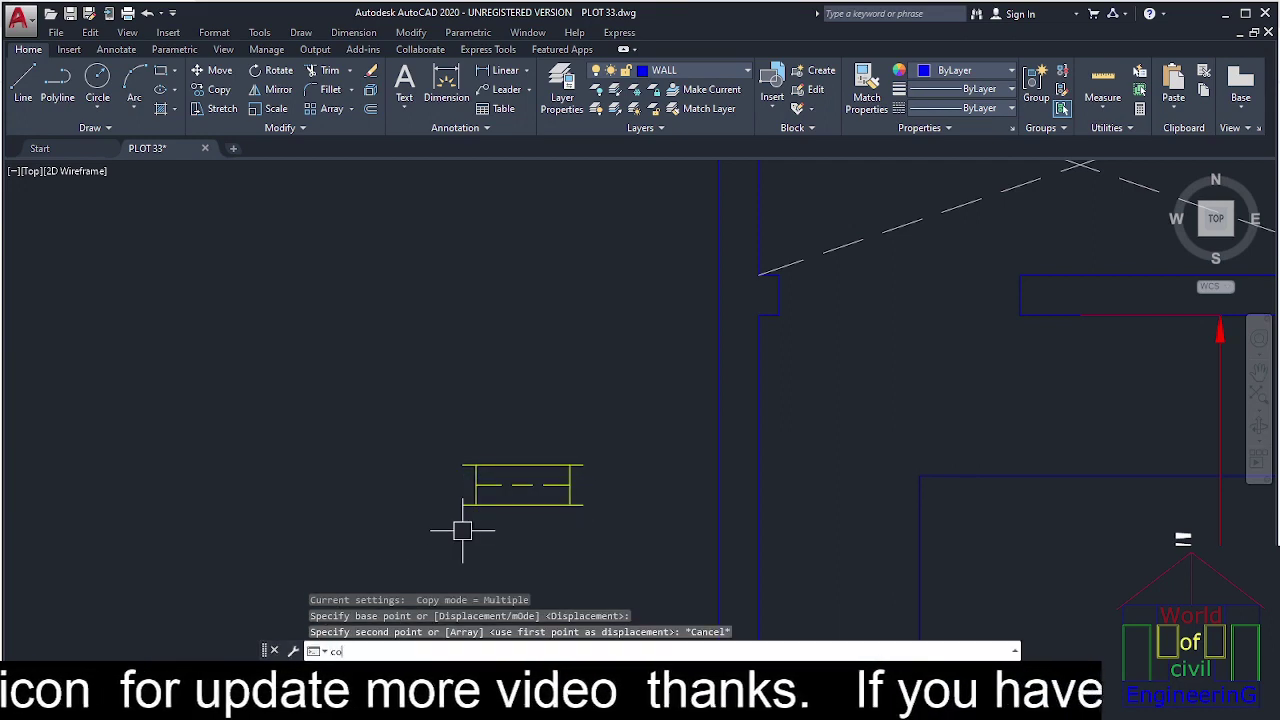
Copy the loose horizontal window from its lower-left corner into the opening in the wall below the small crossed shaft.
{"action": "type", "text": "co"}
{"action": "key", "text": "Return"}
{"action": "left_click", "coordinate": [600, 430]}
{"action": "left_click", "coordinate": [427, 535]}
{"action": "key", "text": "Return"}
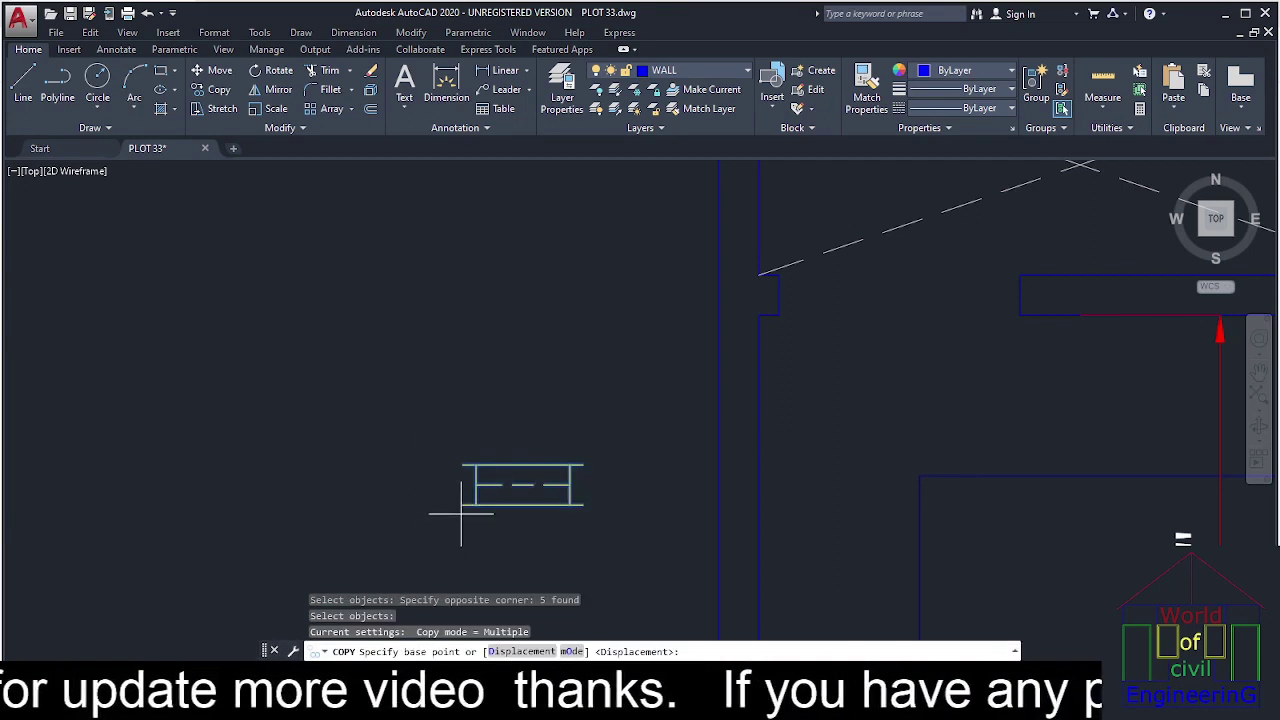
{"action": "left_click", "coordinate": [461, 514]}
{"action": "scroll", "coordinate": [614, 457], "scroll_direction": "down", "scroll_amount": 3}
{"action": "scroll", "coordinate": [640, 445], "scroll_direction": "up", "scroll_amount": 3}
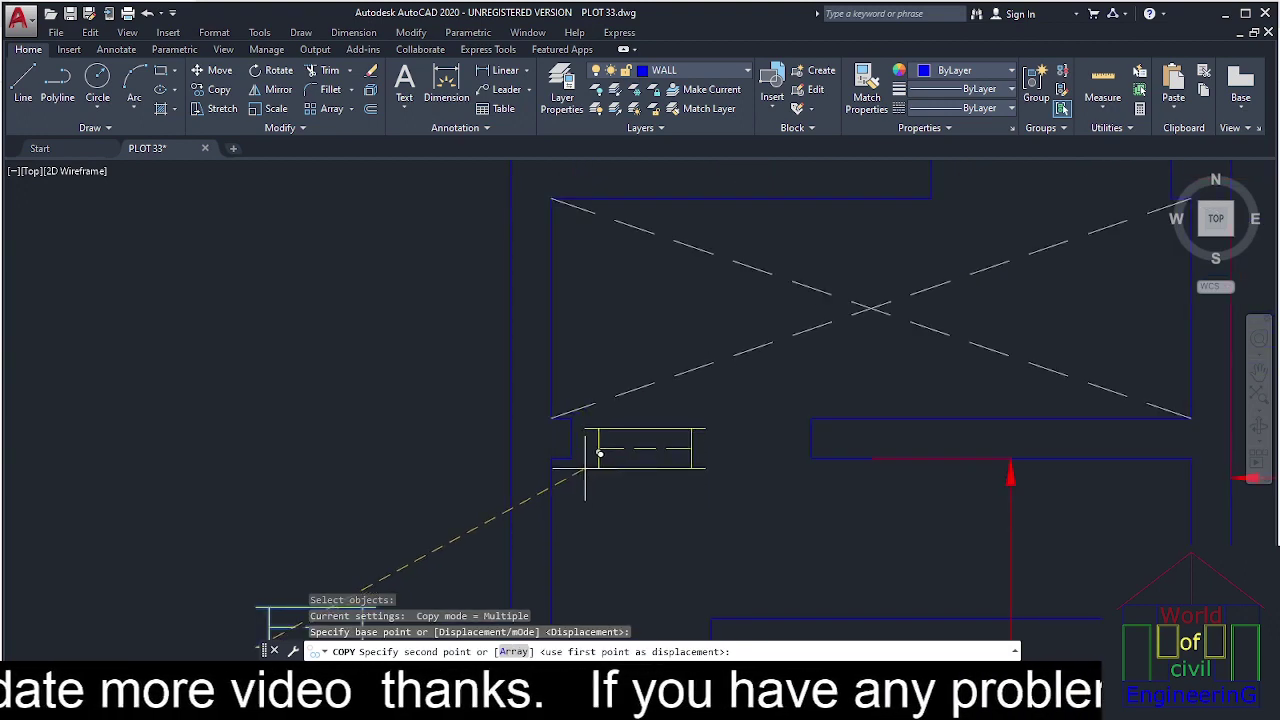
{"action": "left_click", "coordinate": [580, 443]}
{"action": "key", "text": "Escape"}
Stretch the right end of the new window so it spans the full opening below the small crossed shaft.
{"action": "type", "text": "s"}
{"action": "key", "text": "Return"}
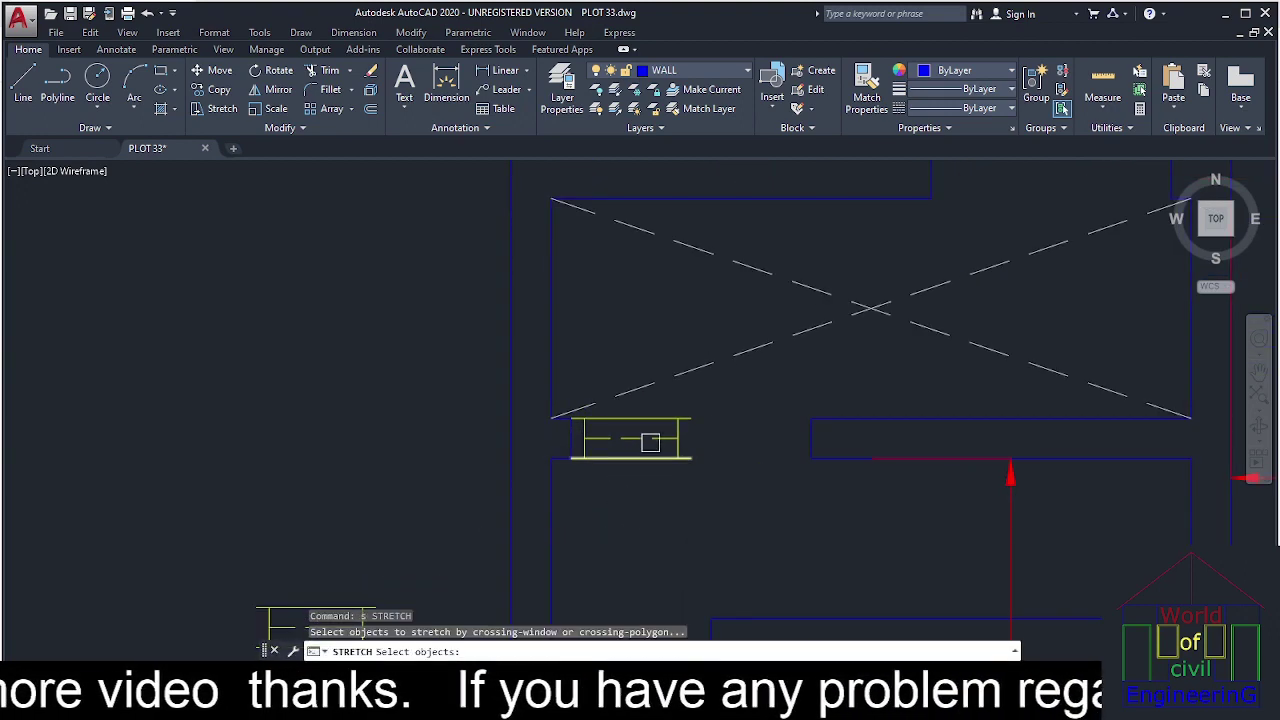
{"action": "left_click", "coordinate": [709, 405]}
{"action": "left_click", "coordinate": [663, 528]}
{"action": "key", "text": "Return"}
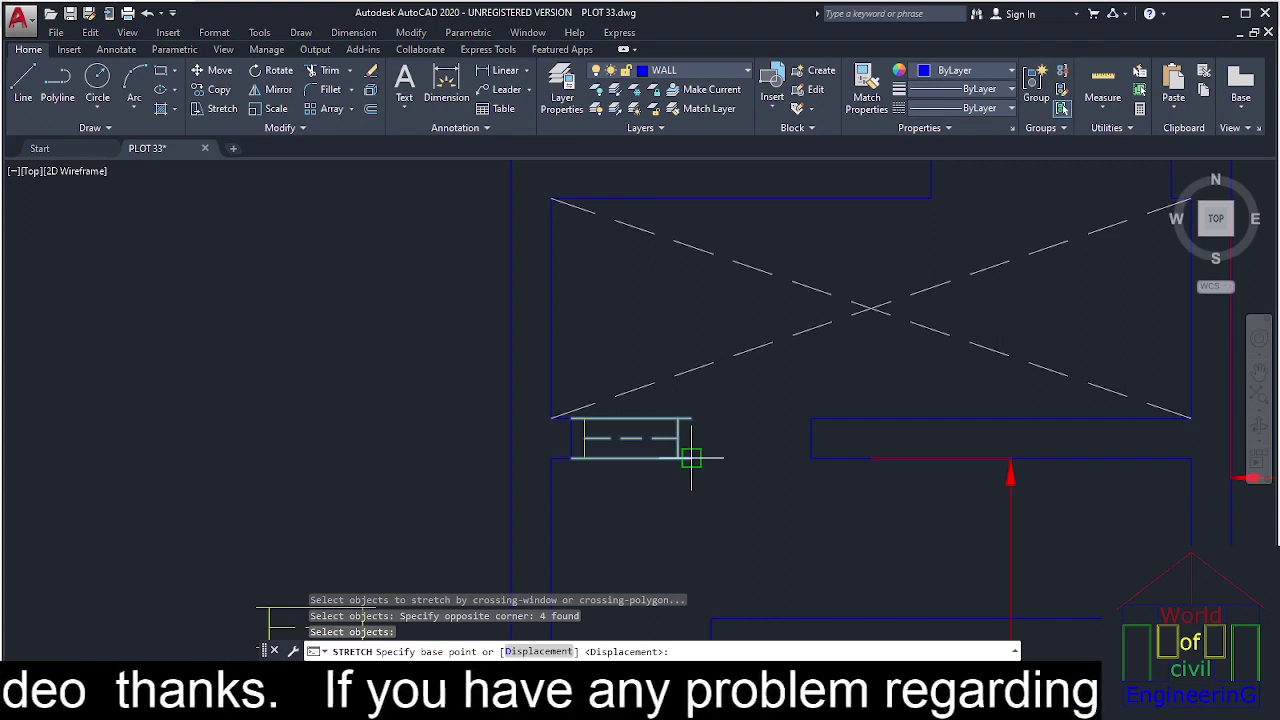
{"action": "left_click", "coordinate": [691, 458]}
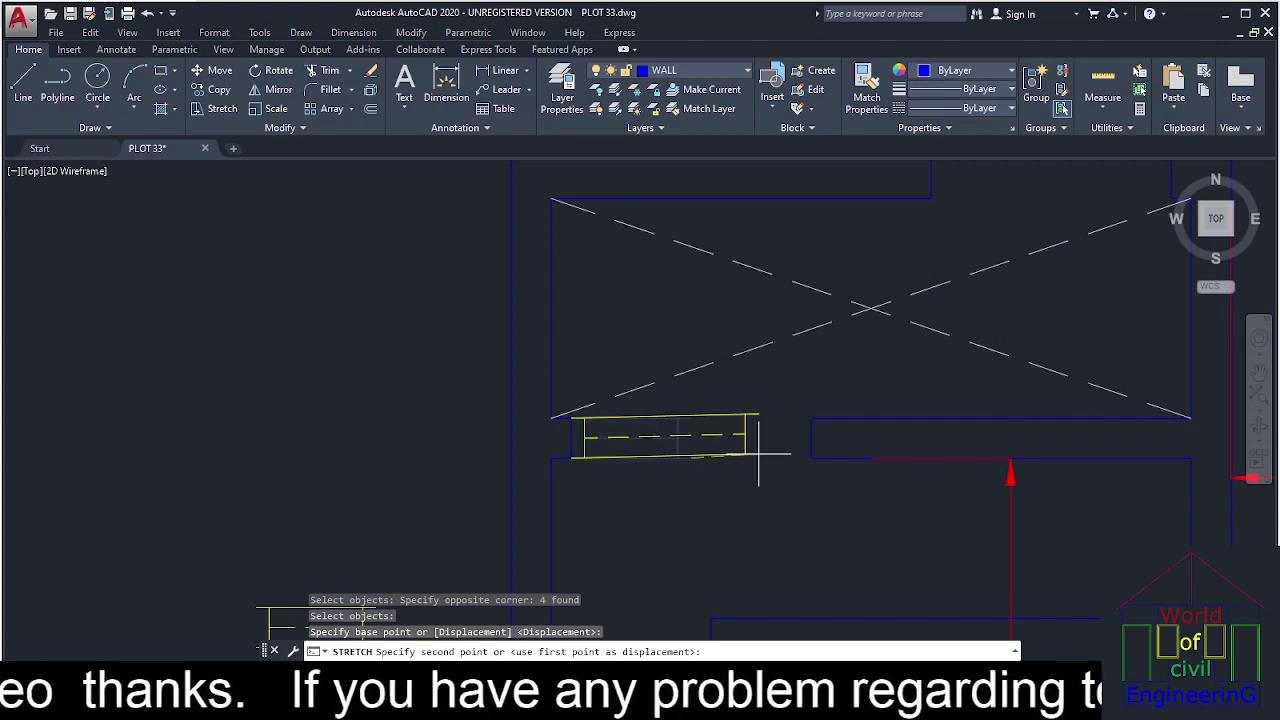
{"action": "left_click", "coordinate": [810, 458]}
{"action": "key", "text": "Escape"}
{"action": "key", "text": "Escape"}
Copy the stretched window from its lower-left corner into the opening in the wall above the small crossed shaft.
{"action": "type", "text": "c"}
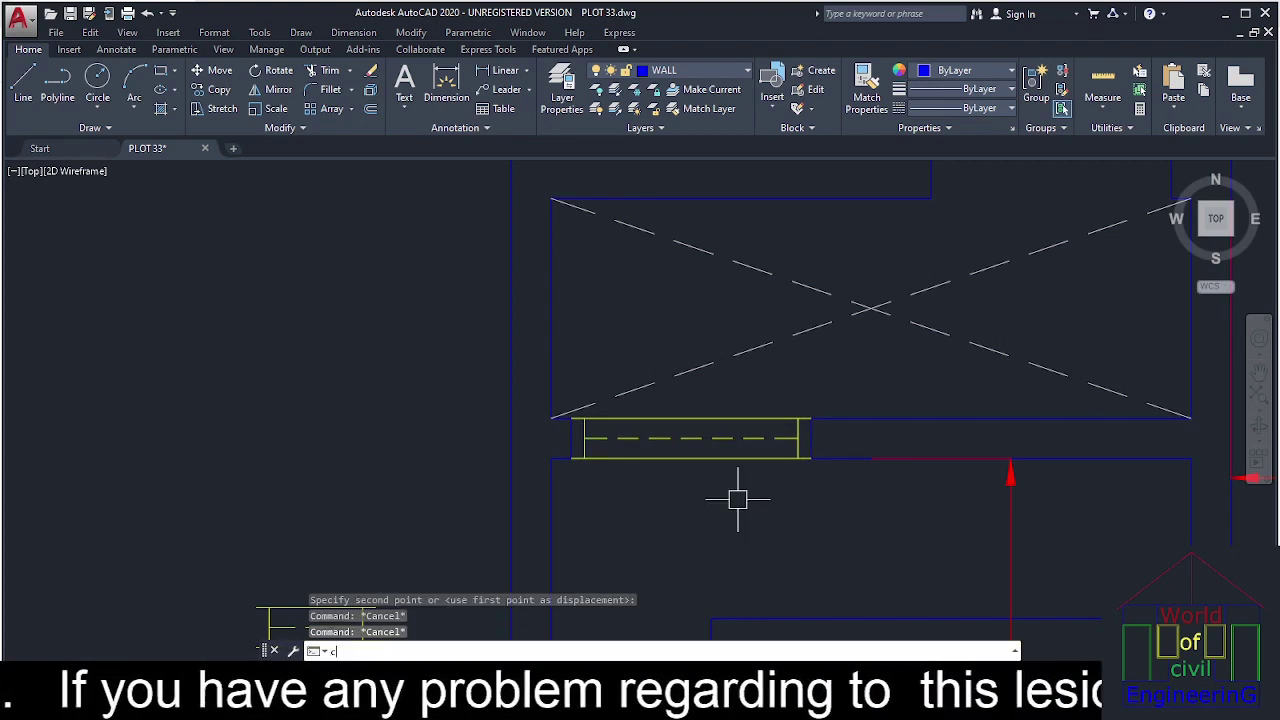
{"action": "type", "text": "t o"}
{"action": "key", "text": "Return"}
{"action": "scroll", "coordinate": [780, 415], "scroll_direction": "up", "scroll_amount": 6}
{"action": "left_click", "coordinate": [897, 411]}
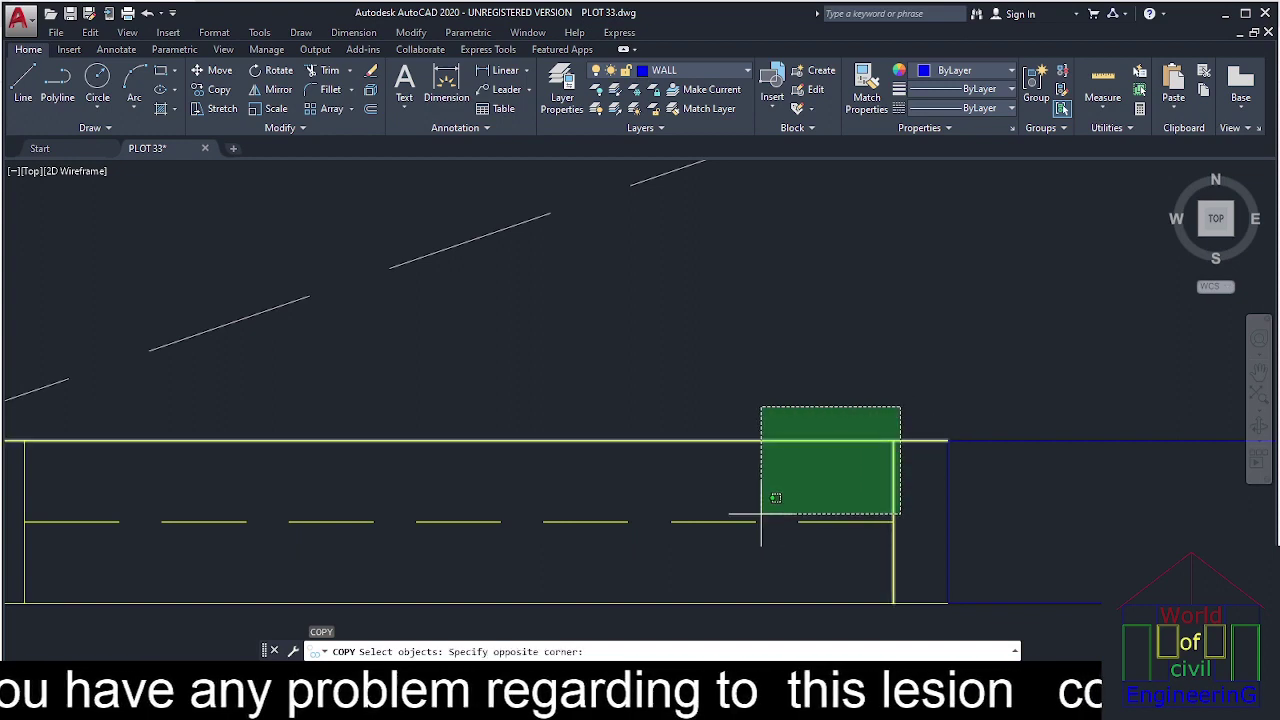
{"action": "scroll", "coordinate": [785, 500], "scroll_direction": "down", "scroll_amount": 3}
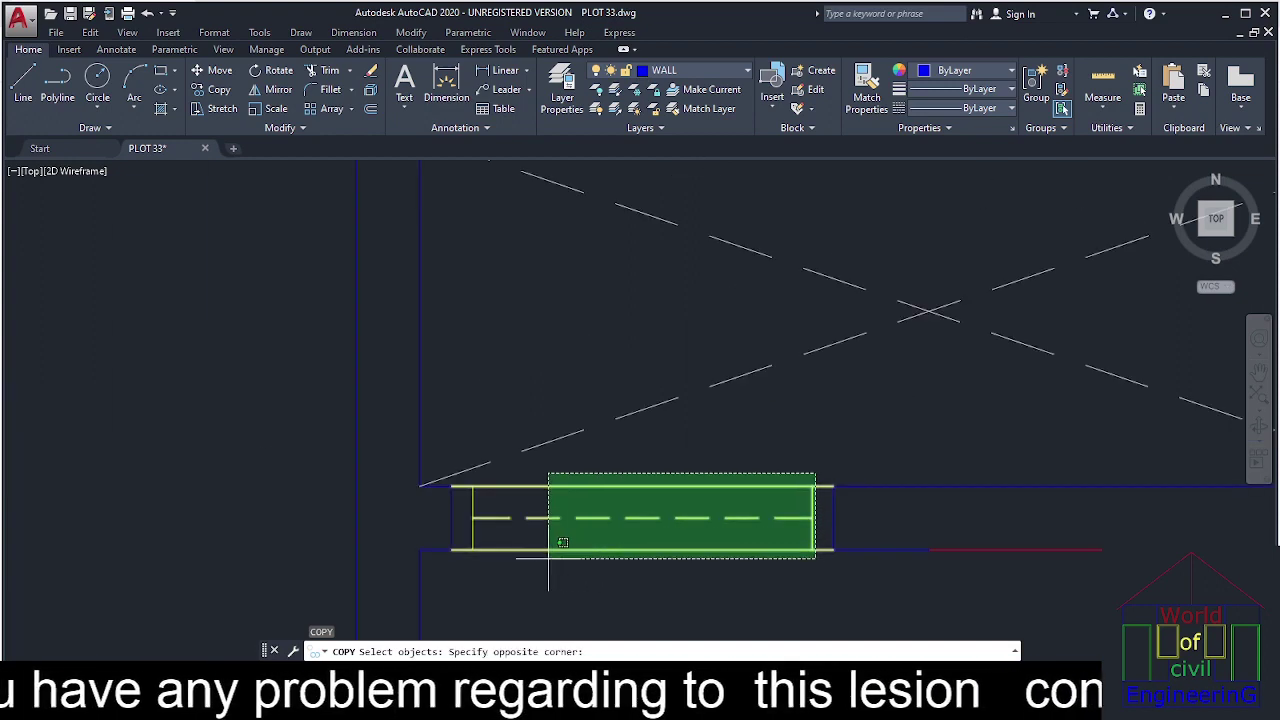
{"action": "left_click", "coordinate": [474, 594]}
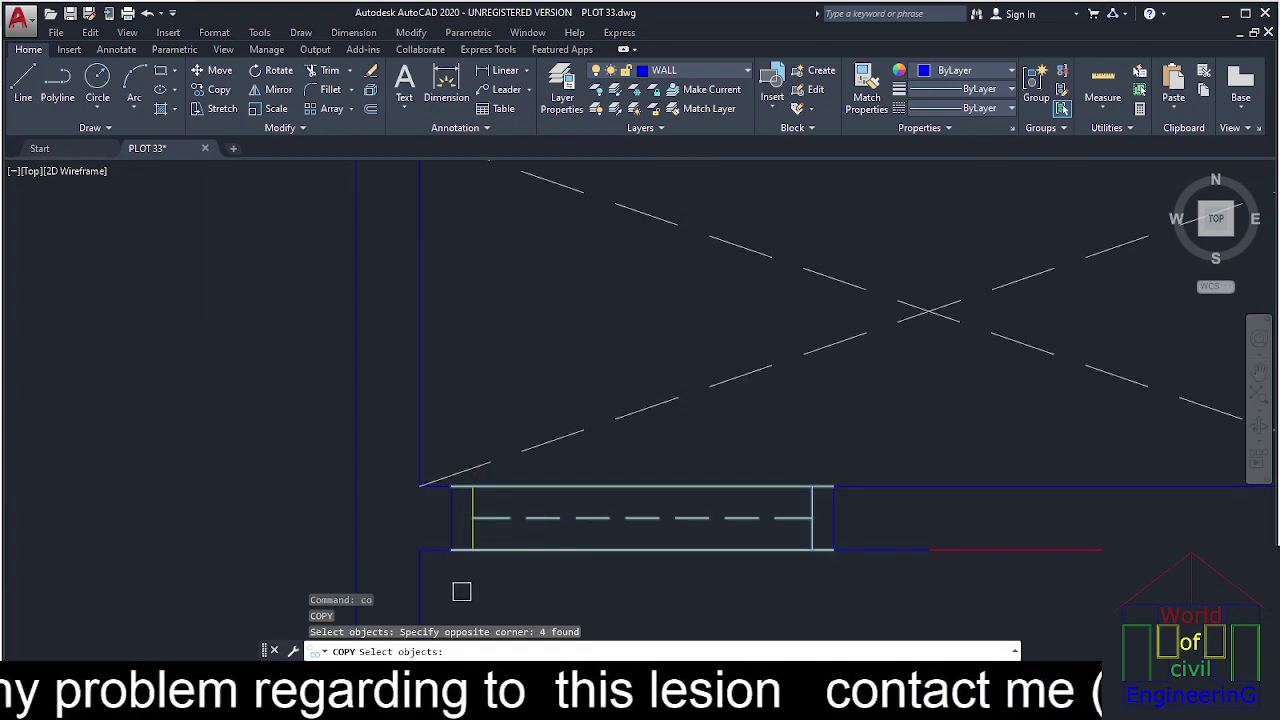
{"action": "left_click", "coordinate": [470, 530]}
{"action": "key", "text": "Return"}
{"action": "left_click", "coordinate": [451, 549]}
{"action": "scroll", "coordinate": [451, 549], "scroll_direction": "down", "scroll_amount": 5}
{"action": "scroll", "coordinate": [645, 438], "scroll_direction": "up", "scroll_amount": 3}
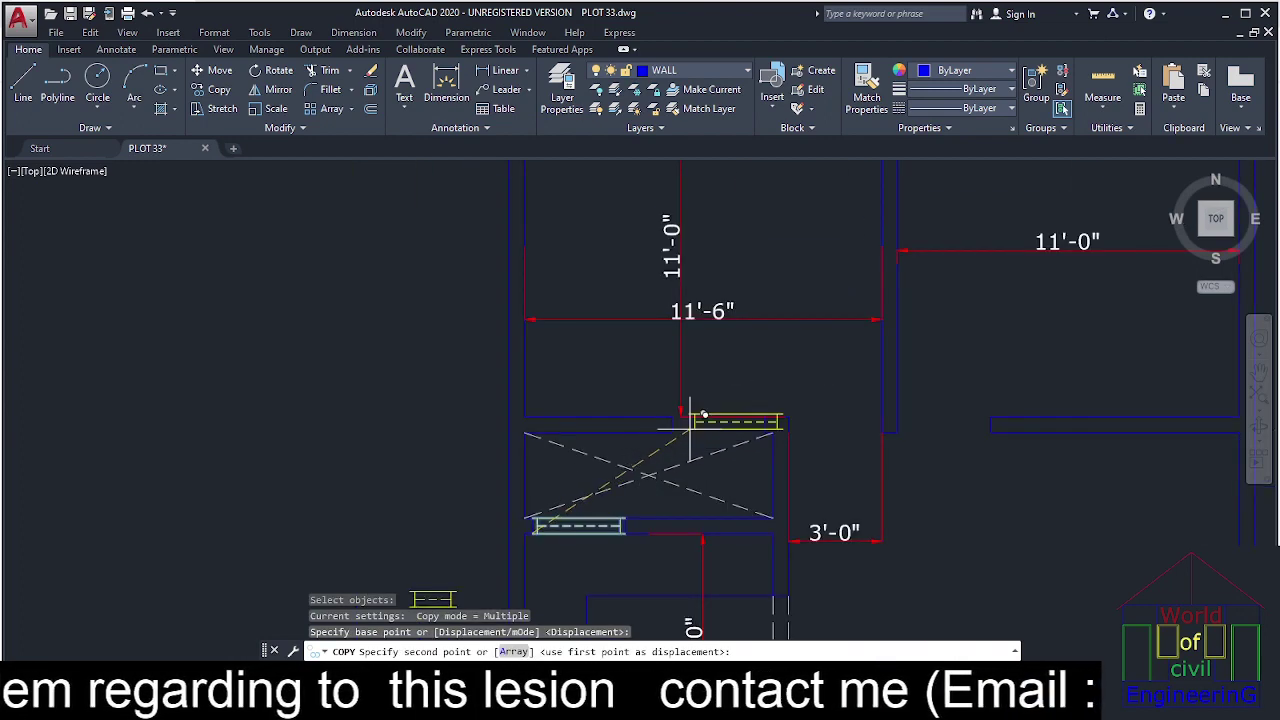
{"action": "left_click", "coordinate": [645, 439]}
Place another copy of the stretched window in the opening below the plan's large upper crossed shaft and end the copying.
{"action": "scroll", "coordinate": [789, 395], "scroll_direction": "down", "scroll_amount": 4}
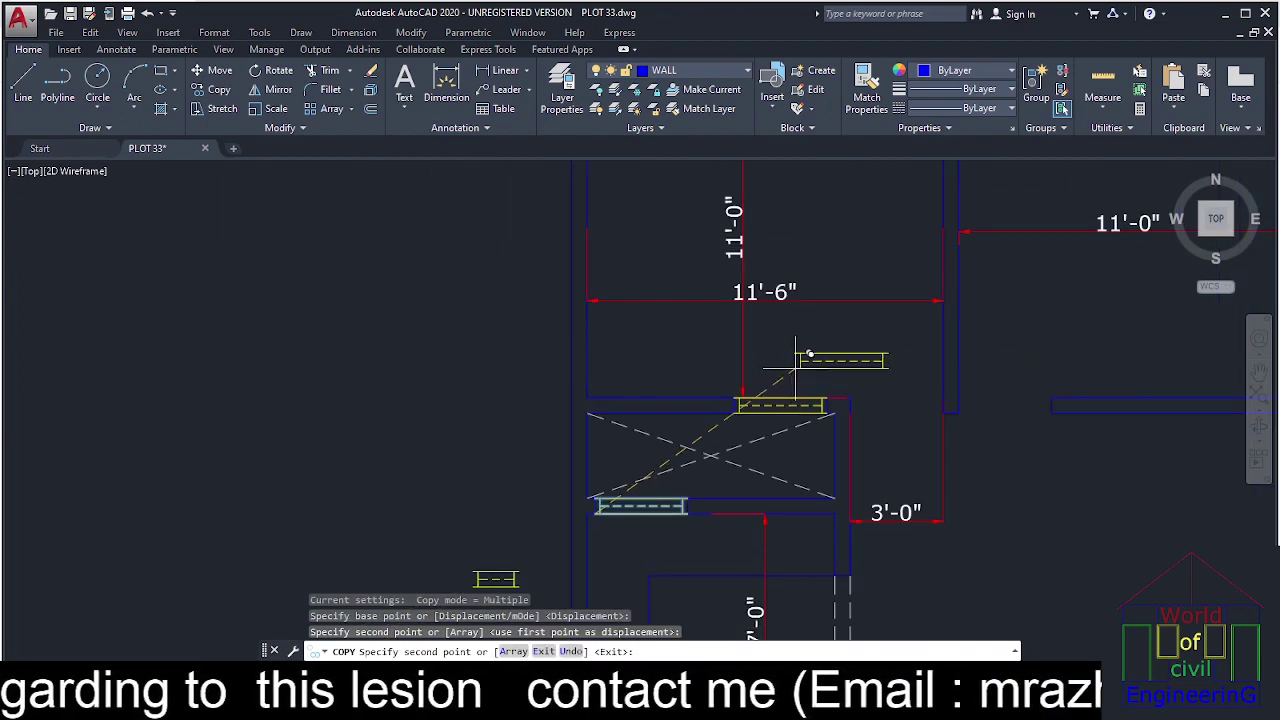
{"action": "middle_click_drag", "start_coordinate": [880, 175], "coordinate": [707, 548]}
{"action": "scroll", "coordinate": [795, 417], "scroll_direction": "up", "scroll_amount": 2}
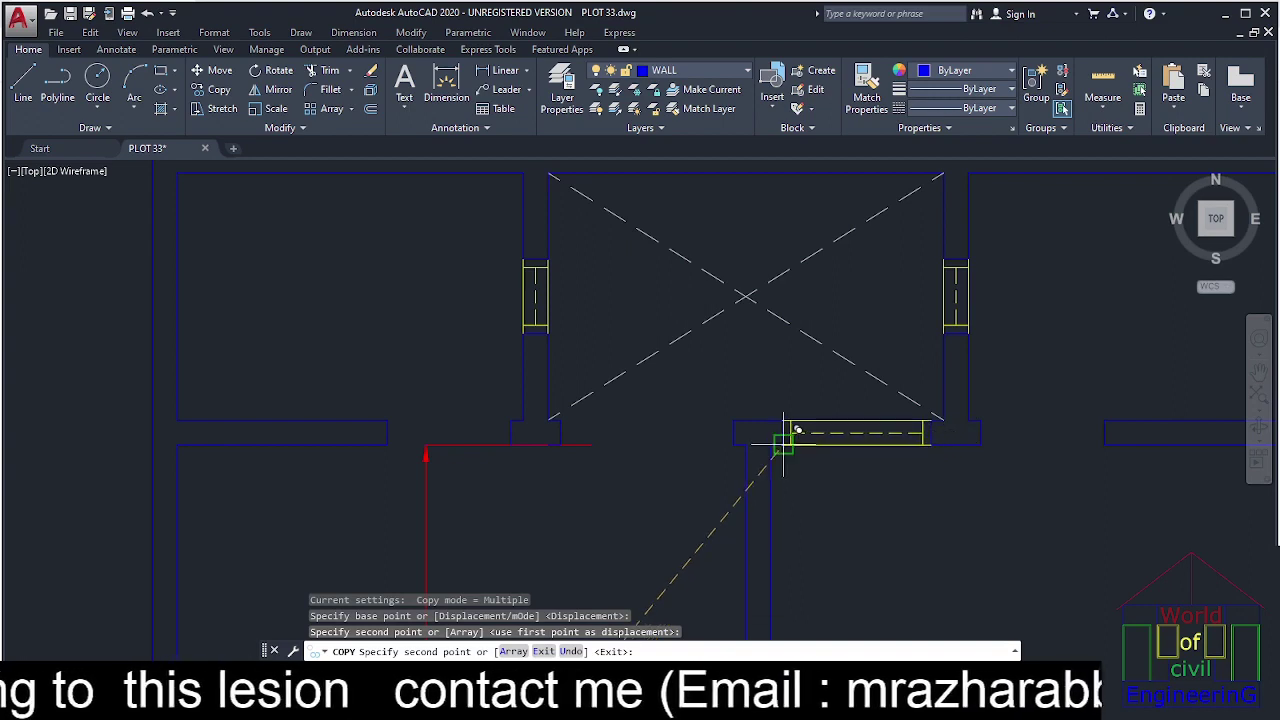
{"action": "left_click", "coordinate": [786, 432]}
{"action": "scroll", "coordinate": [820, 430], "scroll_direction": "down", "scroll_amount": 4}
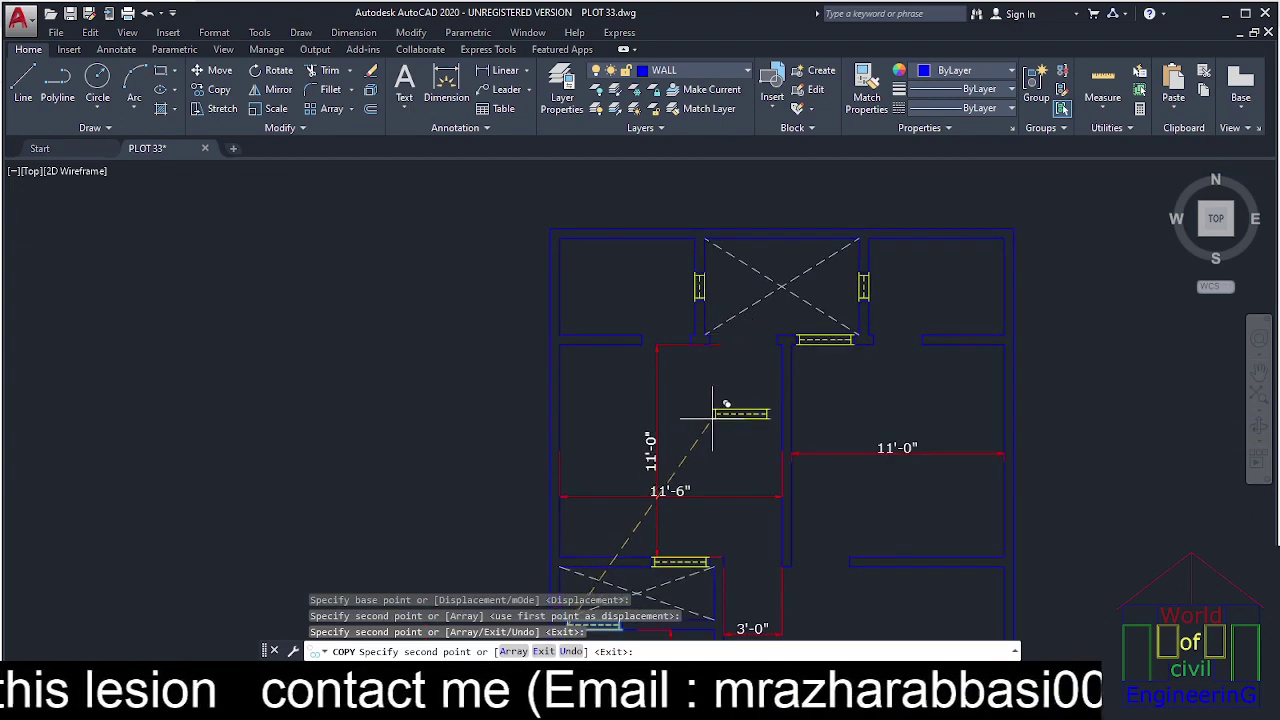
{"action": "middle_click_drag", "start_coordinate": [745, 525], "coordinate": [747, 378]}
{"action": "middle_click_drag", "start_coordinate": [754, 498], "coordinate": [764, 440]}
{"action": "middle_click_drag", "start_coordinate": [688, 562], "coordinate": [705, 373]}
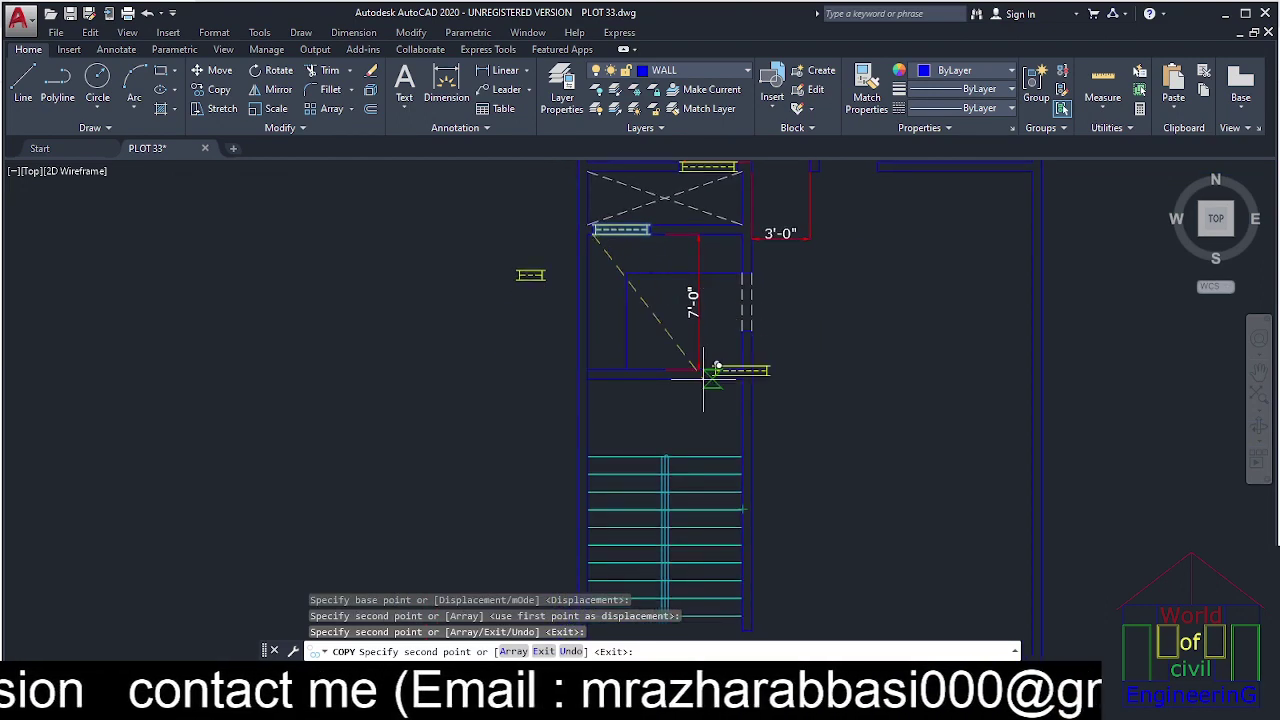
{"action": "key", "text": "Escape"}
{"action": "scroll", "coordinate": [677, 220], "scroll_direction": "up", "scroll_amount": 2}
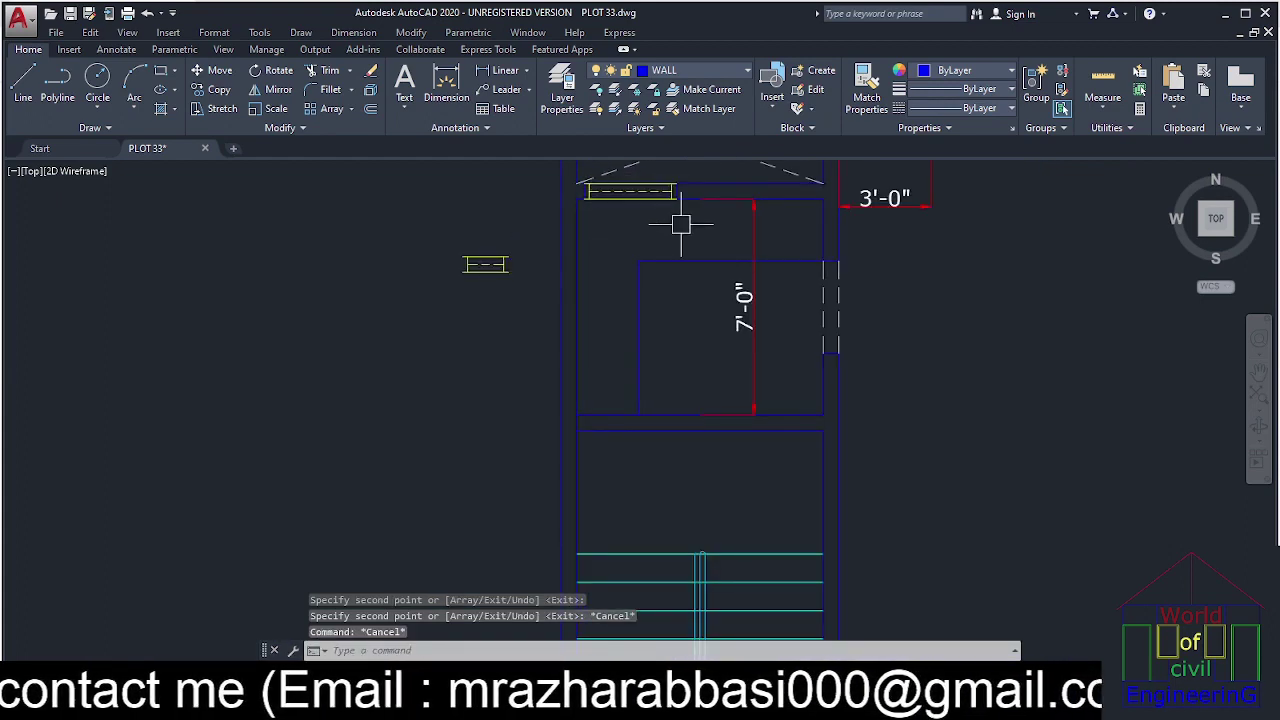
Move the L-shaped line in the 7'-0" room above the stairs to the COLOR 9 layer.
{"action": "left_click", "coordinate": [701, 262]}
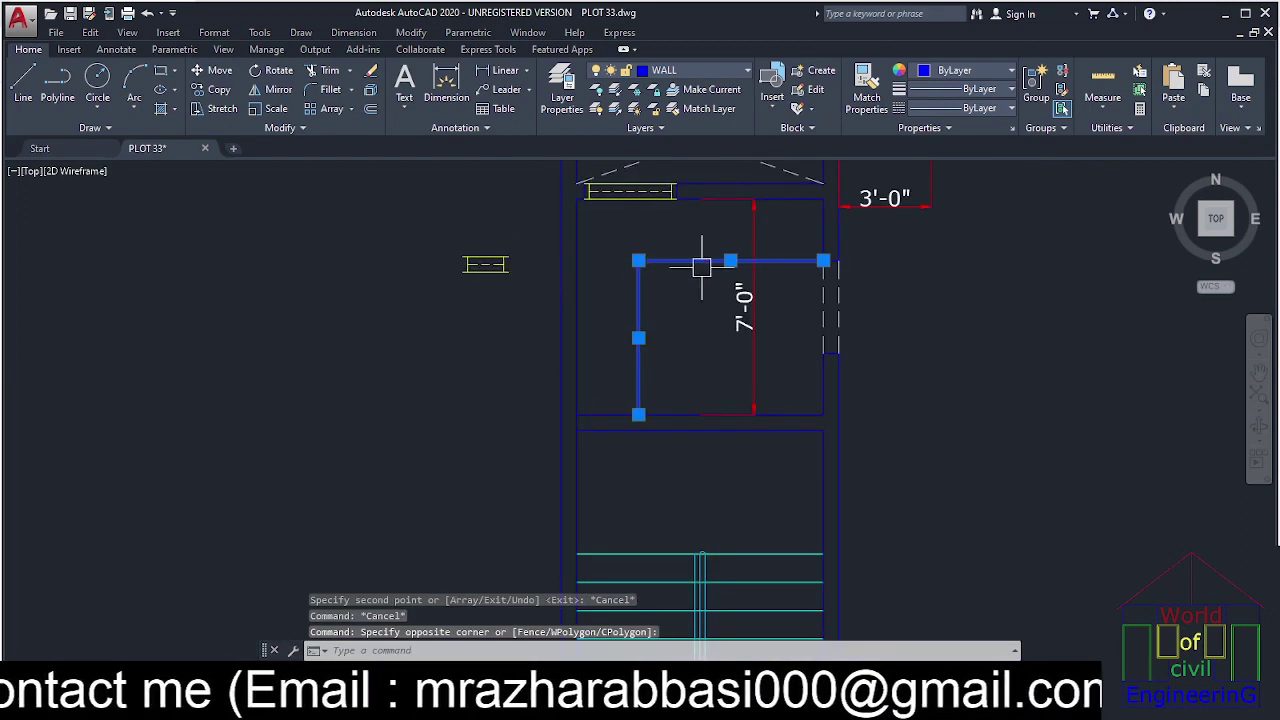
{"action": "left_click", "coordinate": [709, 71]}
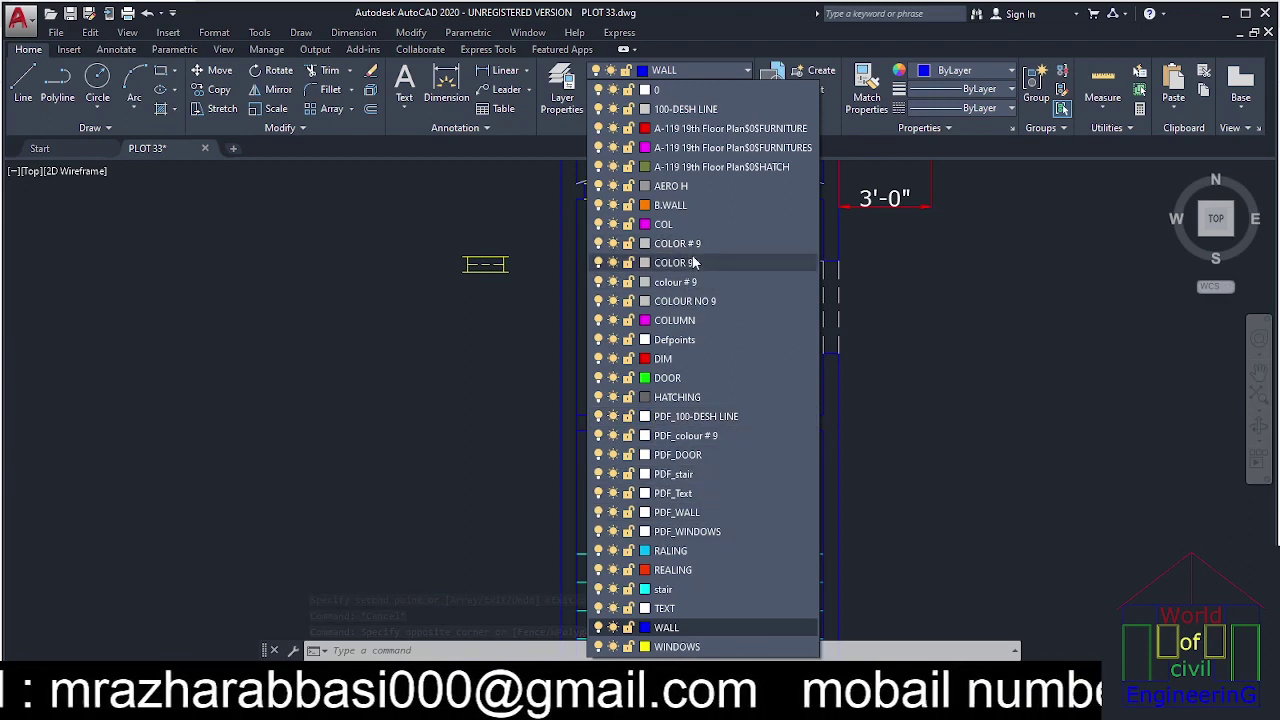
{"action": "left_click", "coordinate": [687, 263]}
{"action": "middle_click_drag", "start_coordinate": [571, 334], "coordinate": [605, 463]}
{"action": "key", "text": "Escape"}
{"action": "key", "text": "Escape"}
Erase the loose window copy outside the plan's left wall.
{"action": "left_click", "coordinate": [560, 349]}
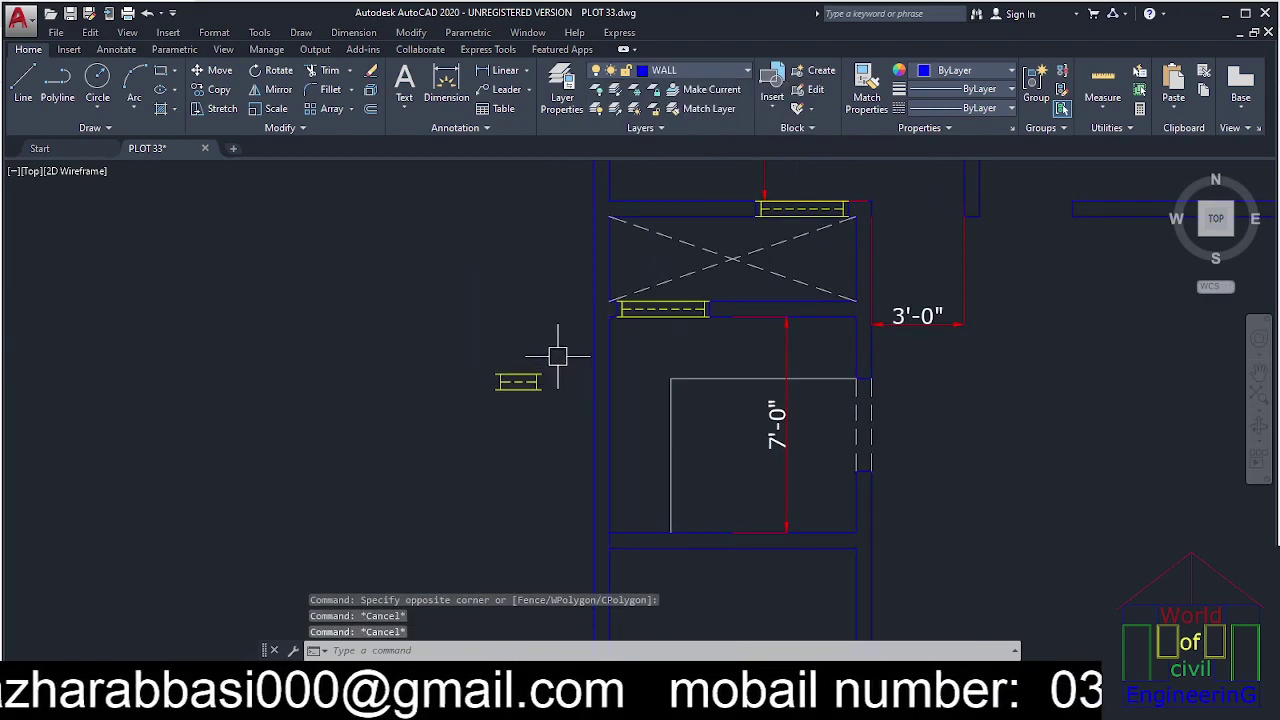
{"action": "left_click", "coordinate": [469, 430]}
{"action": "key", "text": "Delete"}
{"action": "key", "text": "Escape"}
Examine the new plan's openings and the door symbols in the finished reference plan.
{"action": "scroll", "coordinate": [480, 429], "scroll_direction": "down", "scroll_amount": 4}
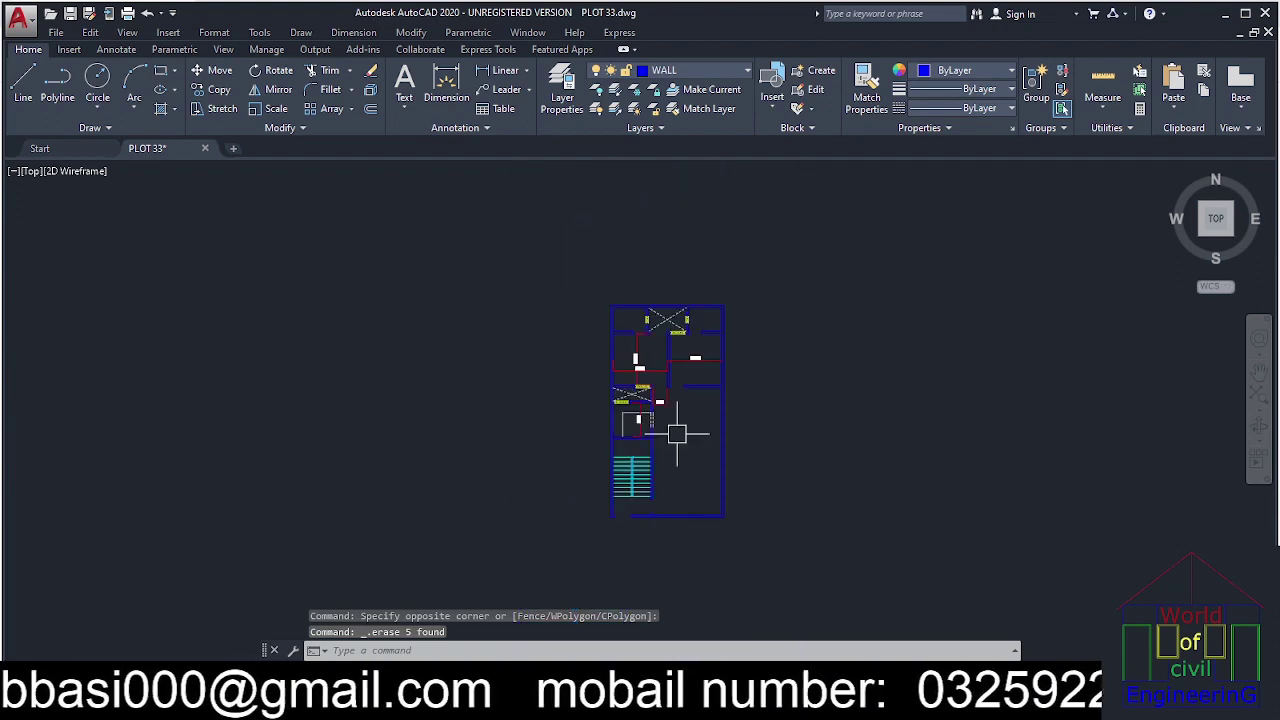
{"action": "scroll", "coordinate": [663, 423], "scroll_direction": "up", "scroll_amount": 5}
{"action": "scroll", "coordinate": [767, 418], "scroll_direction": "down", "scroll_amount": 1}
{"action": "middle_click_drag", "start_coordinate": [767, 418], "coordinate": [786, 480]}
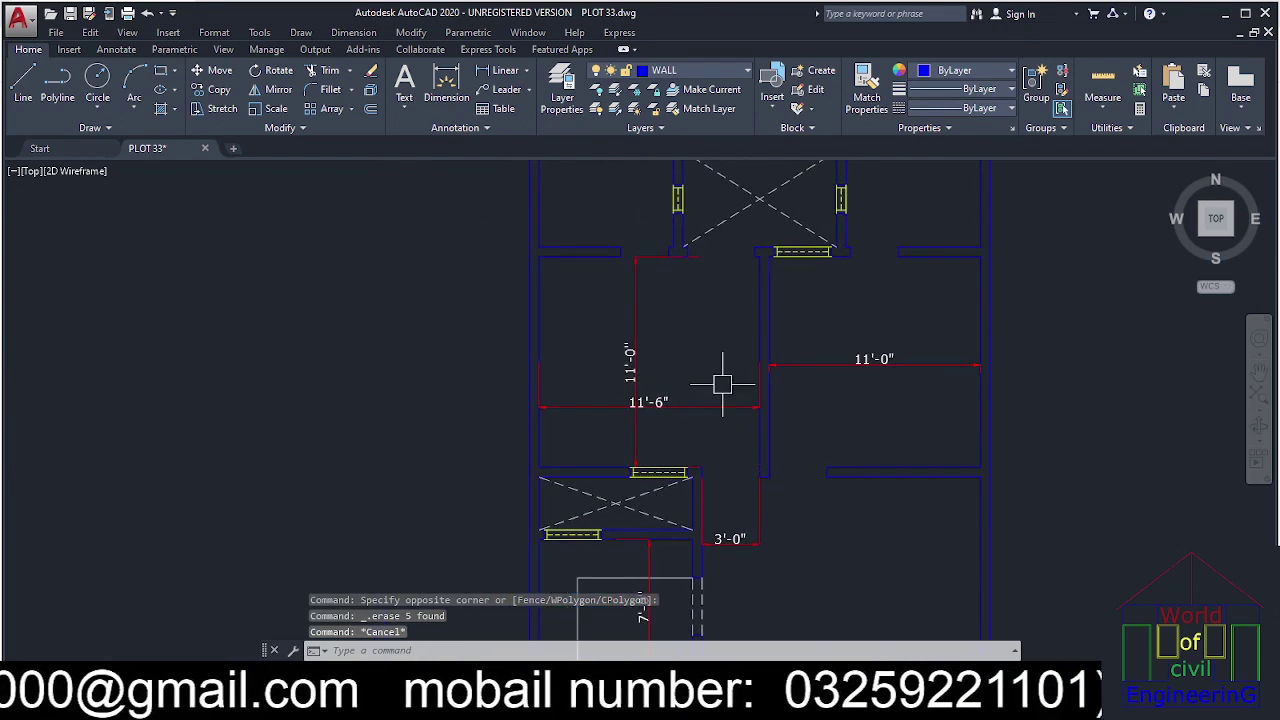
{"action": "middle_click_drag", "start_coordinate": [731, 374], "coordinate": [740, 467]}
{"action": "scroll", "coordinate": [736, 425], "scroll_direction": "down", "scroll_amount": 5}
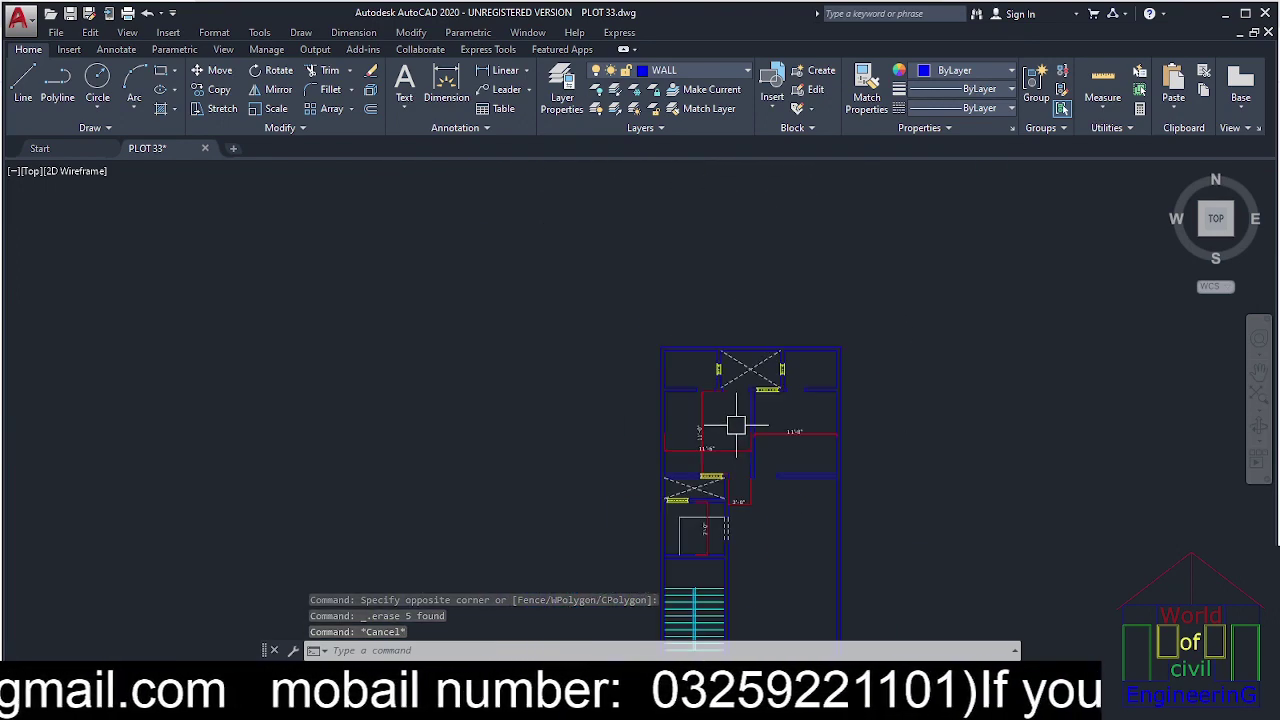
{"action": "scroll", "coordinate": [540, 534], "scroll_direction": "up", "scroll_amount": 6}
{"action": "scroll", "coordinate": [520, 505], "scroll_direction": "up", "scroll_amount": 4}
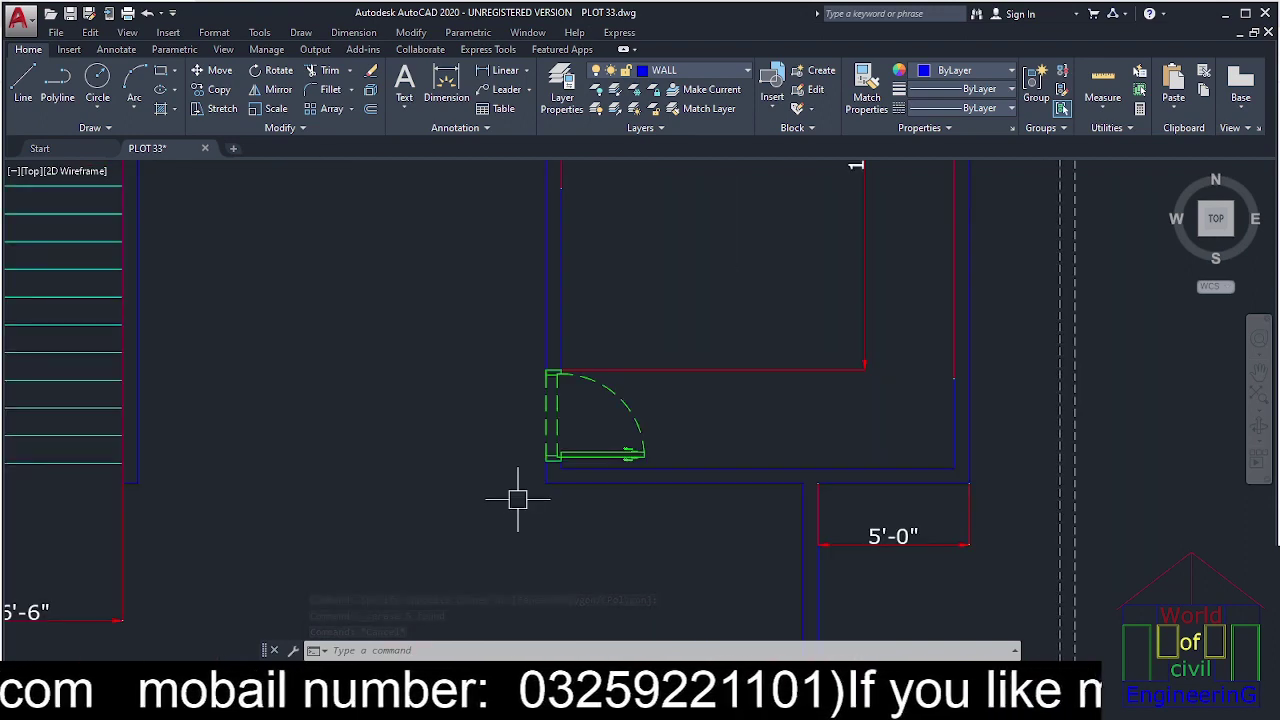
{"action": "middle_click_drag", "start_coordinate": [514, 500], "coordinate": [605, 471]}
{"action": "key", "text": "Escape"}
{"action": "key", "text": "Escape"}
{"action": "scroll", "coordinate": [643, 425], "scroll_direction": "down", "scroll_amount": 4}
{"action": "scroll", "coordinate": [636, 468], "scroll_direction": "down", "scroll_amount": 2}
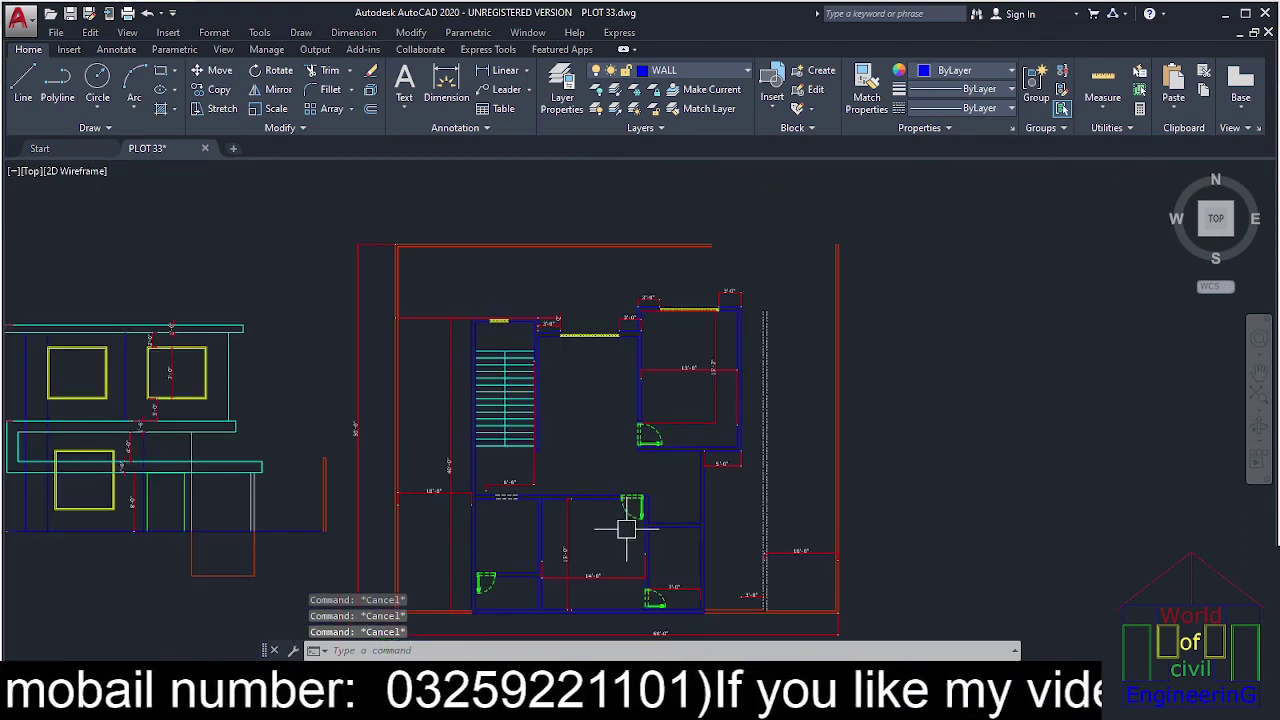
Copy two door symbols of the reference plan's 14'-0" by 15'-0" room into the new plan's empty area beside the stairs.
{"action": "scroll", "coordinate": [631, 587], "scroll_direction": "up", "scroll_amount": 4}
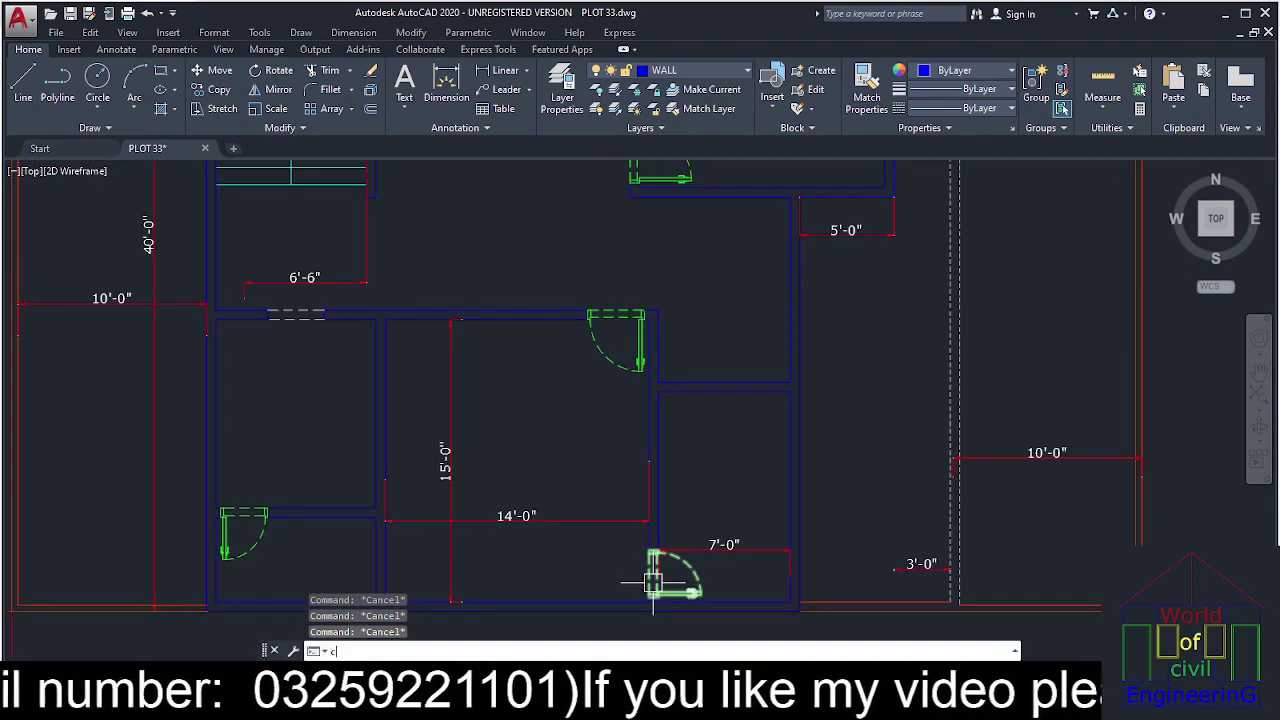
{"action": "key", "text": "Return"}
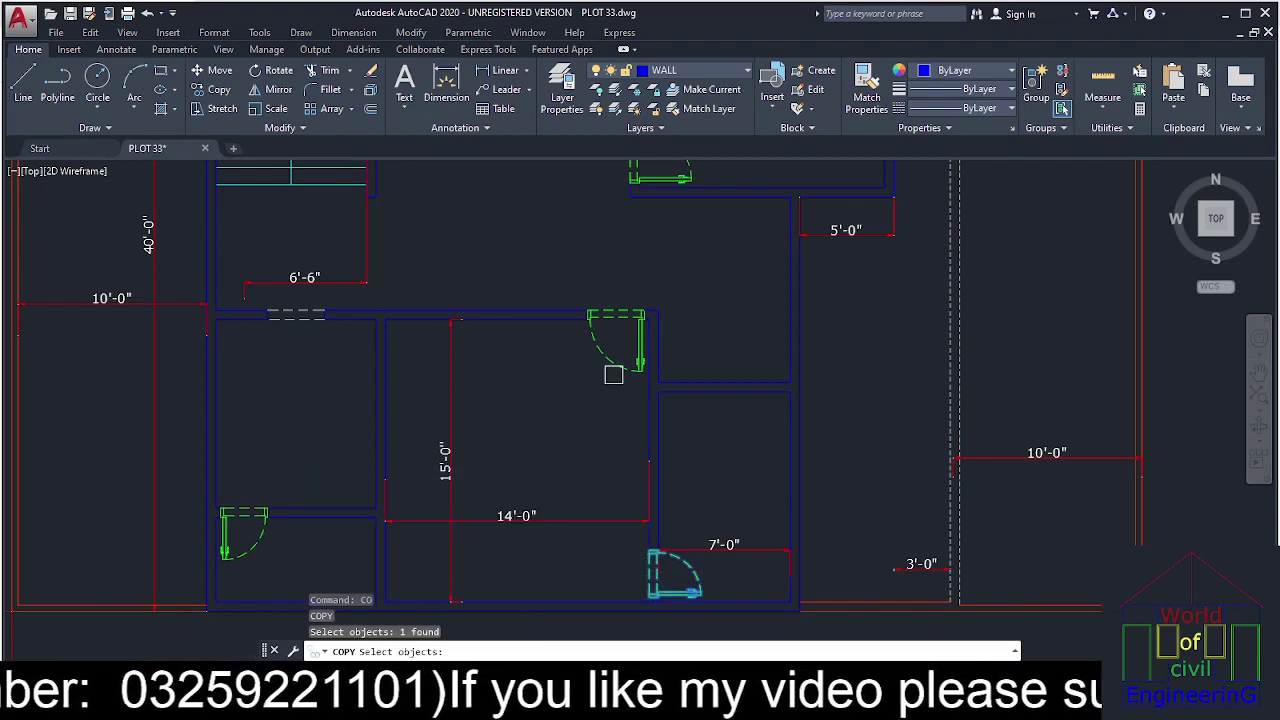
{"action": "key", "text": "Return"}
{"action": "left_click", "coordinate": [525, 425]}
{"action": "scroll", "coordinate": [686, 400], "scroll_direction": "down", "scroll_amount": 10}
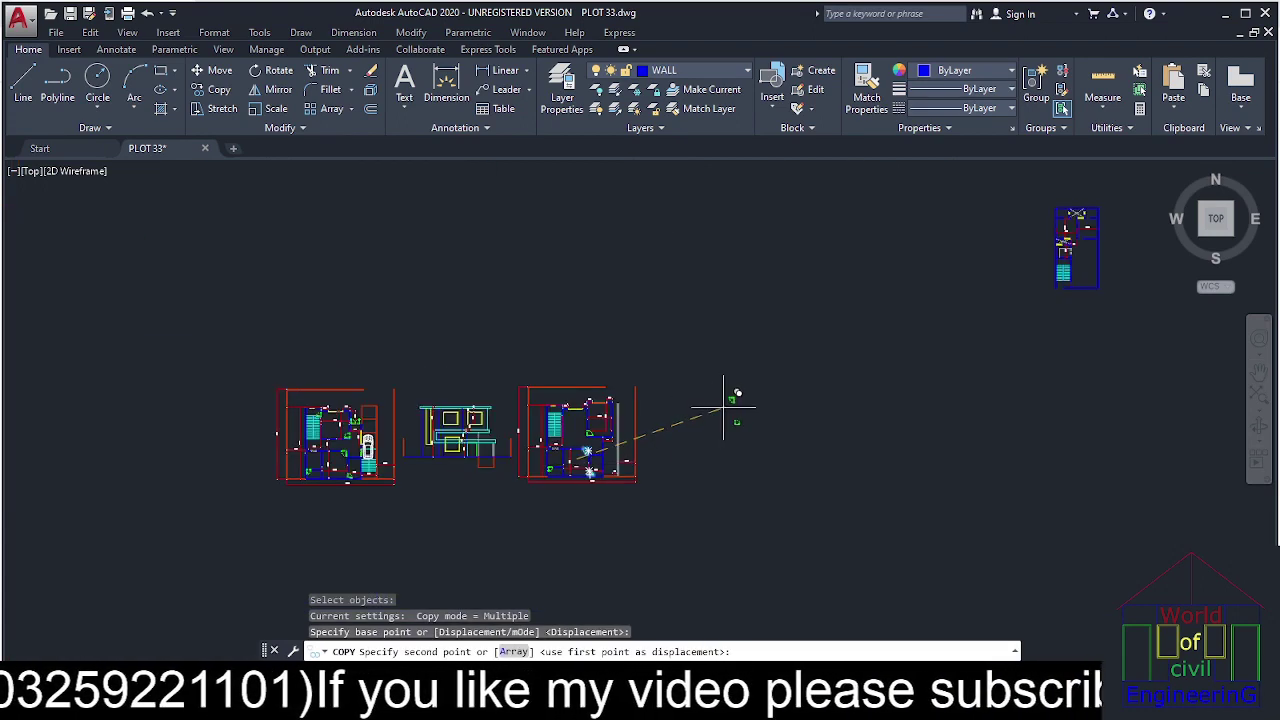
{"action": "middle_click_drag", "start_coordinate": [1084, 208], "coordinate": [866, 359]}
{"action": "scroll", "coordinate": [859, 377], "scroll_direction": "up", "scroll_amount": 10}
{"action": "middle_click_drag", "start_coordinate": [880, 574], "coordinate": [814, 457]}
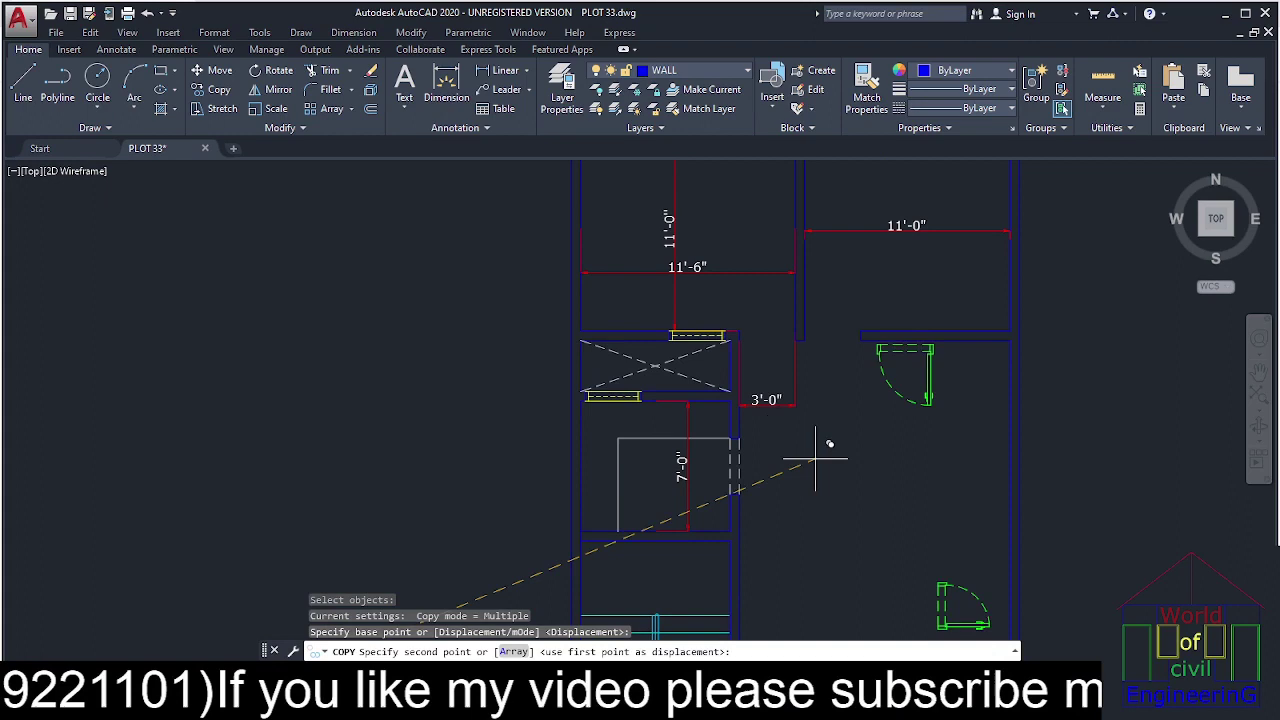
{"action": "left_click", "coordinate": [794, 531]}
{"action": "key", "text": "Escape"}
{"action": "scroll", "coordinate": [885, 442], "scroll_direction": "up", "scroll_amount": 2}
{"action": "key", "text": "Escape"}
{"action": "key", "text": "Escape"}
{"action": "key", "text": "Escape"}
Measure the frame width of the upper door copy with a linear dimension.
{"action": "type", "text": "dli"}
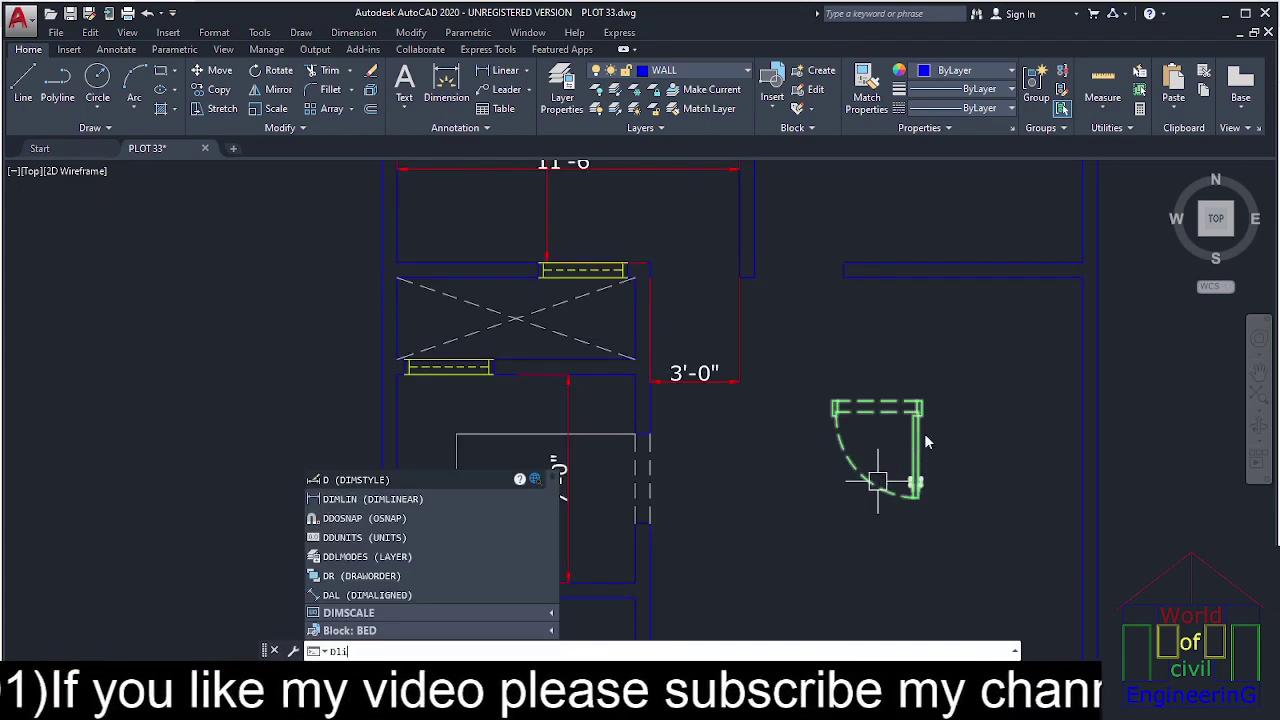
{"action": "key", "text": "Return"}
{"action": "scroll", "coordinate": [893, 421], "scroll_direction": "up", "scroll_amount": 4}
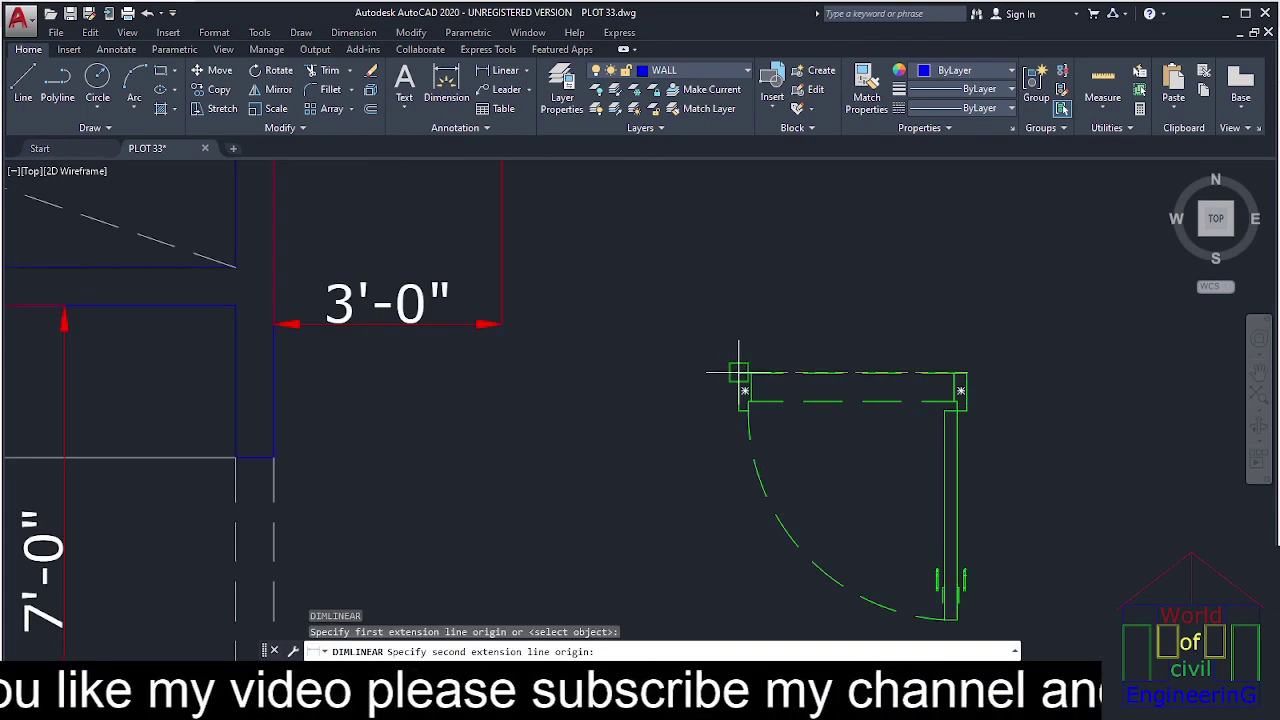
{"action": "left_click", "coordinate": [739, 372]}
{"action": "key", "text": "Escape"}
Measure the frame width of the lower door copy with a linear dimension.
{"action": "scroll", "coordinate": [758, 311], "scroll_direction": "down", "scroll_amount": 6}
{"action": "mouse_move", "coordinate": [843, 526]}
{"action": "middle_mouse_down"}
{"action": "mouse_move", "coordinate": [823, 412]}
{"action": "mouse_move", "coordinate": [785, 419]}
{"action": "mouse_move", "coordinate": [787, 338]}
{"action": "middle_mouse_up"}
{"action": "key", "text": "Return"}
{"action": "scroll", "coordinate": [785, 425], "scroll_direction": "up", "scroll_amount": 4}
{"action": "left_click", "coordinate": [797, 524]}
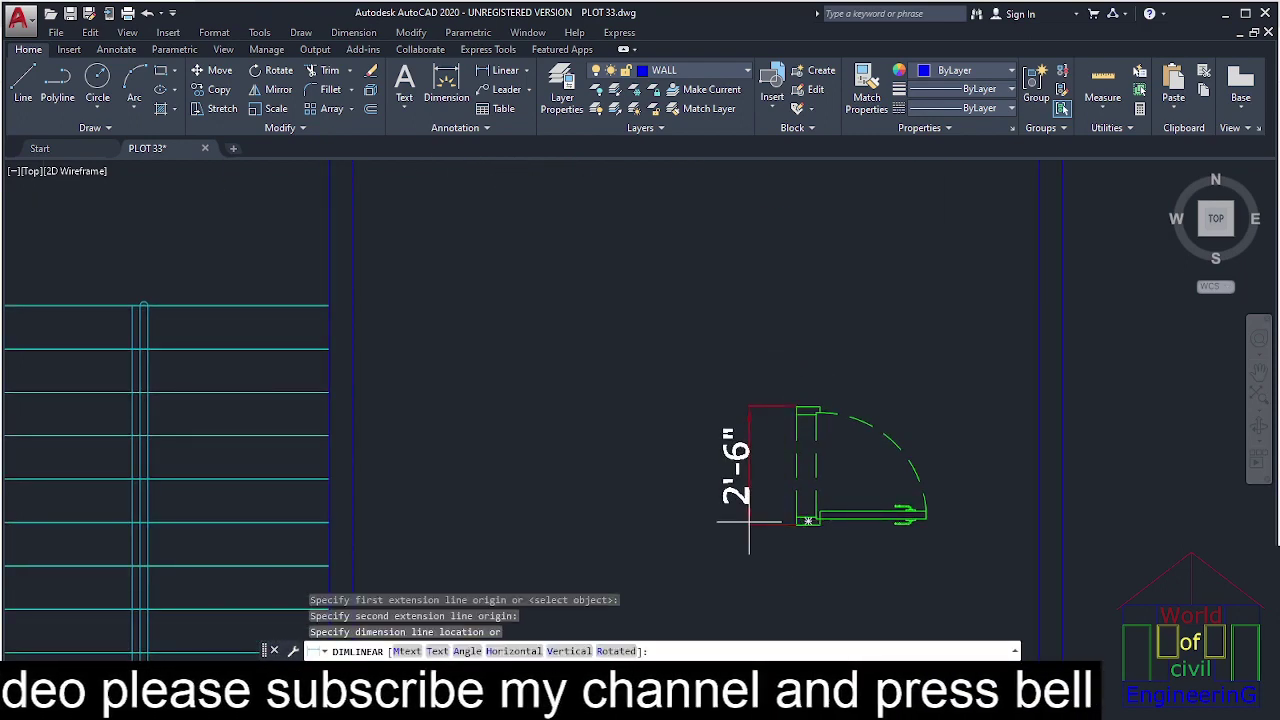
{"action": "scroll", "coordinate": [762, 505], "scroll_direction": "down", "scroll_amount": 4}
{"action": "scroll", "coordinate": [770, 512], "scroll_direction": "down", "scroll_amount": 2}
{"action": "key", "text": "Escape"}
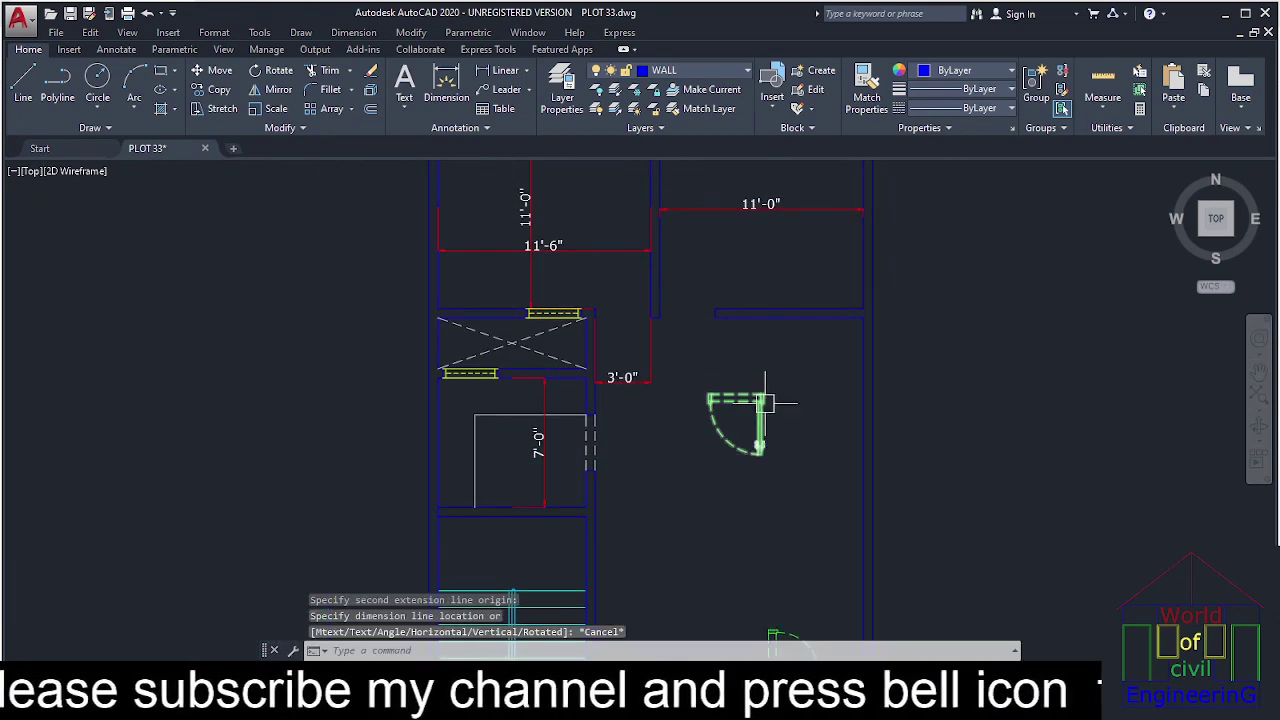
Rotate the upper door copy half a turn about its hinge-side frame corner with Ortho on, so the leaf points upward.
{"action": "scroll", "coordinate": [786, 449], "scroll_direction": "up", "scroll_amount": 5}
{"action": "key", "text": "Escape"}
{"action": "key", "text": "Escape"}
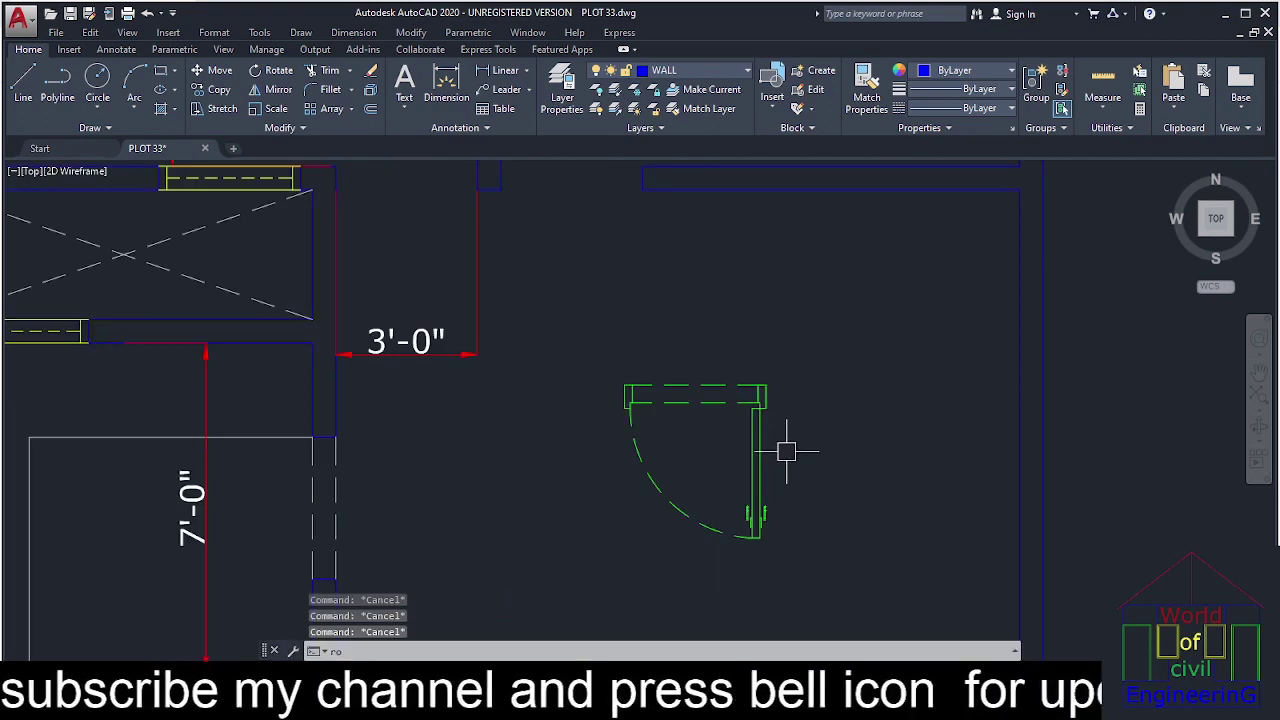
{"action": "key", "text": "Return"}
{"action": "double_click", "coordinate": [760, 455]}
{"action": "key", "text": "Return"}
{"action": "left_click", "coordinate": [760, 407]}
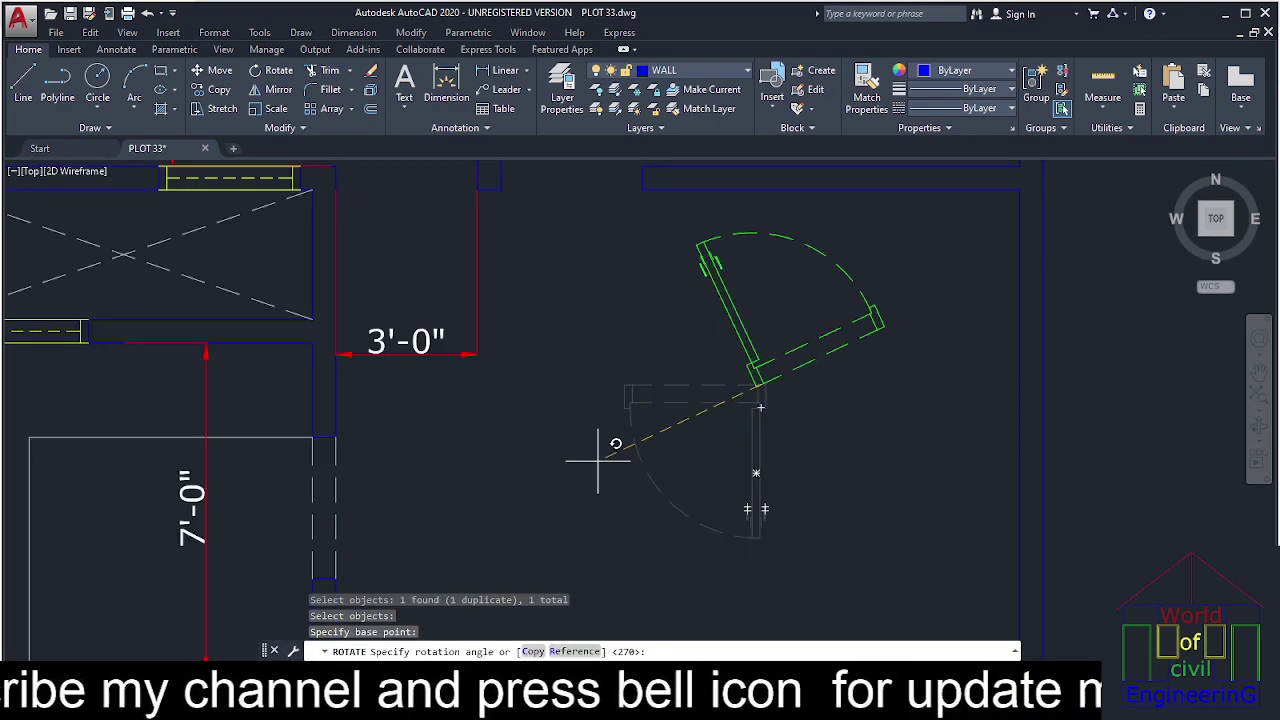
{"action": "key", "text": "F8"}
{"action": "left_click", "coordinate": [606, 401]}
{"action": "key", "text": "Escape"}
{"action": "key", "text": "Escape"}
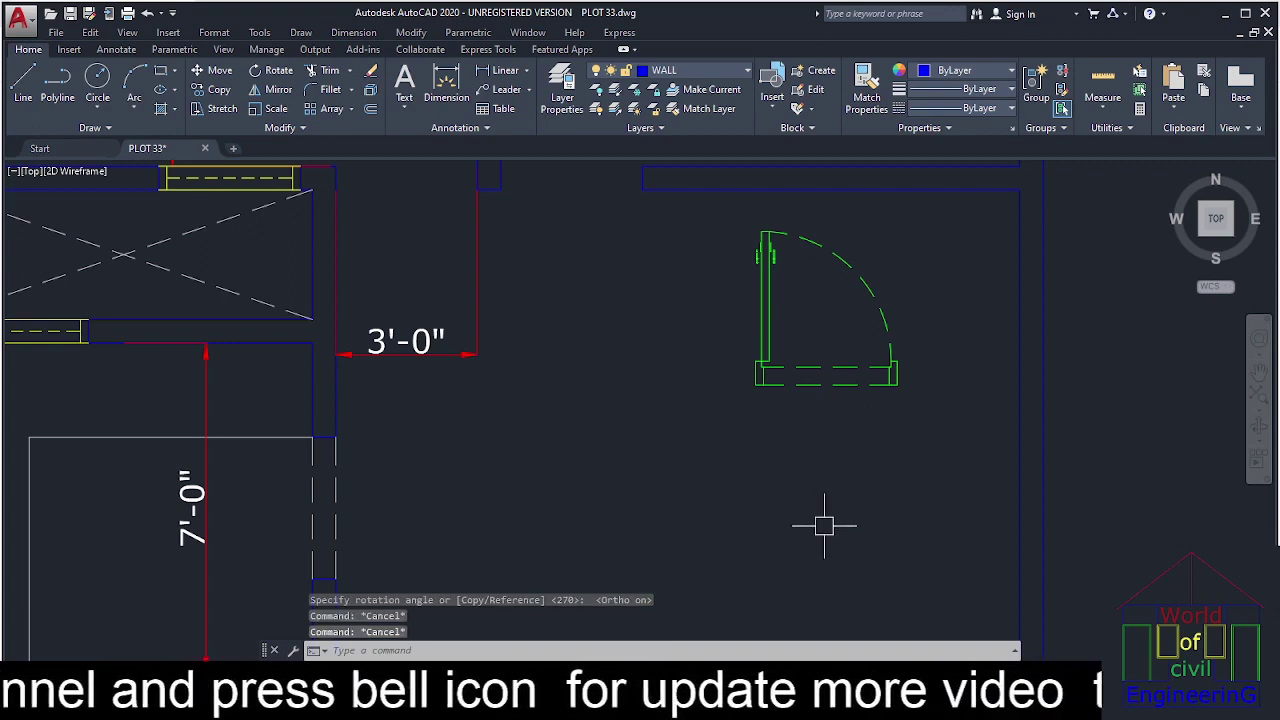
Move the rotated door by its lower-left frame corner into the opening in the 11'-0" wide room's lower wall, against the left jamb.
{"action": "type", "text": "m"}
{"action": "key", "text": "Return"}
{"action": "left_click", "coordinate": [808, 384]}
{"action": "key", "text": "Return"}
{"action": "scroll", "coordinate": [784, 378], "scroll_direction": "up", "scroll_amount": 4}
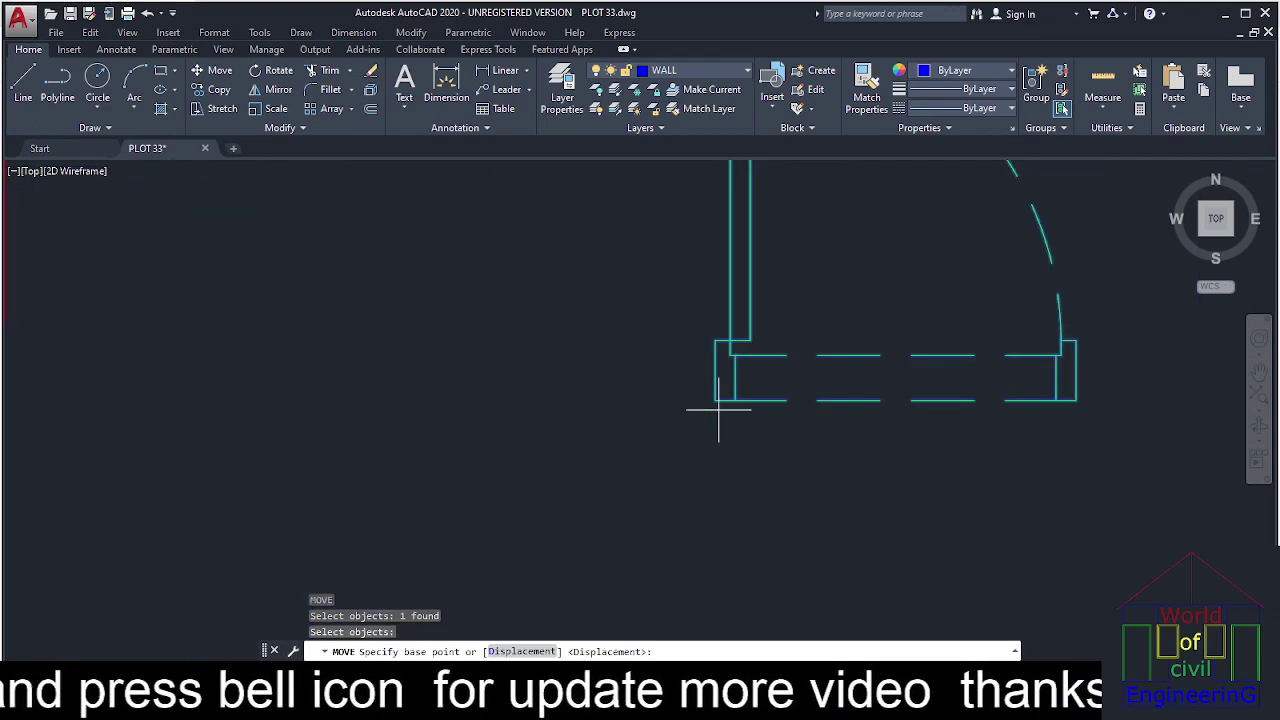
{"action": "left_click", "coordinate": [715, 400]}
{"action": "scroll", "coordinate": [651, 374], "scroll_direction": "down", "scroll_amount": 3}
{"action": "scroll", "coordinate": [700, 420], "scroll_direction": "up", "scroll_amount": 3}
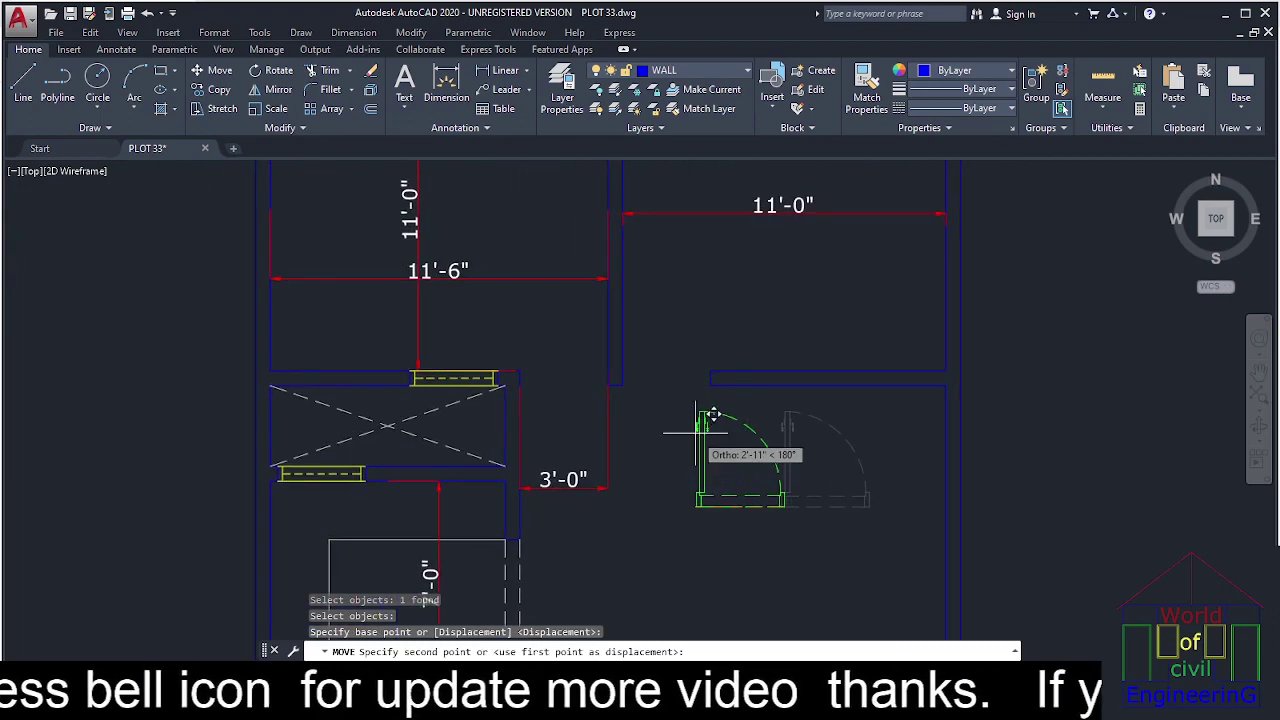
{"action": "left_click", "coordinate": [532, 338]}
{"action": "middle_click_drag", "start_coordinate": [643, 429], "coordinate": [831, 443]}
{"action": "key", "text": "Escape"}
{"action": "key", "text": "Escape"}
{"action": "key", "text": "Escape"}
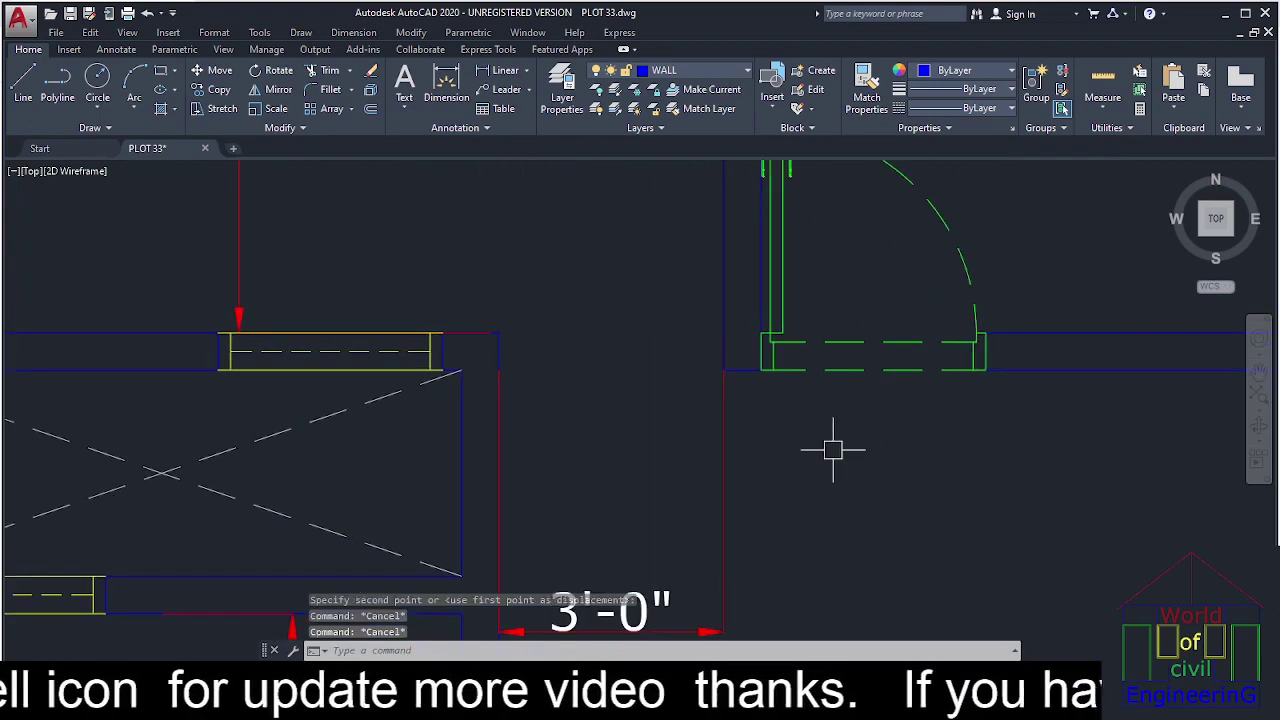
Mirror that door about a vertical line through the middle of the dividing wall into the adjoining 3'-0" opening, keeping the original.
{"action": "type", "text": "mi"}
{"action": "key", "text": "Return"}
{"action": "left_click", "coordinate": [866, 377]}
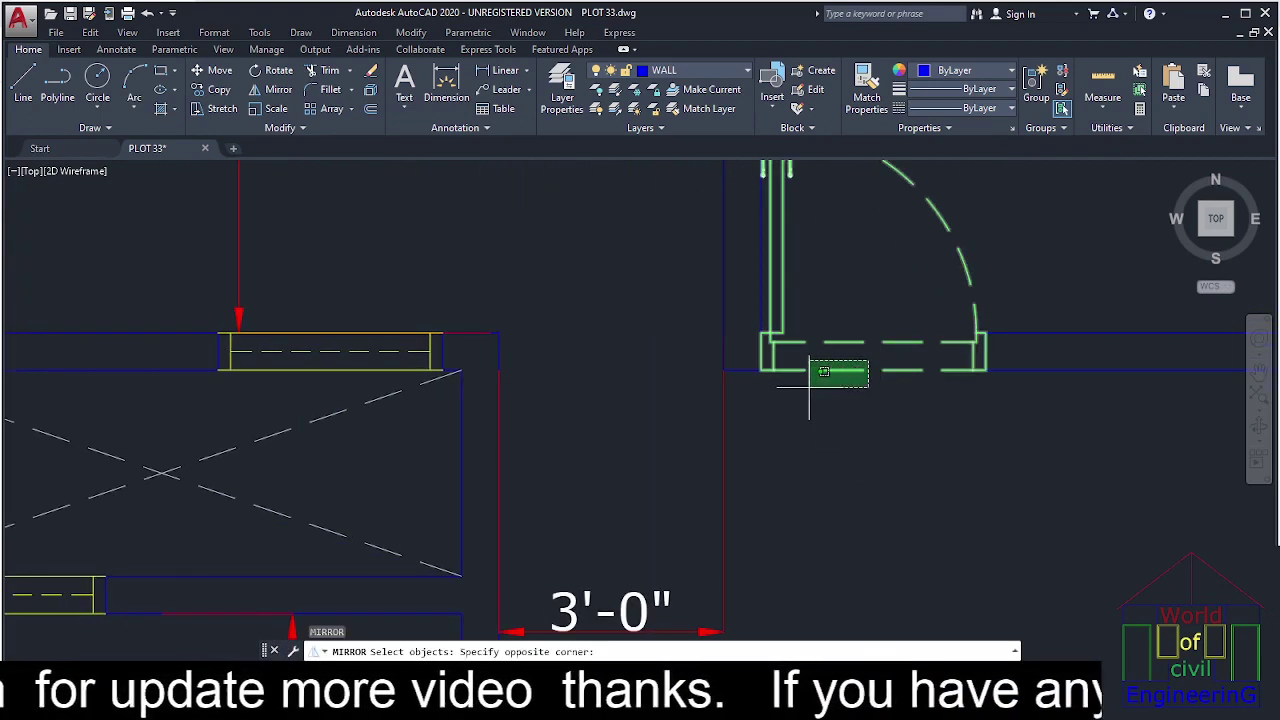
{"action": "left_click", "coordinate": [790, 356]}
{"action": "key", "text": "Return"}
{"action": "left_click", "coordinate": [742, 370]}
{"action": "left_click", "coordinate": [770, 482]}
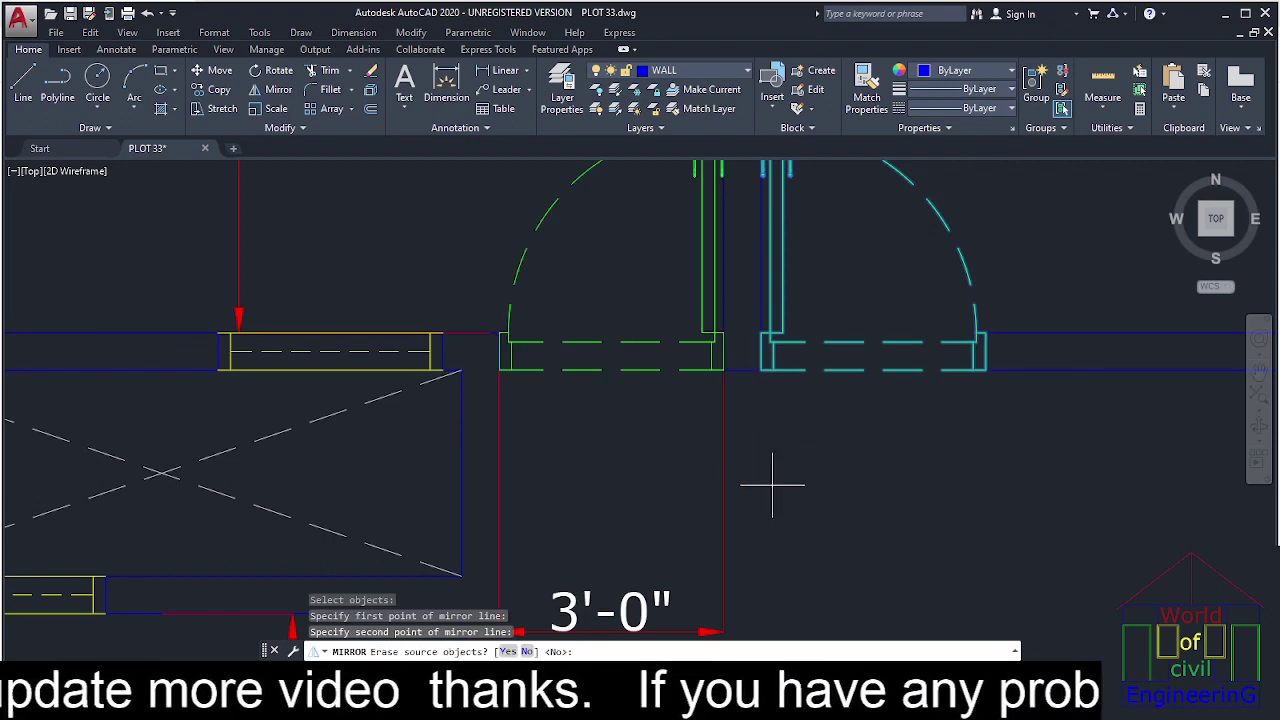
{"action": "right_click", "coordinate": [804, 496]}
{"action": "left_click", "coordinate": [845, 508]}
{"action": "scroll", "coordinate": [626, 375], "scroll_direction": "down", "scroll_amount": 5}
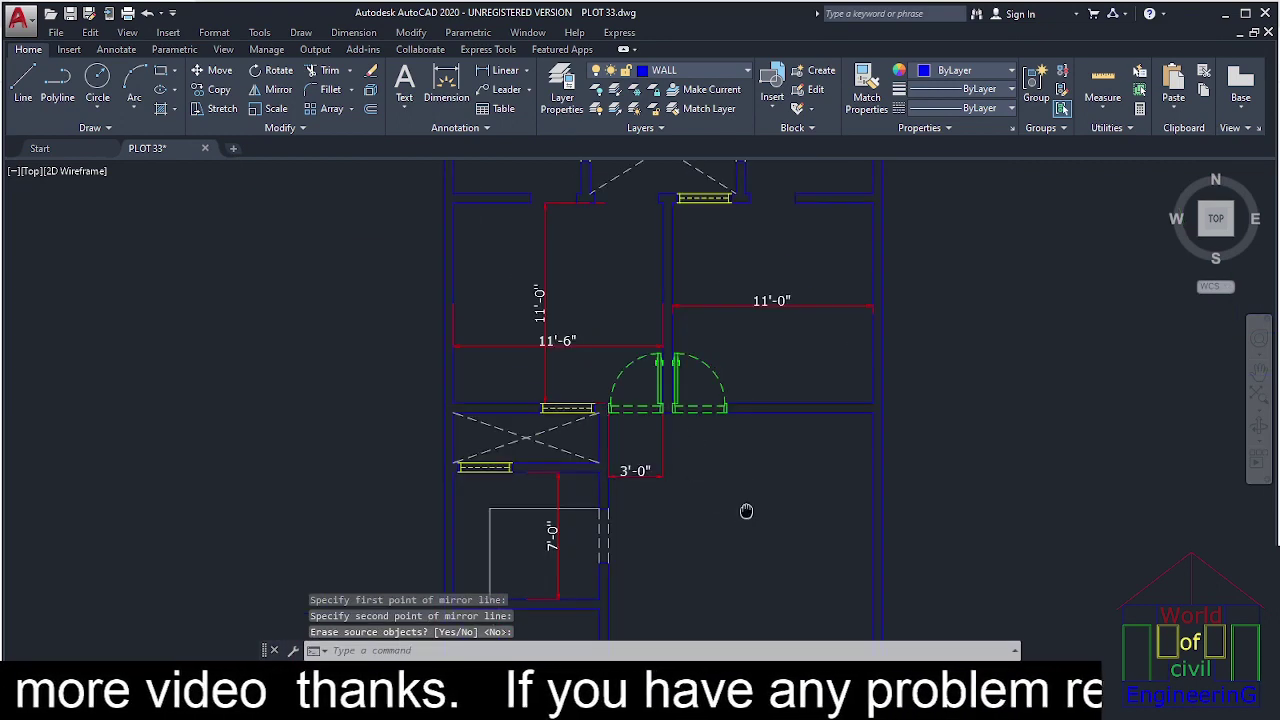
{"action": "key", "text": "Escape"}
Rotate the remaining door copy beside the stairs a quarter turn counterclockwise, so its frame lies horizontal and its leaf points upward.
{"action": "scroll", "coordinate": [806, 586], "scroll_direction": "up", "scroll_amount": 2}
{"action": "mouse_move", "coordinate": [790, 560]}
{"action": "middle_mouse_down"}
{"action": "mouse_move", "coordinate": [758, 496]}
{"action": "mouse_move", "coordinate": [767, 454]}
{"action": "middle_mouse_up"}
{"action": "key", "text": "Escape"}
{"action": "key", "text": "Escape"}
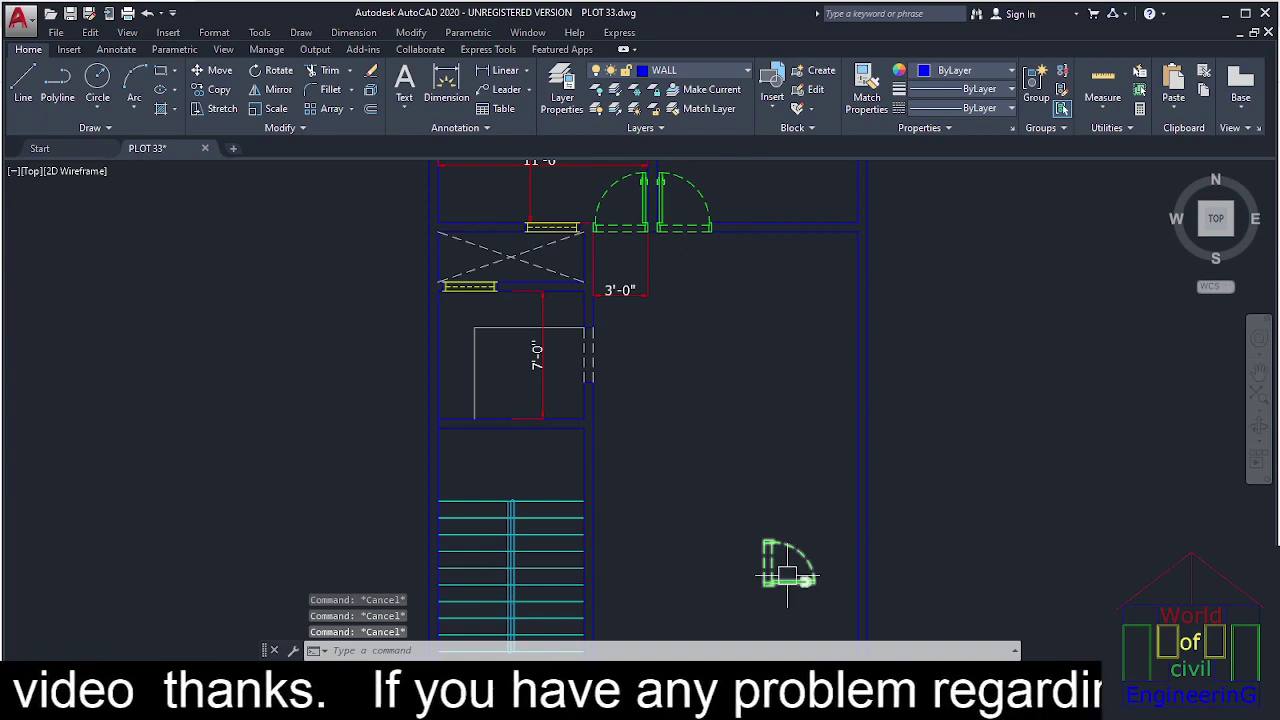
{"action": "type", "text": "ro"}
{"action": "key", "text": "Return"}
{"action": "left_click", "coordinate": [787, 572]}
{"action": "key", "text": "Return"}
{"action": "left_click", "coordinate": [794, 527]}
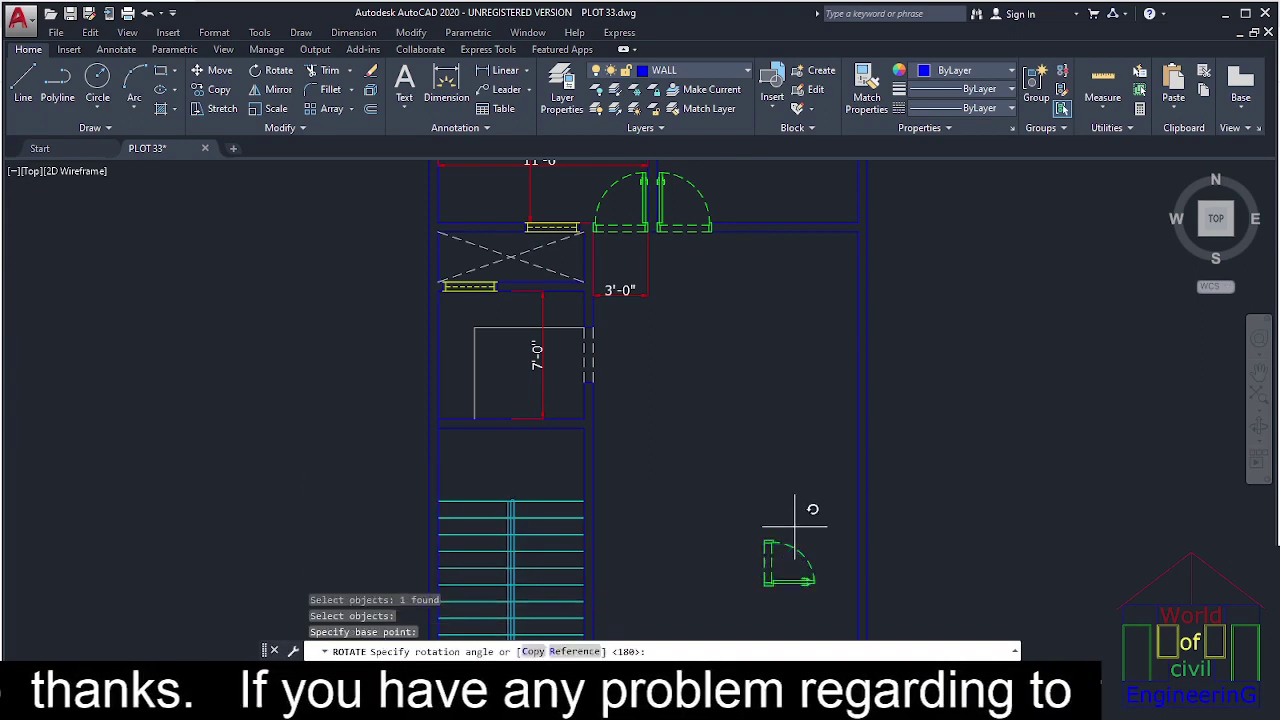
{"action": "left_click", "coordinate": [781, 446]}
{"action": "key", "text": "Escape"}
{"action": "key", "text": "Escape"}
Move the rotated smaller door by its lower-right frame corner into the upper-left small room's opening, against the right jamb.
{"action": "type", "text": "m"}
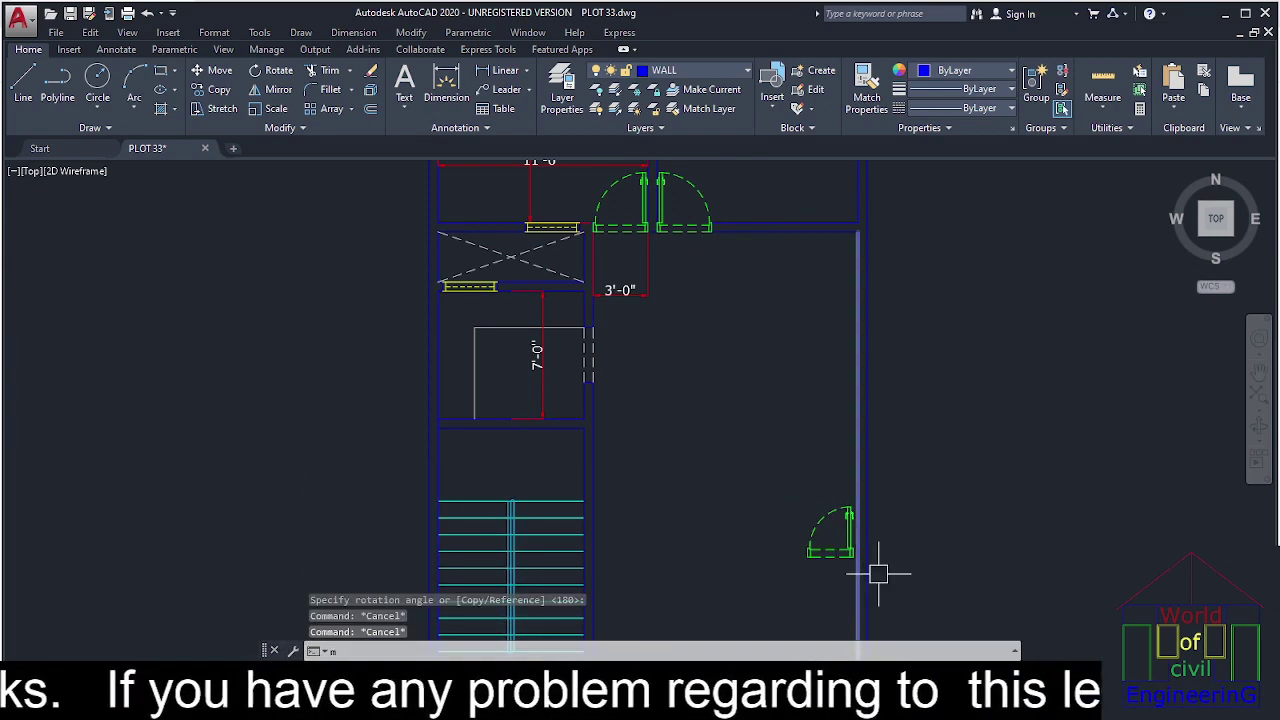
{"action": "key", "text": "Return"}
{"action": "left_click", "coordinate": [836, 558]}
{"action": "key", "text": "Return"}
{"action": "scroll", "coordinate": [871, 557], "scroll_direction": "up", "scroll_amount": 5}
{"action": "left_click", "coordinate": [877, 545]}
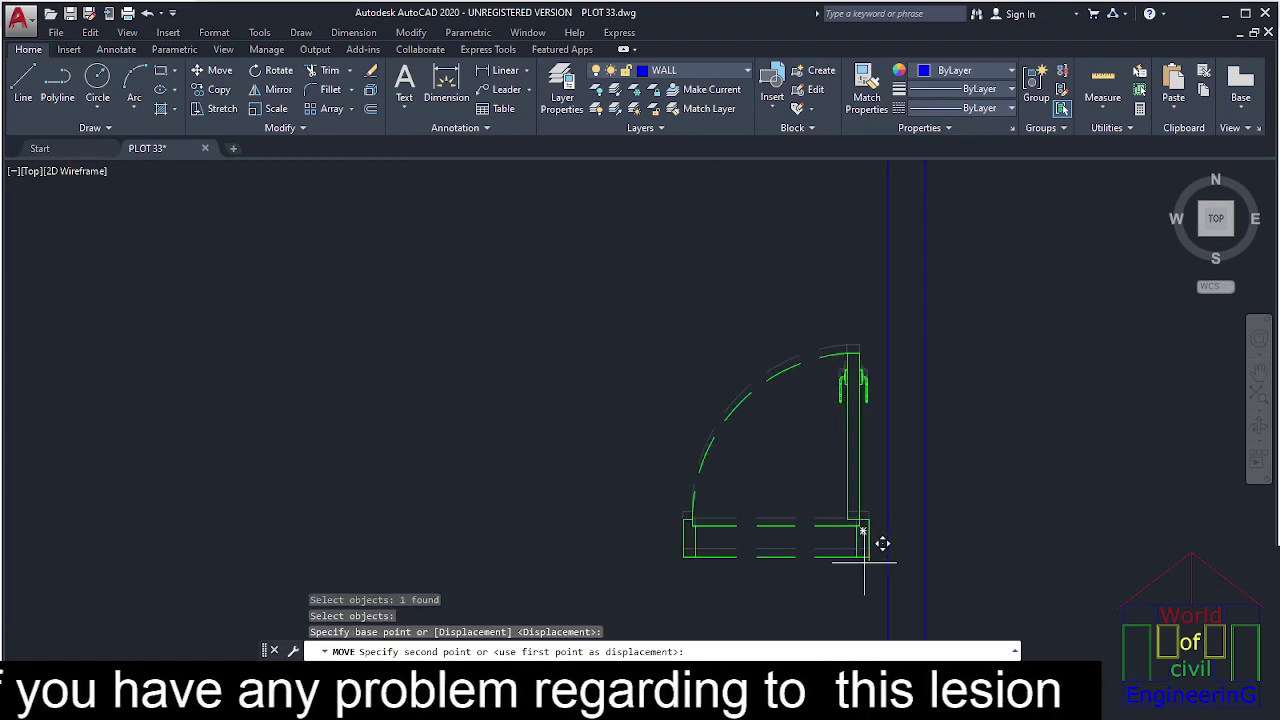
{"action": "scroll", "coordinate": [860, 520], "scroll_direction": "down", "scroll_amount": 7}
{"action": "scroll", "coordinate": [748, 456], "scroll_direction": "up", "scroll_amount": 10}
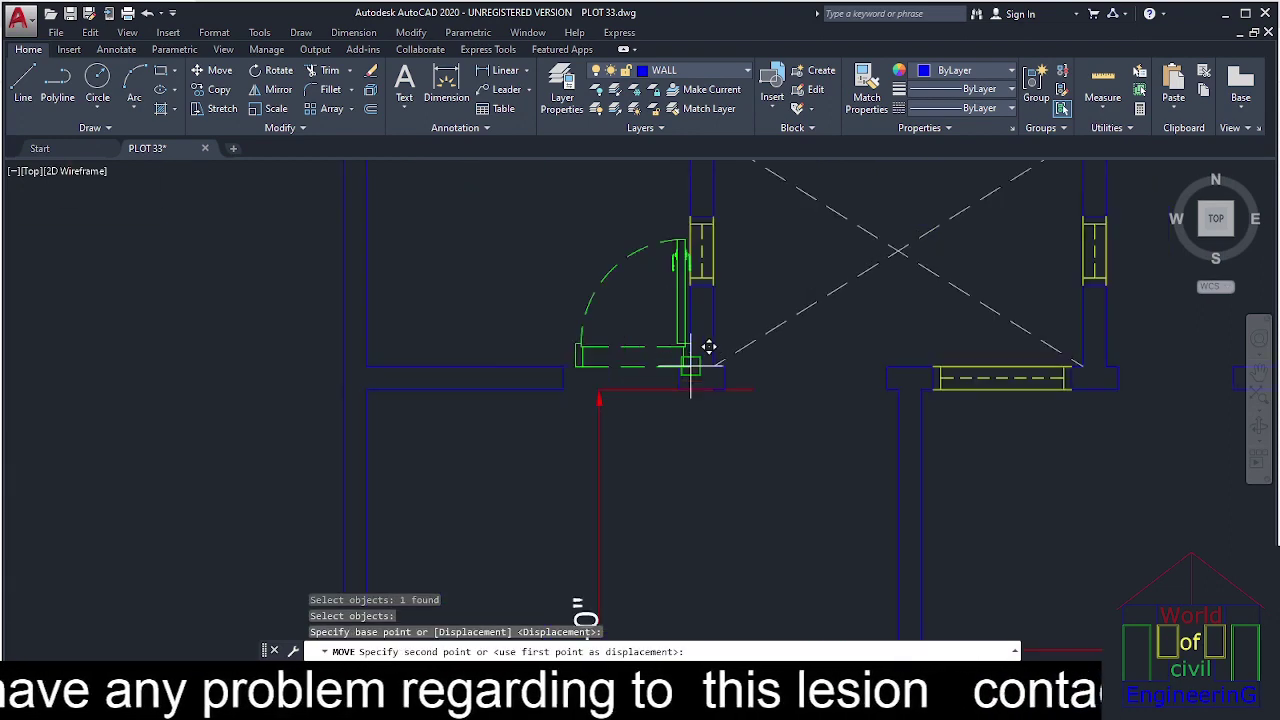
{"action": "left_click", "coordinate": [659, 428]}
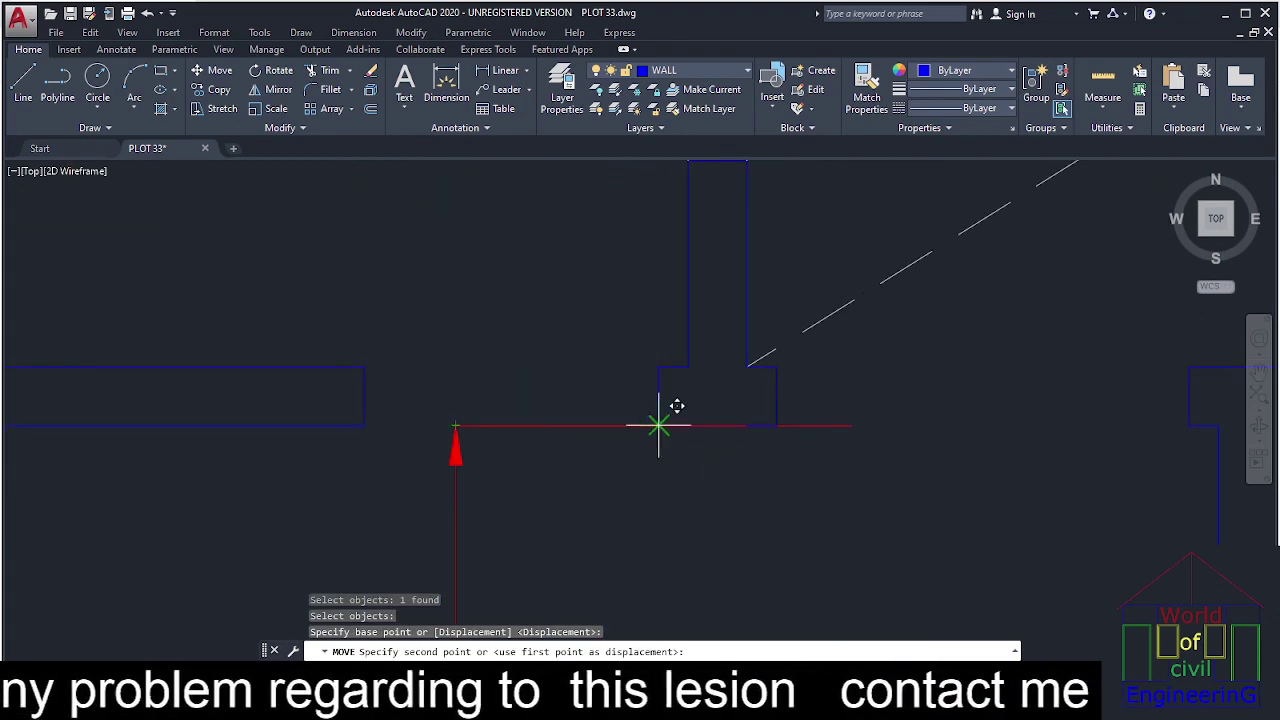
{"action": "scroll", "coordinate": [659, 434], "scroll_direction": "down", "scroll_amount": 3}
{"action": "key", "text": "Escape"}
{"action": "key", "text": "Escape"}
Mirror the small room's door about a vertical line above the wall between the two large rooms, keeping the original.
{"action": "type", "text": "m"}
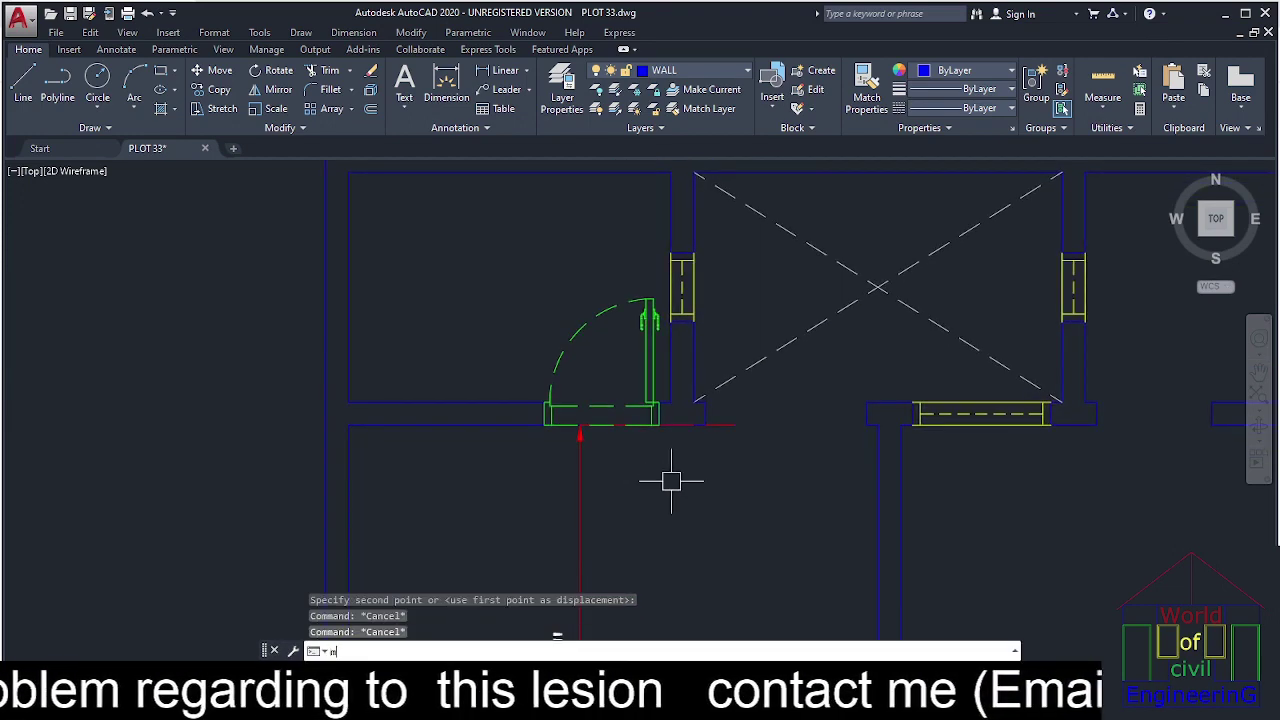
{"action": "type", "text": "i"}
{"action": "key", "text": "Return"}
{"action": "left_click", "coordinate": [652, 410]}
{"action": "key", "text": "Return"}
{"action": "middle_click_drag", "start_coordinate": [868, 389], "coordinate": [733, 436]}
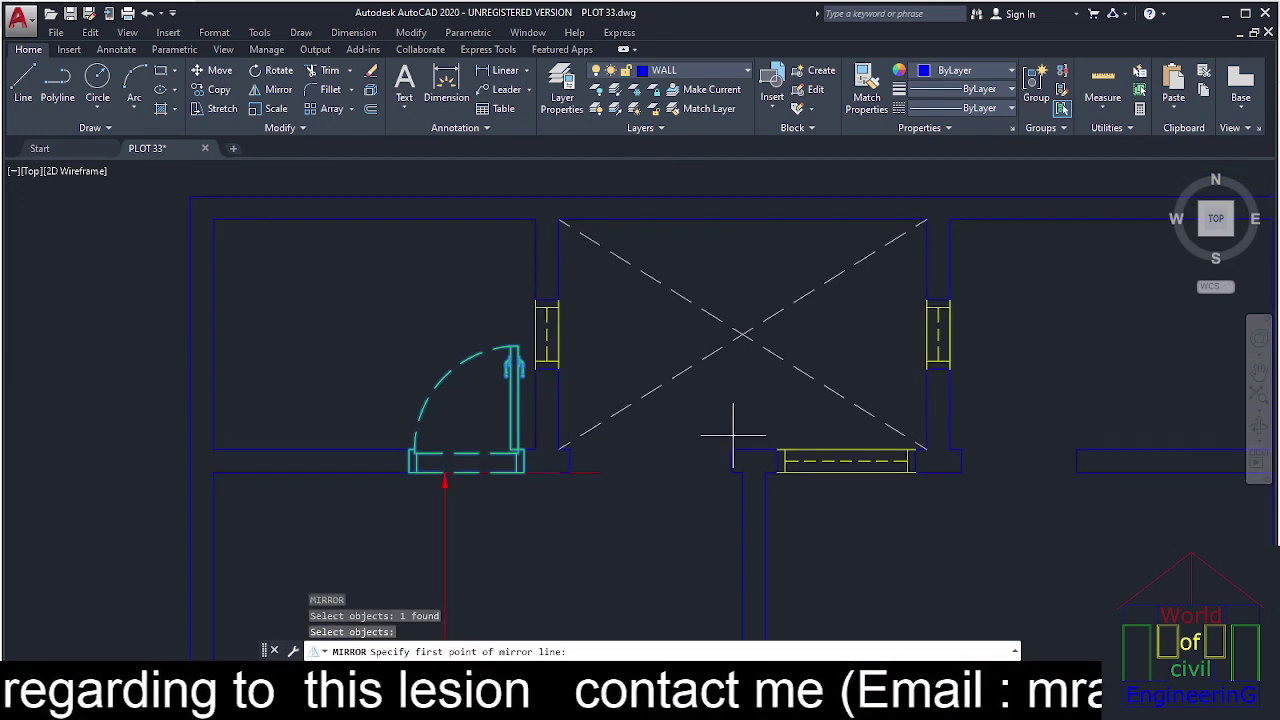
{"action": "left_click", "coordinate": [754, 455]}
{"action": "left_click", "coordinate": [751, 380]}
{"action": "right_click", "coordinate": [751, 398]}
{"action": "left_click", "coordinate": [786, 406]}
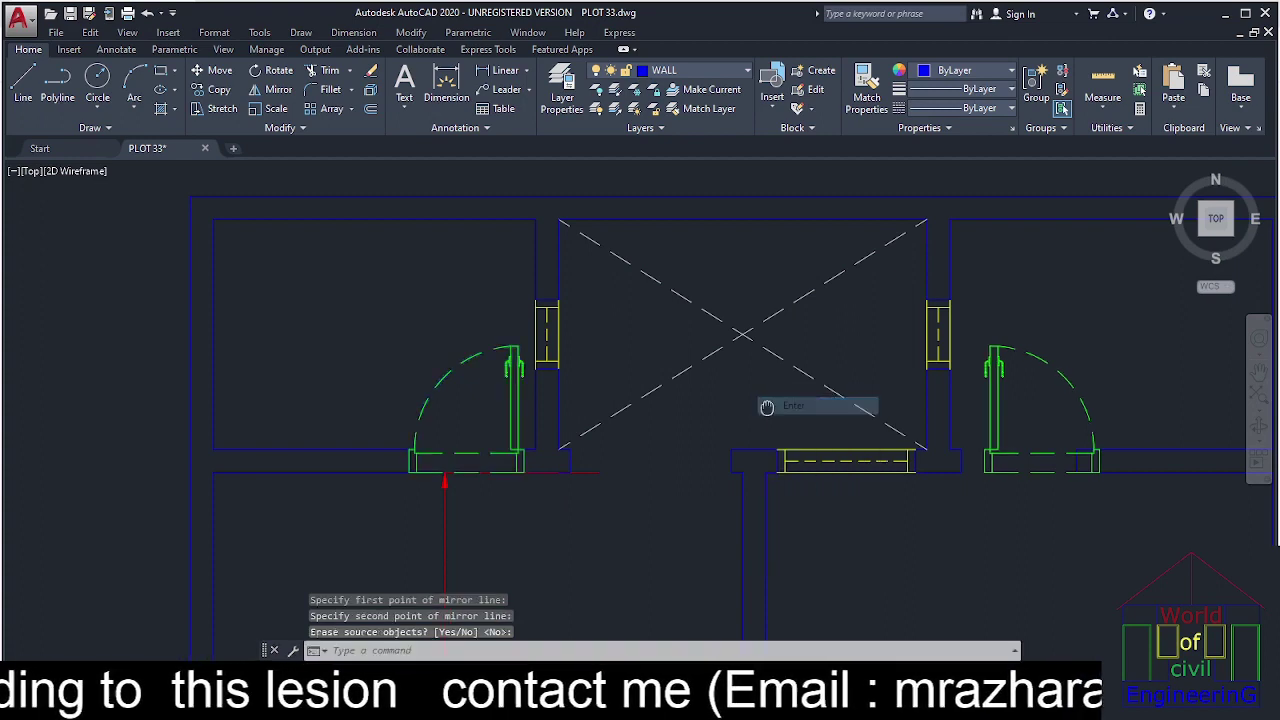
{"action": "key", "text": "Escape"}
Move the mirrored door by its lower-left frame corner against the left jamb of the upper-right small room's opening.
{"action": "middle_click_drag", "start_coordinate": [1031, 522], "coordinate": [772, 468]}
{"action": "type", "text": "m"}
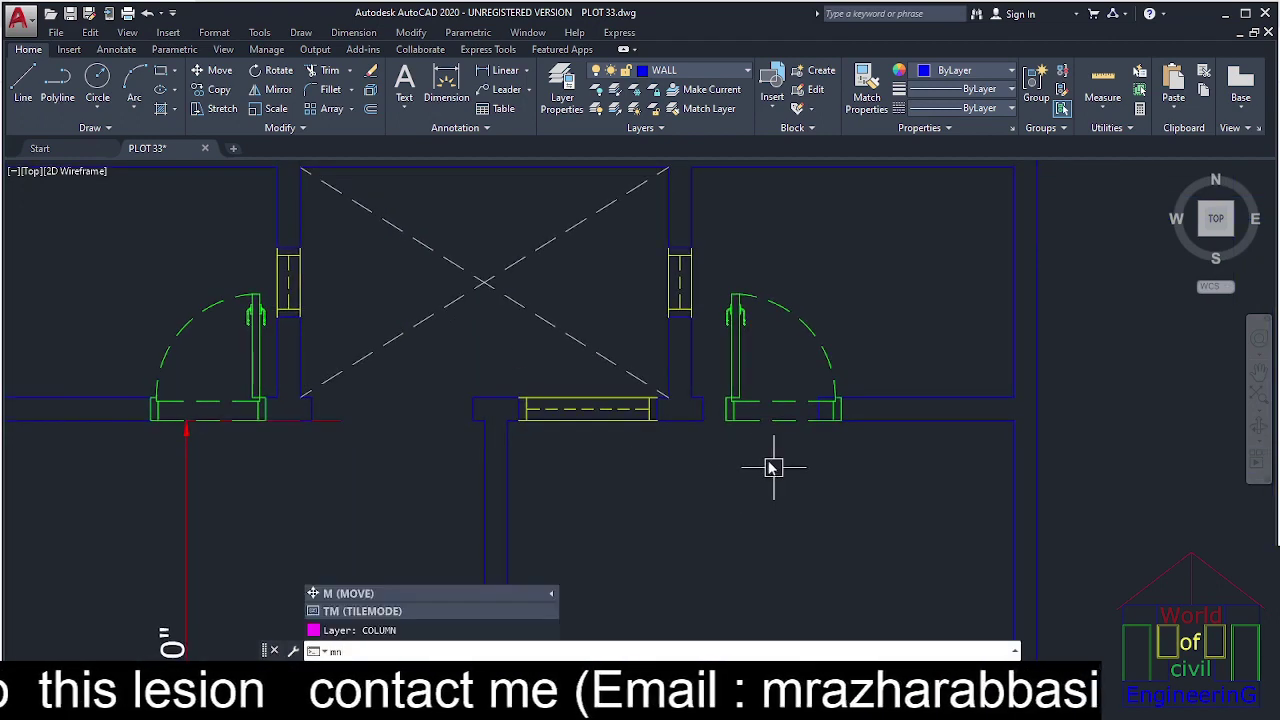
{"action": "key", "text": "Return"}
{"action": "left_click", "coordinate": [733, 430]}
{"action": "scroll", "coordinate": [733, 430], "scroll_direction": "up", "scroll_amount": 4}
{"action": "key", "text": "Return"}
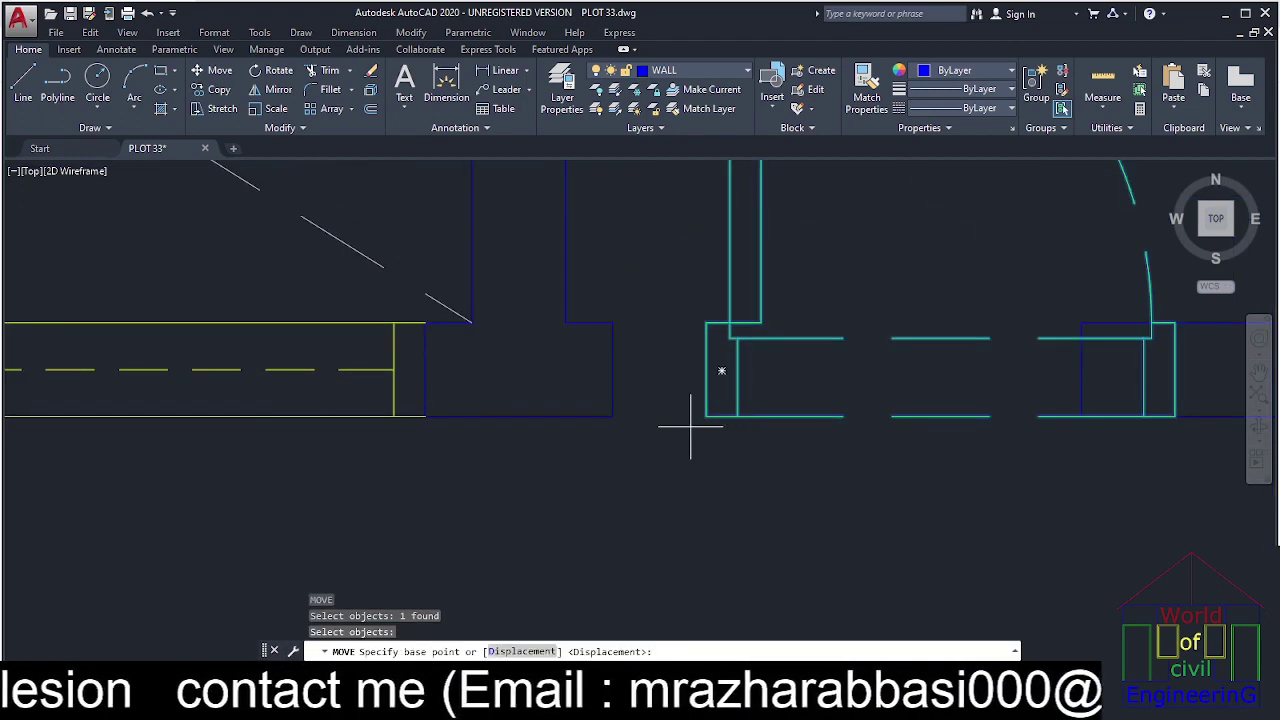
{"action": "left_click", "coordinate": [706, 416]}
{"action": "scroll", "coordinate": [620, 400], "scroll_direction": "down", "scroll_amount": 5}
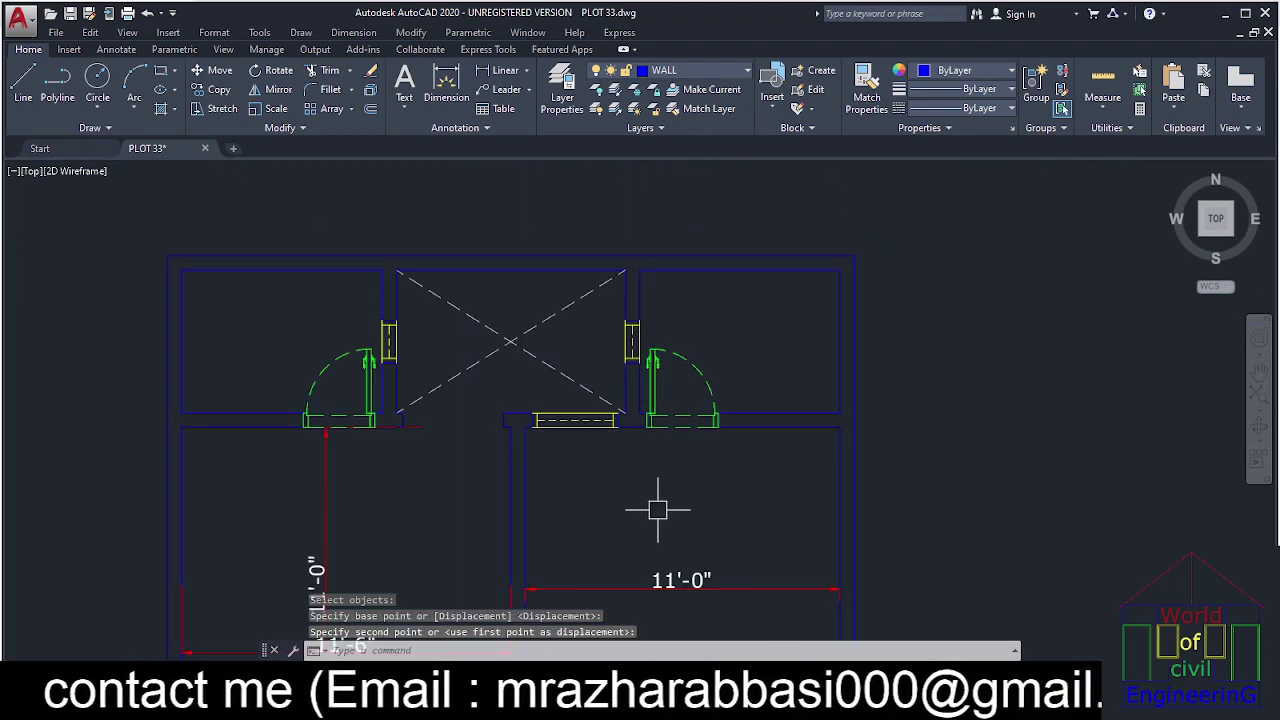
{"action": "key", "text": "Escape"}
{"action": "key", "text": "Escape"}
Draw lines across the opening below the crossed open area to close both wall faces between its jambs.
{"action": "mouse_move", "coordinate": [590, 363]}
{"action": "middle_mouse_down"}
{"action": "mouse_move", "coordinate": [692, 352]}
{"action": "mouse_move", "coordinate": [688, 435]}
{"action": "middle_mouse_up"}
{"action": "key", "text": "Escape"}
{"action": "type", "text": "l"}
{"action": "key", "text": "Return"}
{"action": "scroll", "coordinate": [663, 337], "scroll_direction": "up", "scroll_amount": 4}
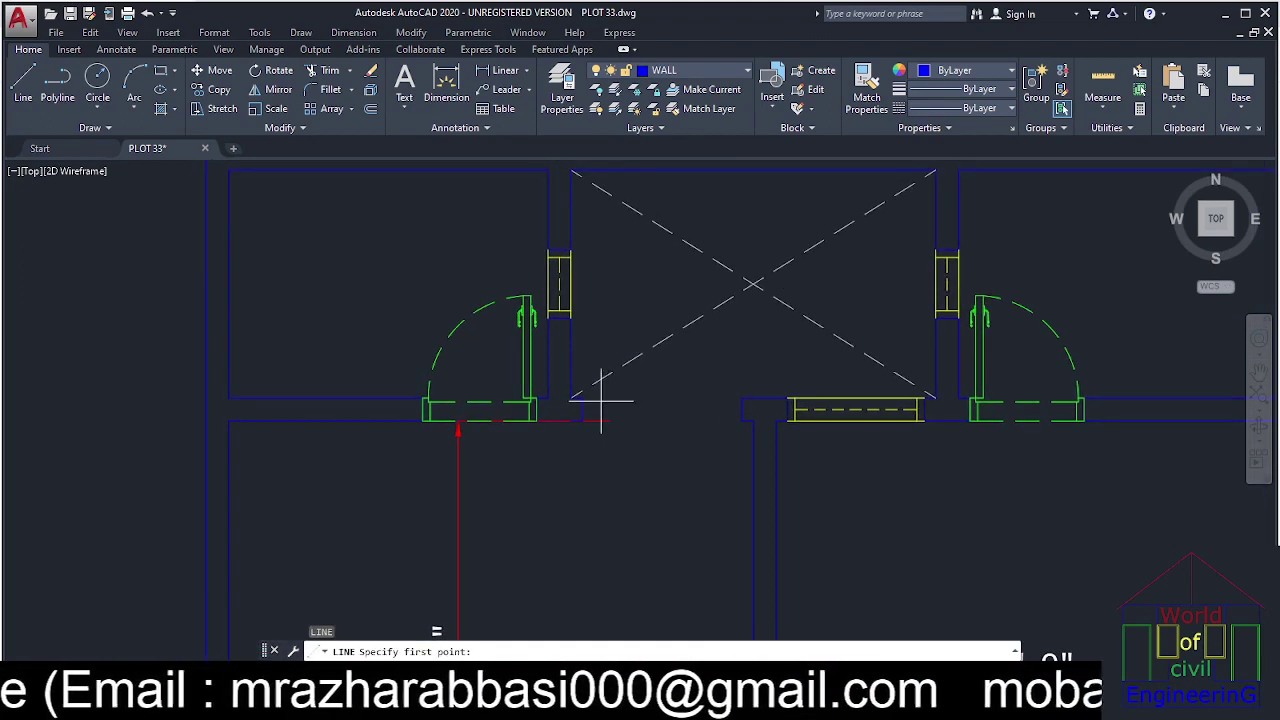
{"action": "left_click", "coordinate": [740, 395]}
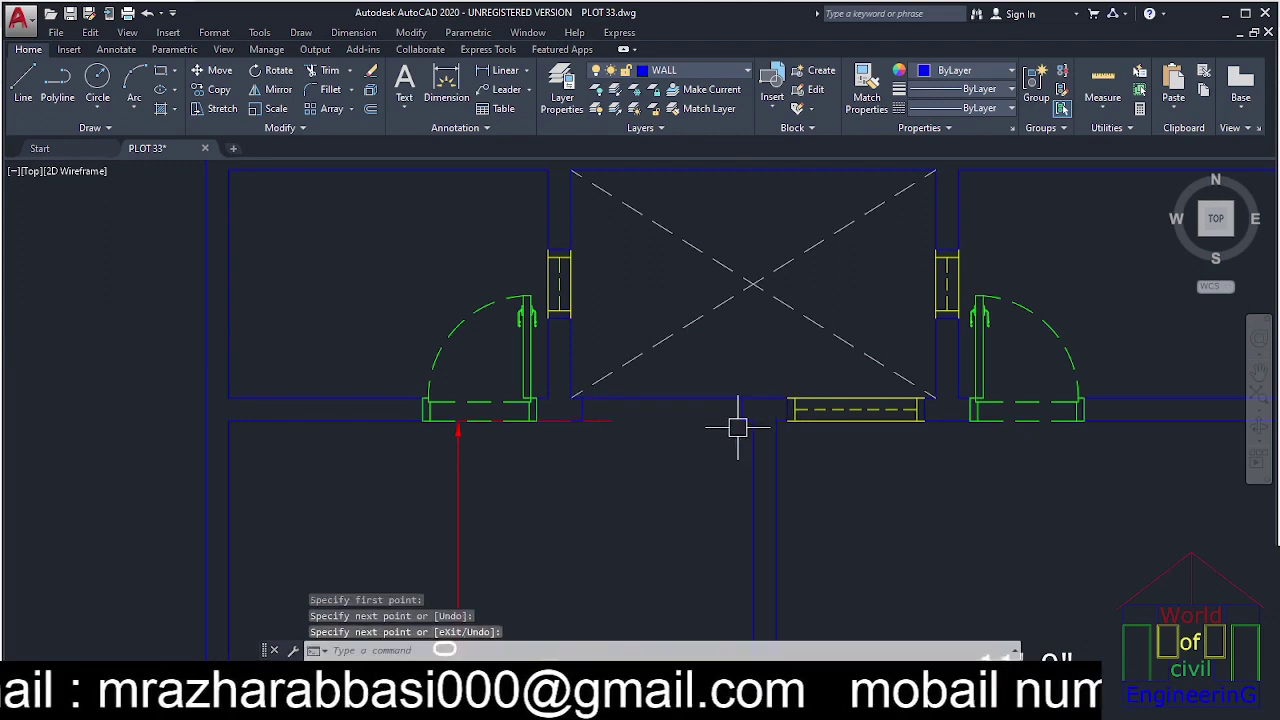
{"action": "key", "text": "Escape"}
Put the two lines across the opening on the DOOR layer and give them a dashed linetype.
{"action": "left_click", "coordinate": [702, 390]}
{"action": "left_click", "coordinate": [664, 452]}
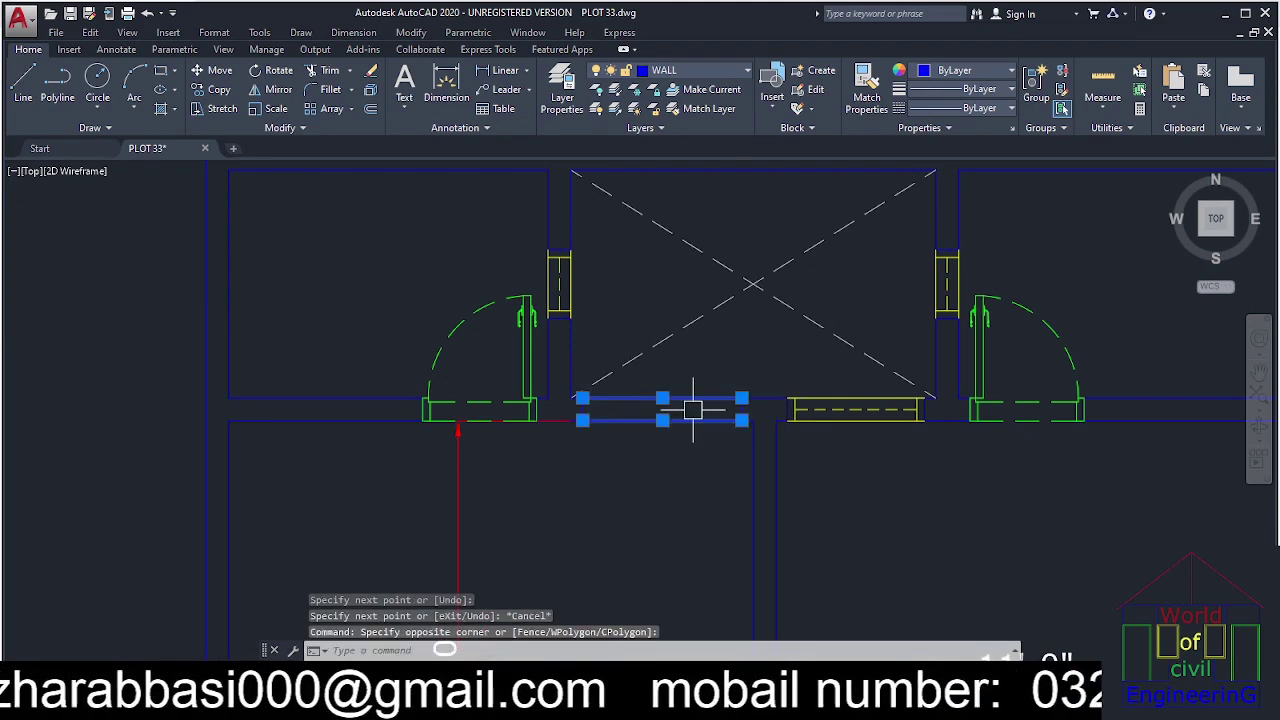
{"action": "left_click", "coordinate": [690, 70]}
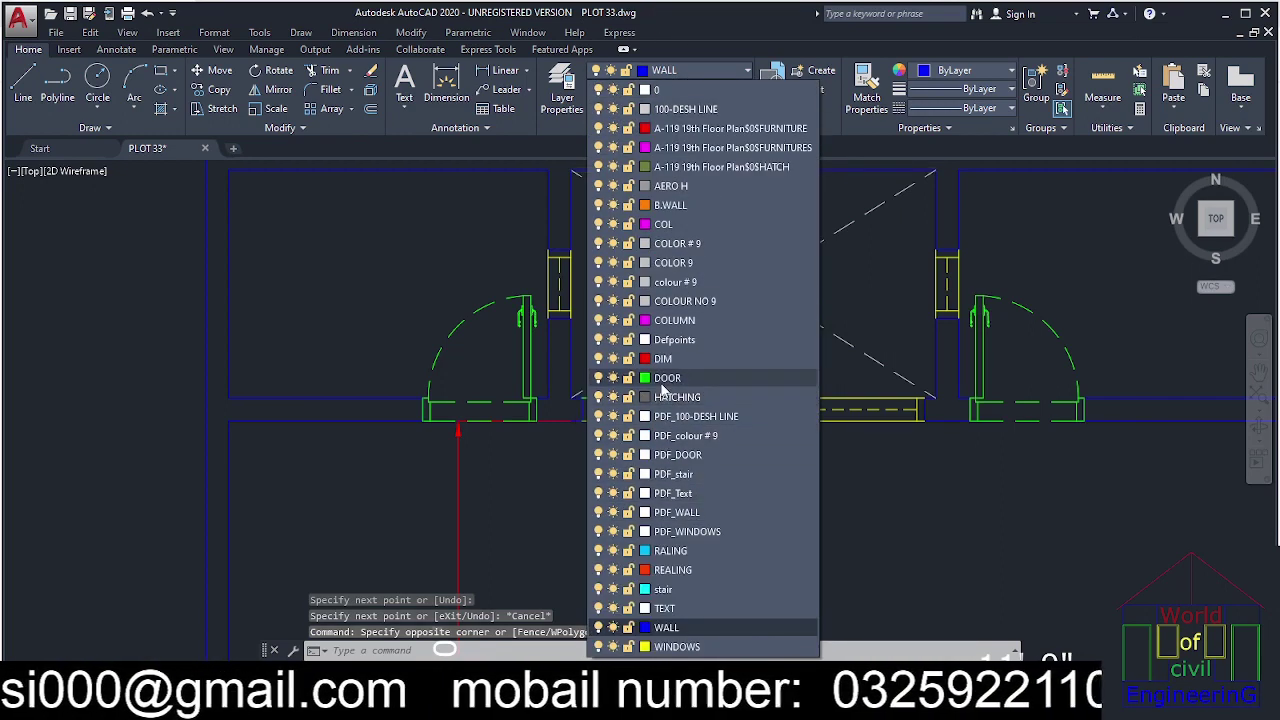
{"action": "left_click", "coordinate": [688, 371]}
{"action": "key", "text": "Escape"}
{"action": "left_click_drag", "start_coordinate": [699, 395], "coordinate": [680, 443]}
{"action": "left_click", "coordinate": [955, 108]}
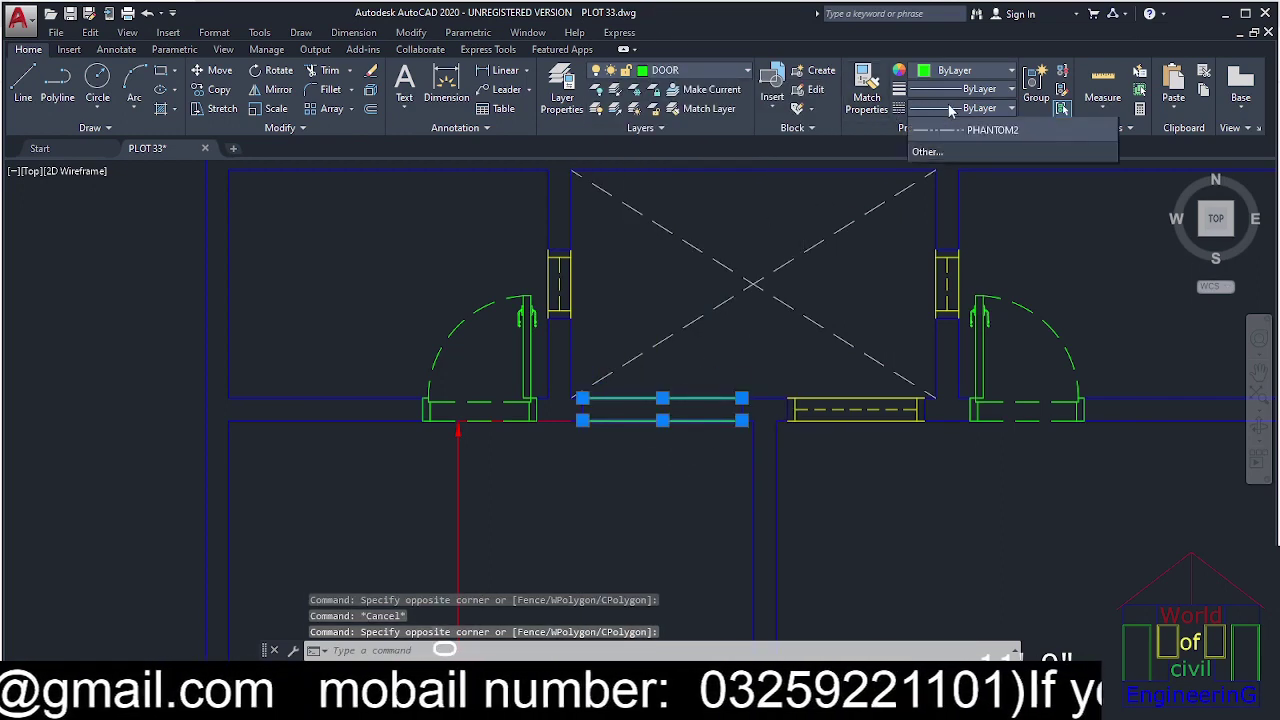
{"action": "left_click", "coordinate": [960, 228]}
{"action": "key", "text": "Escape"}
{"action": "key", "text": "Escape"}
{"action": "key", "text": "Escape"}
{"action": "scroll", "coordinate": [720, 406], "scroll_direction": "up", "scroll_amount": 4}
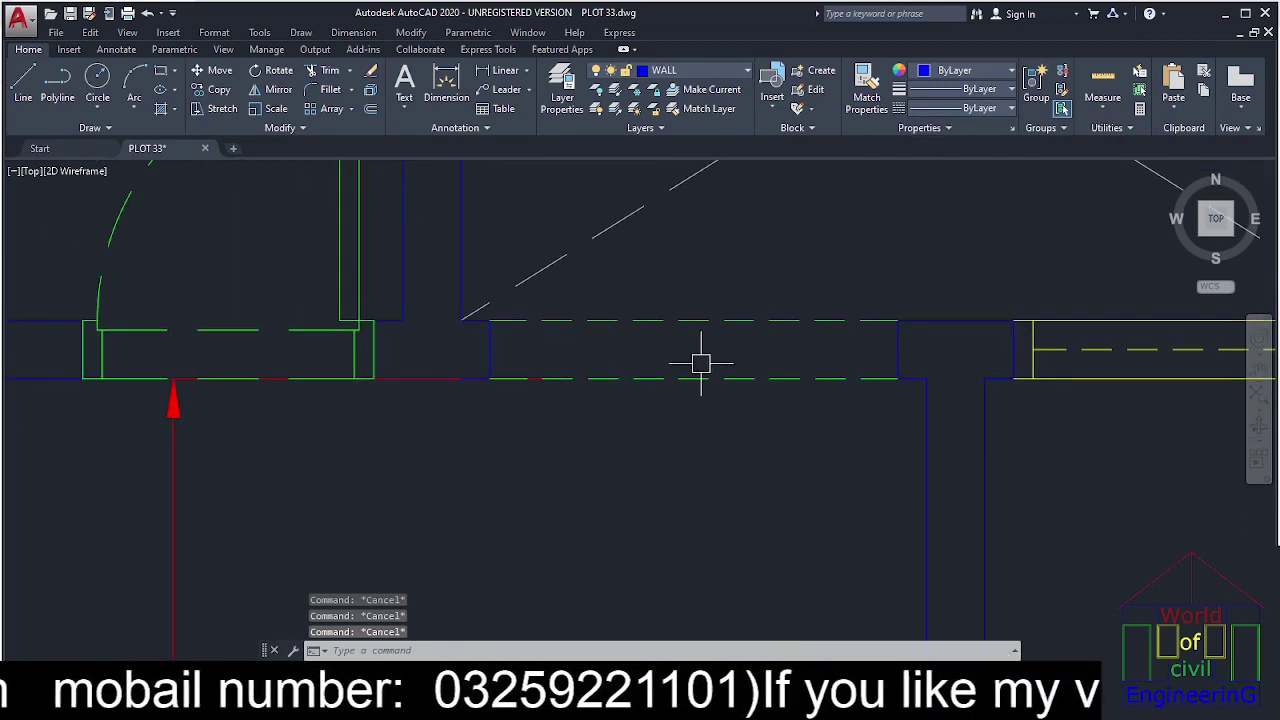
Draw a rectangular sliding panel from the midpoint of the upper dashed line to the midpoint of the opening's right jamb.
{"action": "key", "text": "Return"}
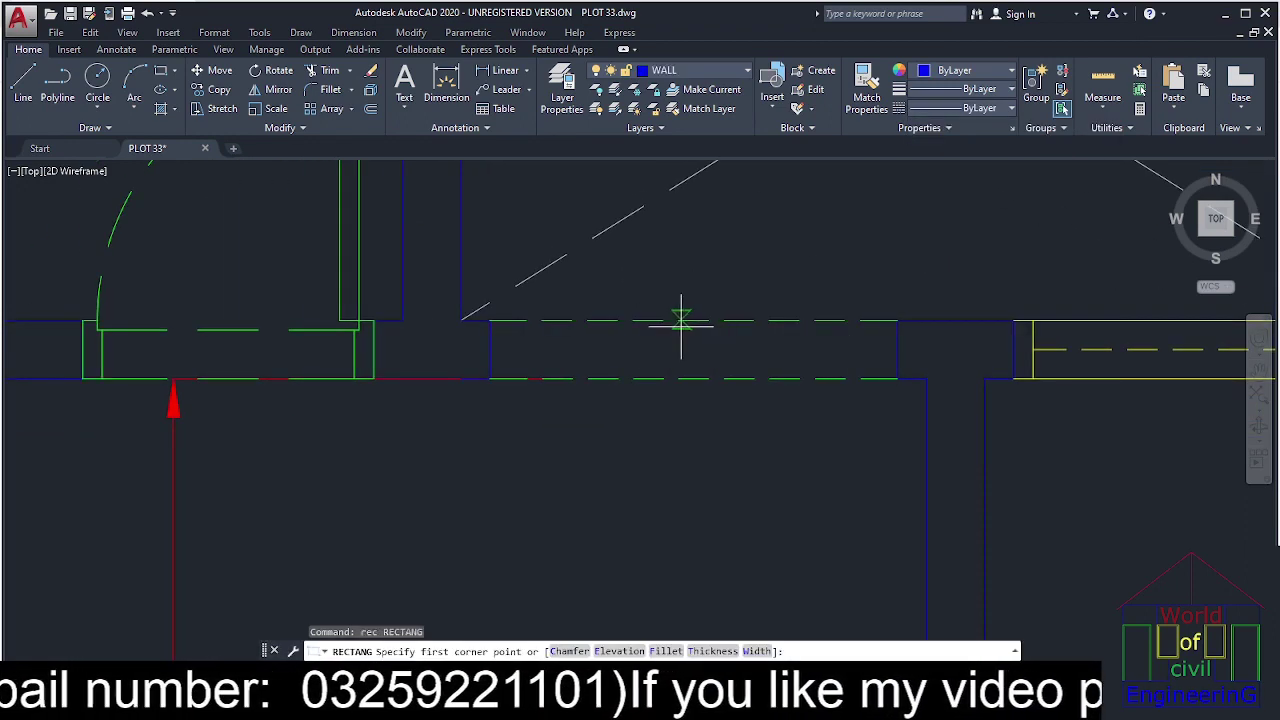
{"action": "left_click", "coordinate": [697, 322]}
{"action": "left_click", "coordinate": [897, 349]}
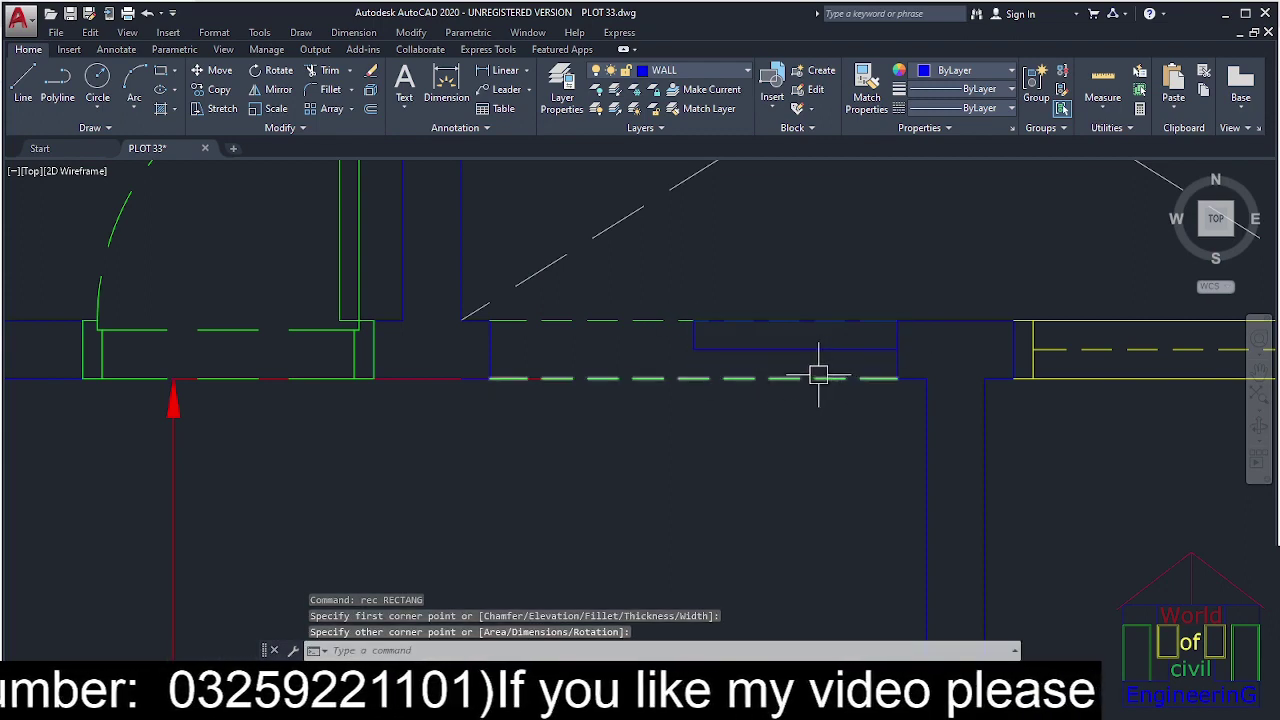
{"action": "key", "text": "Escape"}
{"action": "key", "text": "Escape"}
{"action": "key", "text": "Escape"}
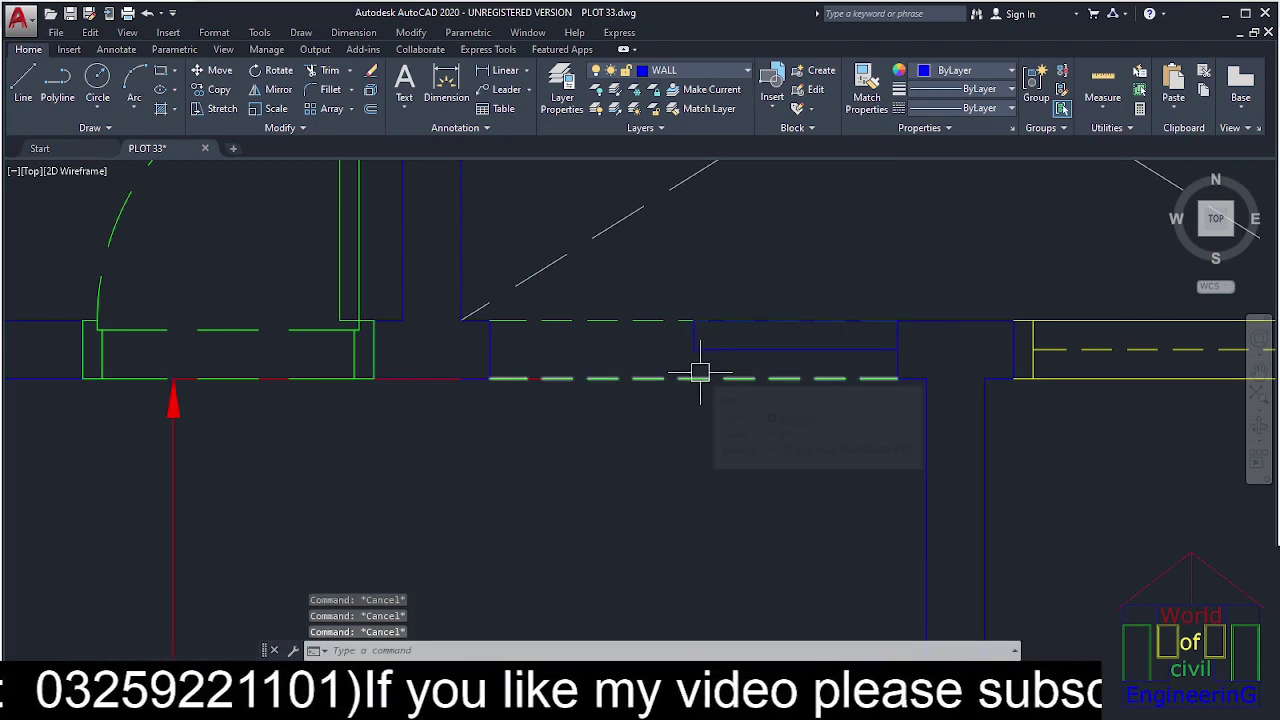
Copy the sliding panel rectangle using its lower-right corner as the base point.
{"action": "type", "text": "co"}
{"action": "key", "text": "Return"}
{"action": "left_click", "coordinate": [753, 338]}
{"action": "left_click", "coordinate": [741, 352]}
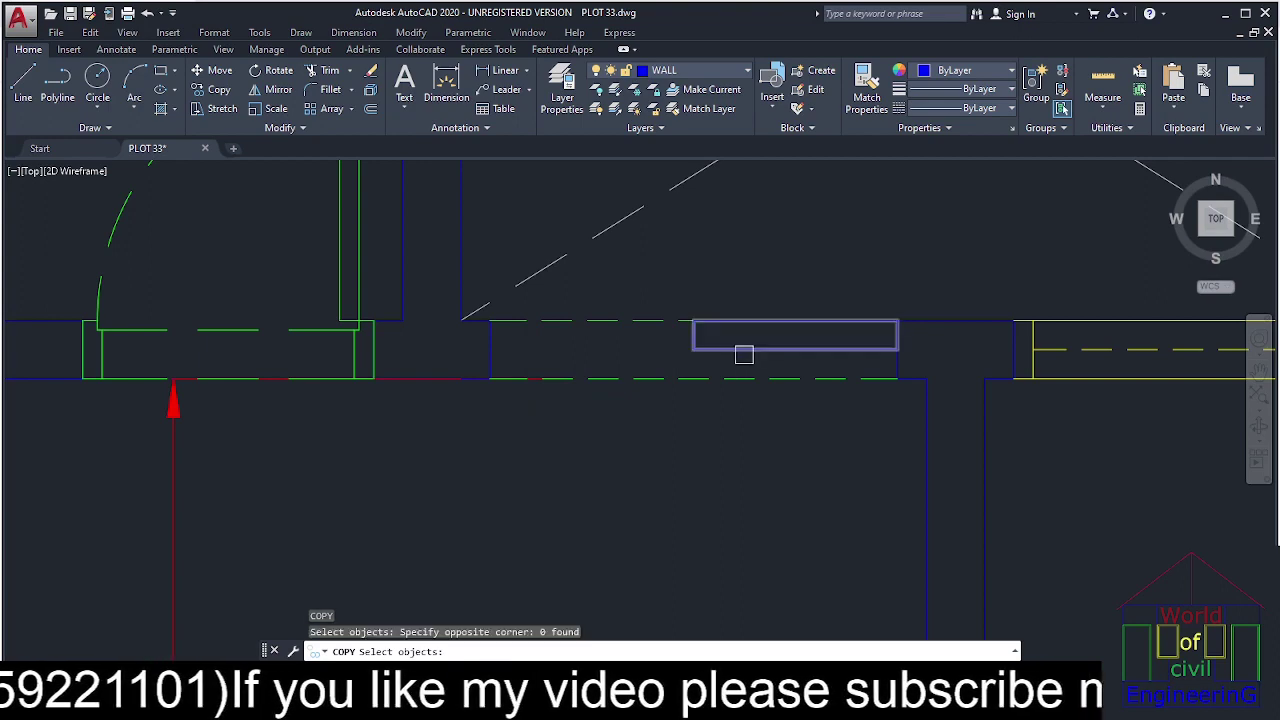
{"action": "key", "text": "Return"}
{"action": "left_click", "coordinate": [897, 349]}
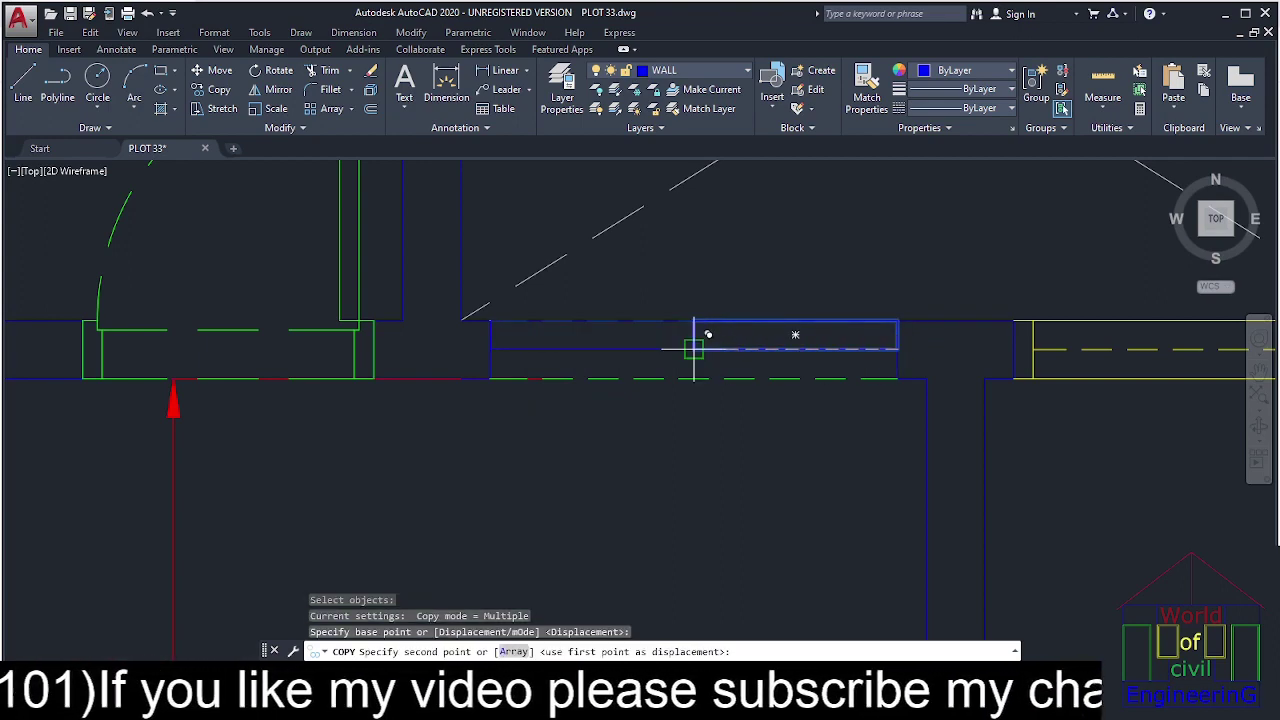